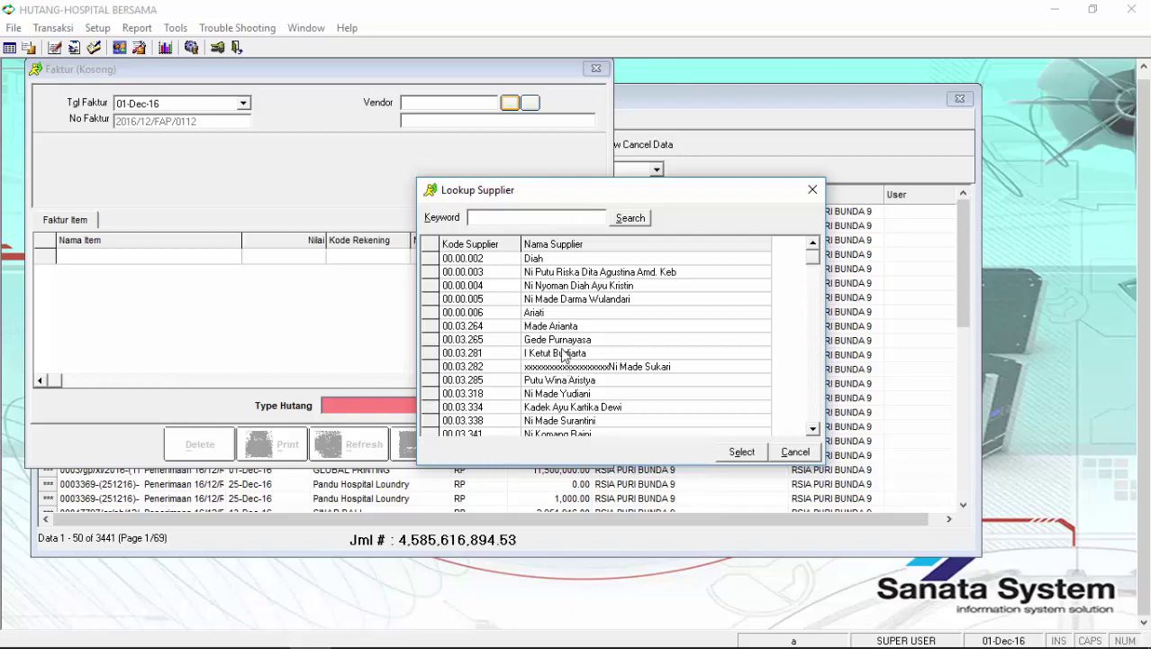
Select the fifth supplier in the list as the invoice's vendor and enter the item Service Printer with a value of 50000
click(564, 315)
double_click(564, 315)
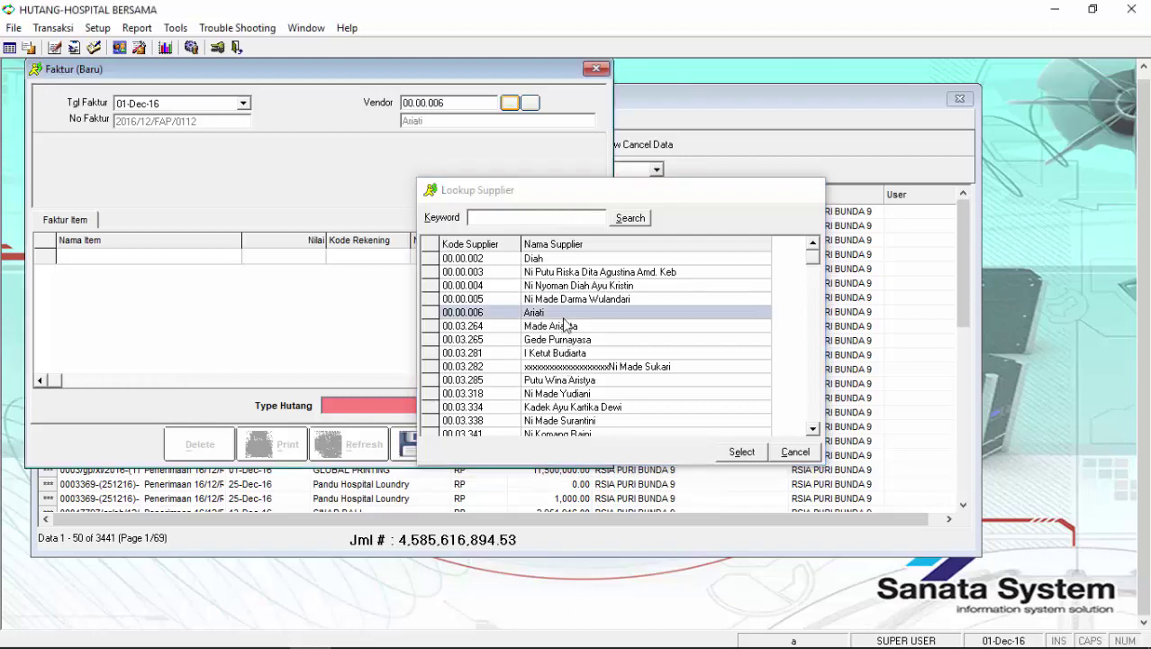
click(167, 256)
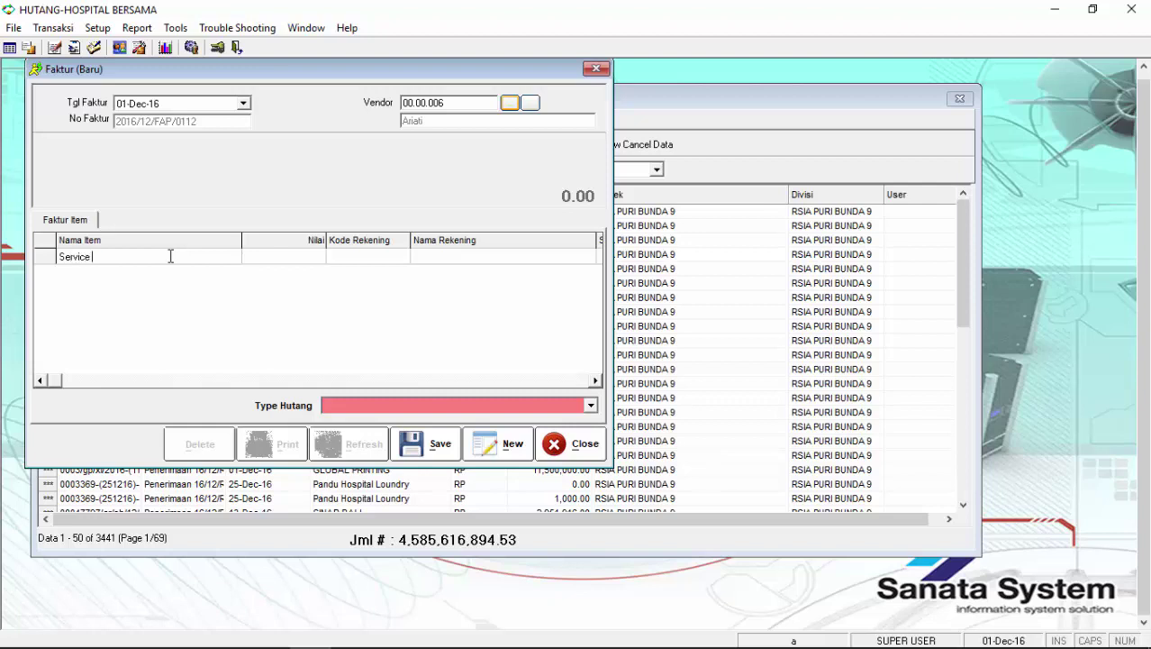
key(Tab)
text(50000)
key(Tab)
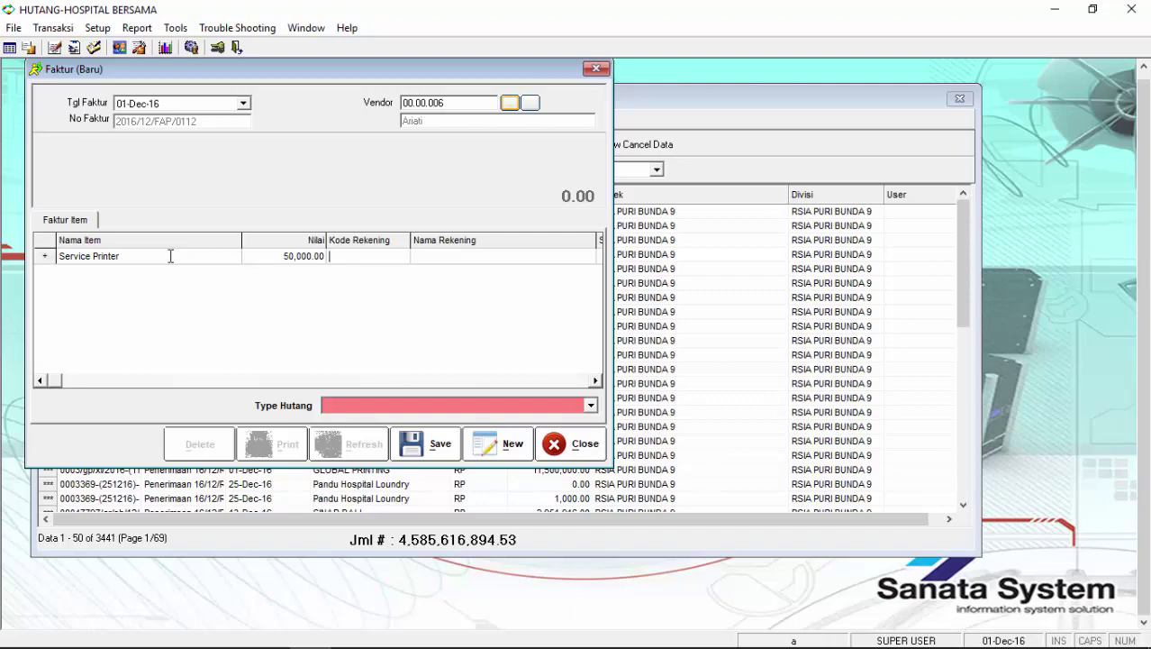
Search for edp to assign the Biaya EDP/IT account to the Service Printer item, and choose its section
key(Return)
text(edp)
key(Return)
key(Return)
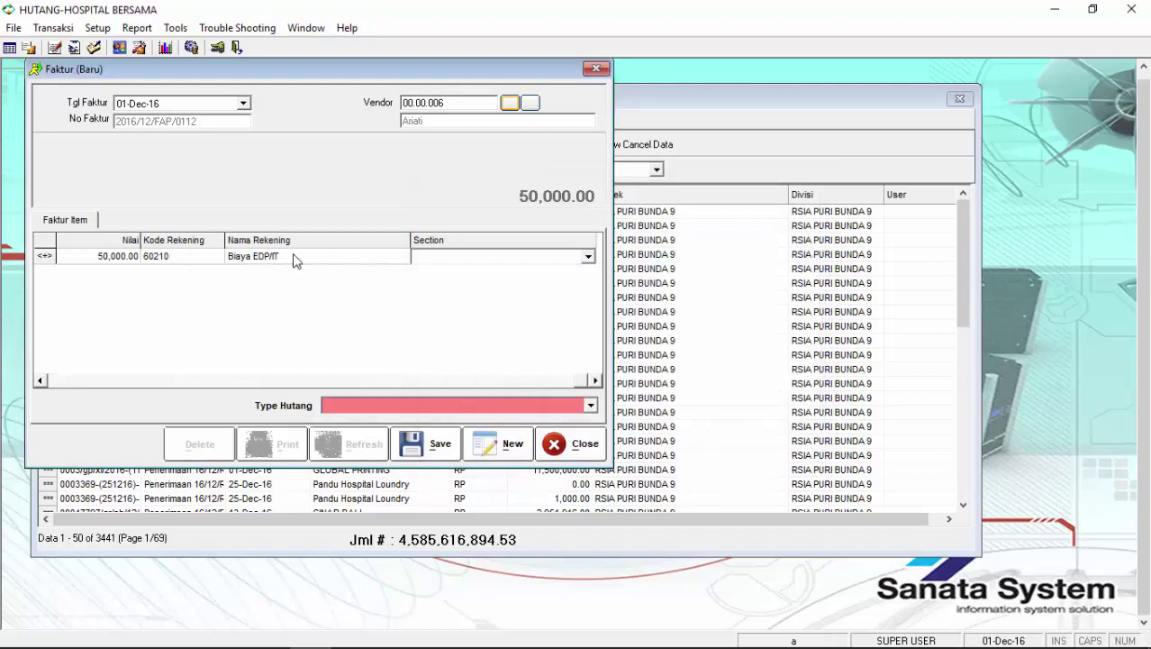
click(541, 255)
Set the invoice's Type Hutang to Hutang Supplier Non Medis, then save and close the invoice
click(496, 407)
click(496, 407)
click(397, 440)
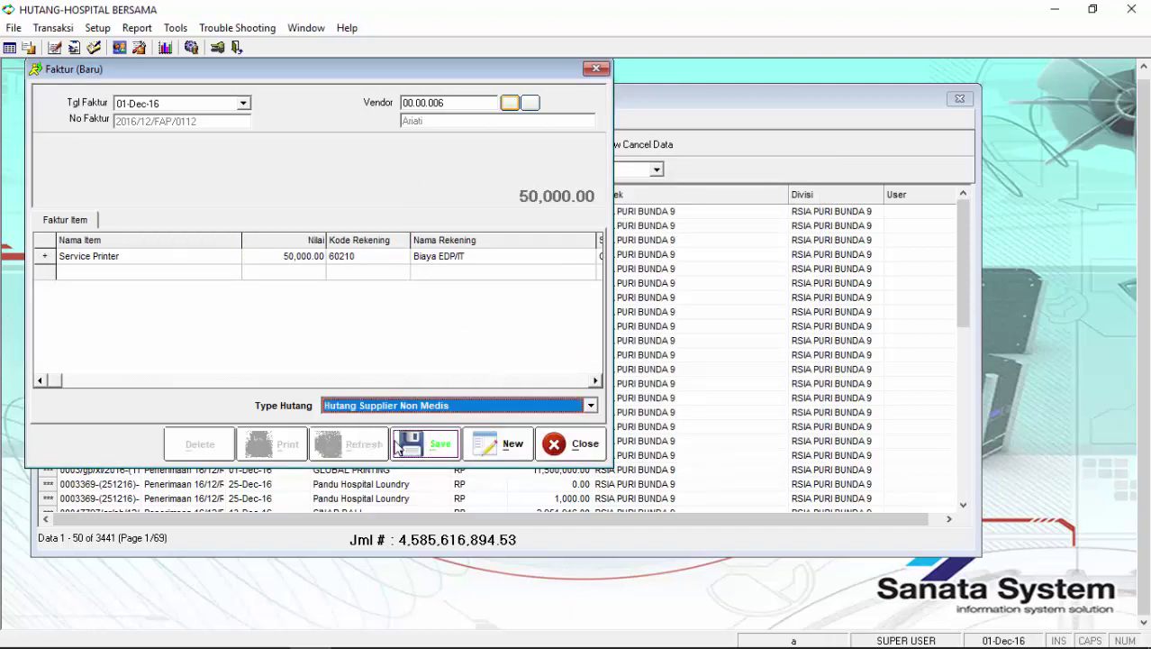
click(573, 443)
View the second invoice in the List Faktur and close it again
click(205, 228)
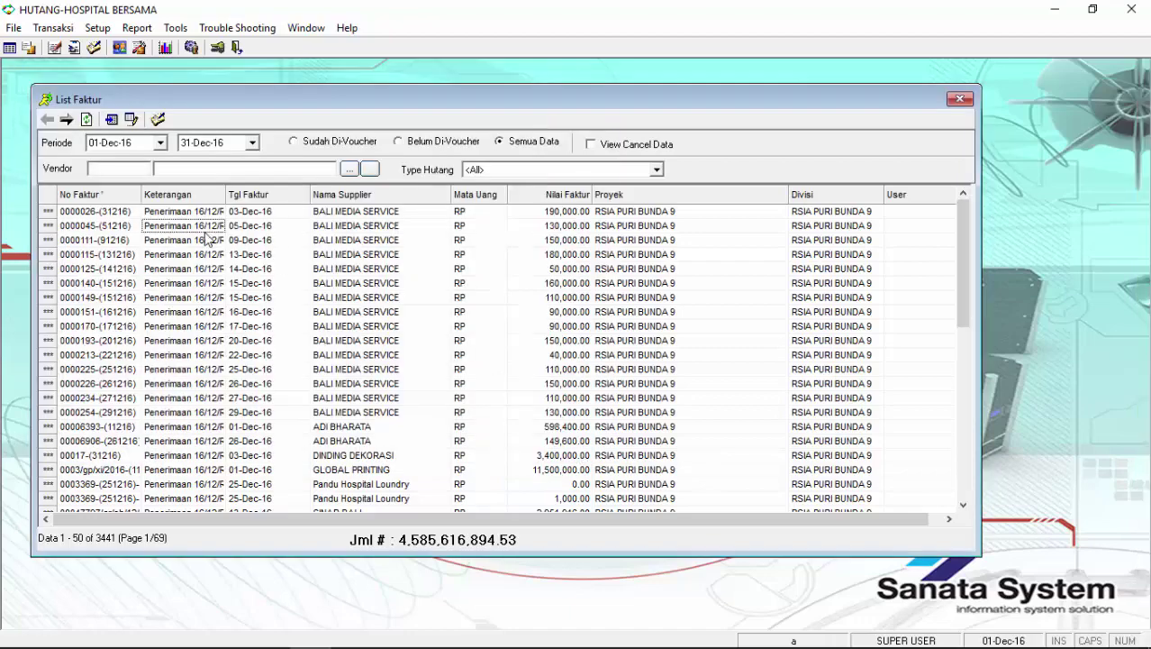
double_click(205, 233)
click(588, 445)
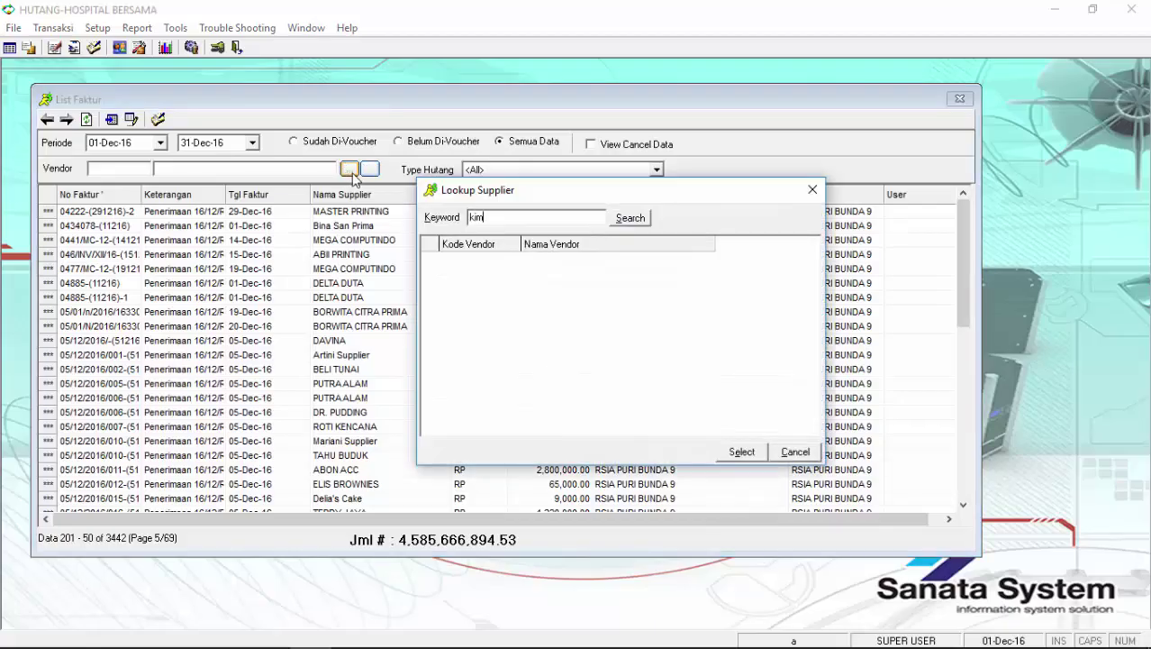
Filter the invoice list by the vendor KIMIA FARMA, view its 09-Dec-16 invoice, and close the invoice and list
text(ia)
key(Return)
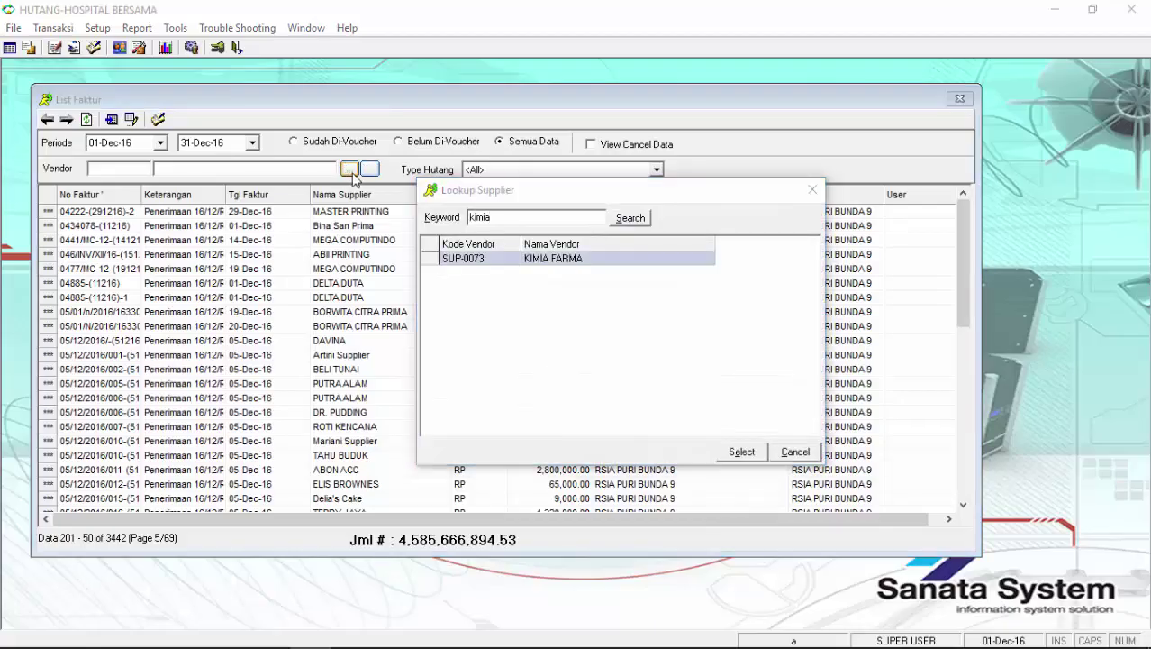
key(Return)
double_click(232, 216)
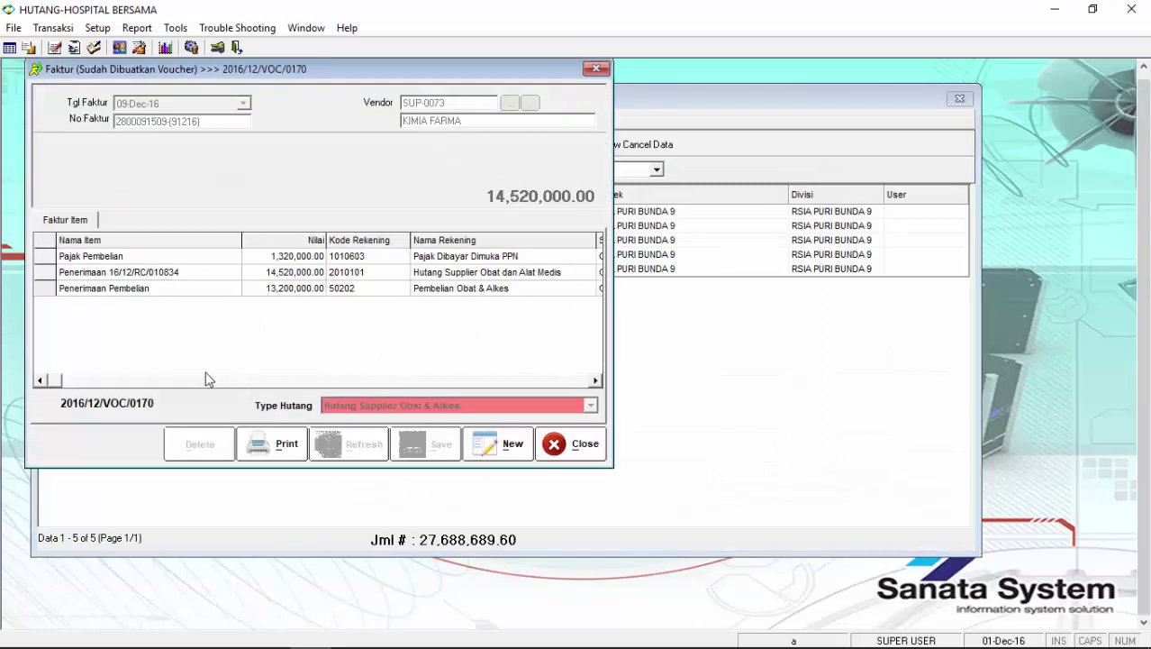
click(581, 443)
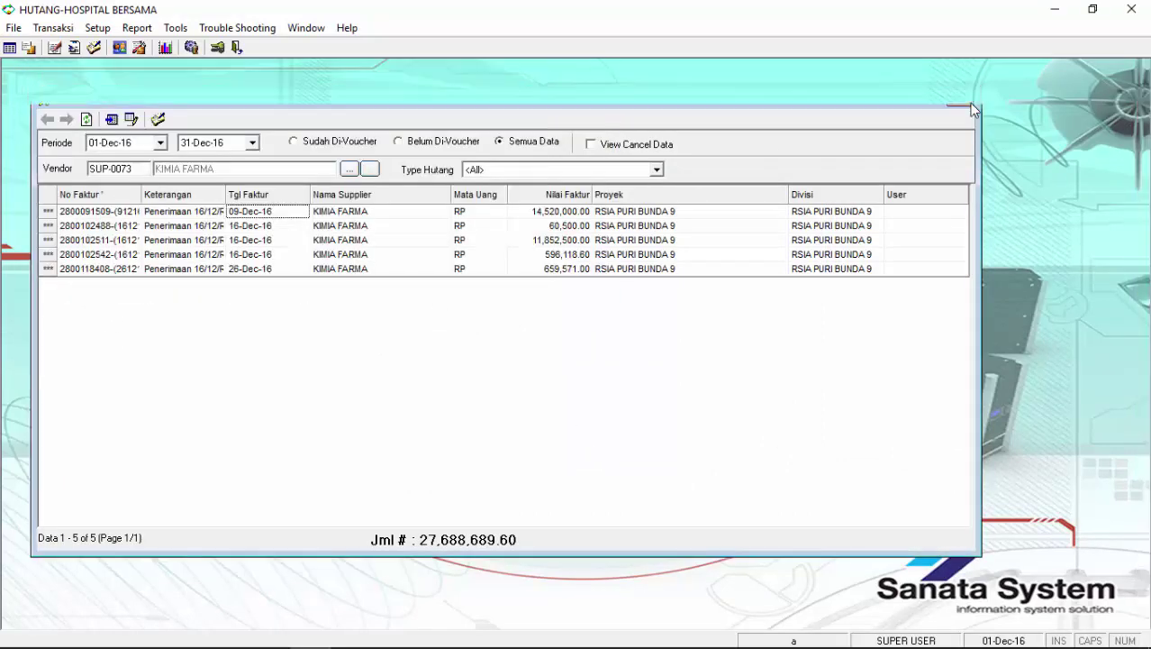
click(960, 99)
Open the Voucher Payable list and filter it by the vendor of the Service Printer invoice
click(52, 28)
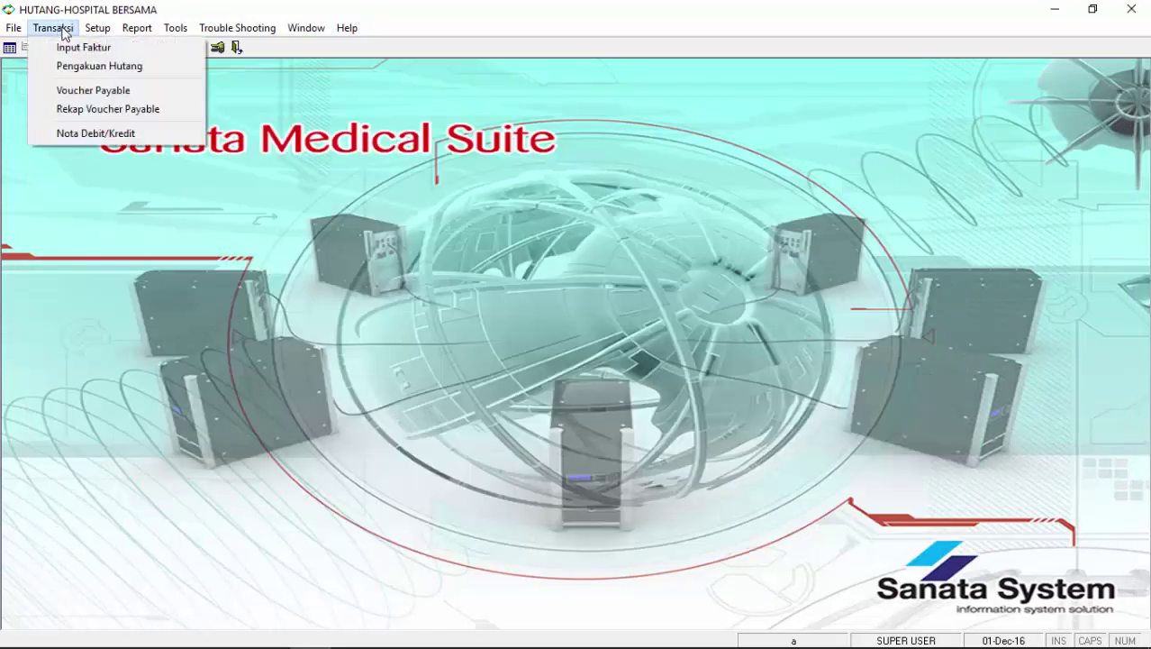
click(93, 90)
drag(459, 304, 427, 154)
click(464, 224)
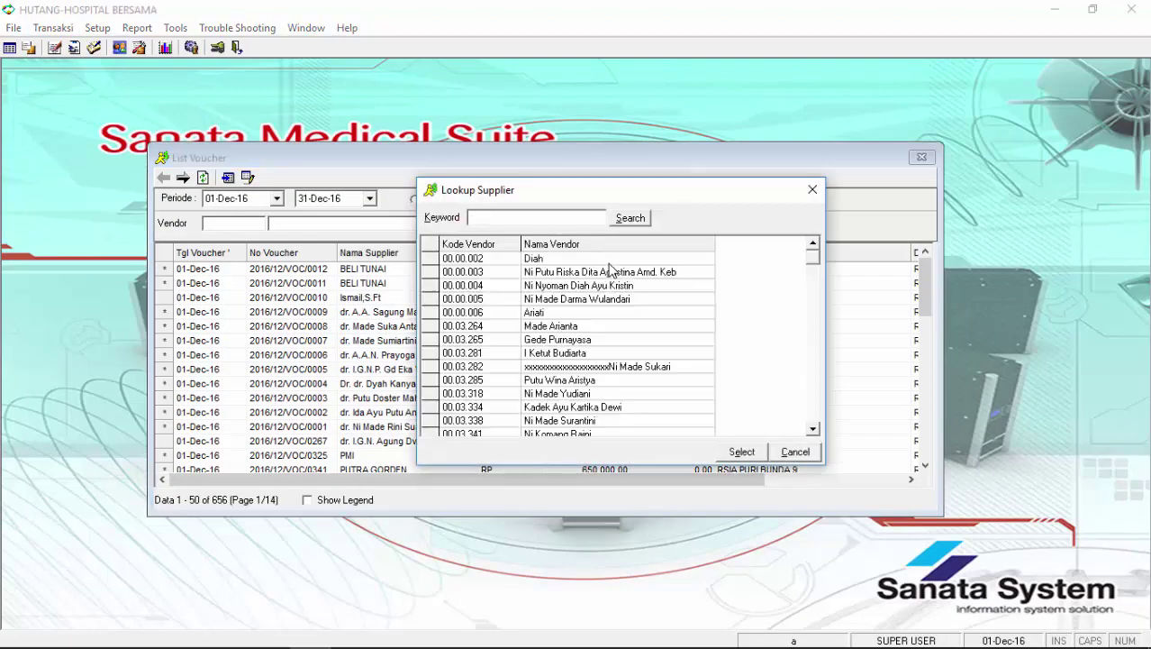
double_click(581, 312)
Create a new voucher for the same vendor and add the 01-Dec-16 Service Printer invoice to it
click(228, 178)
click(740, 99)
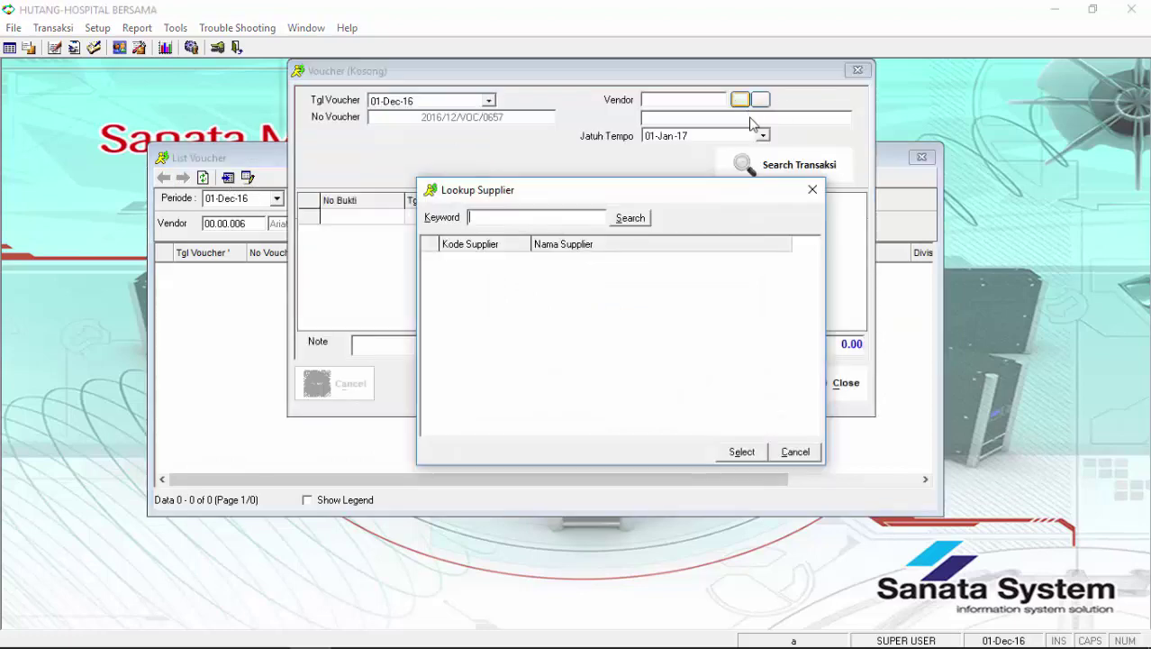
key(Return)
click(790, 169)
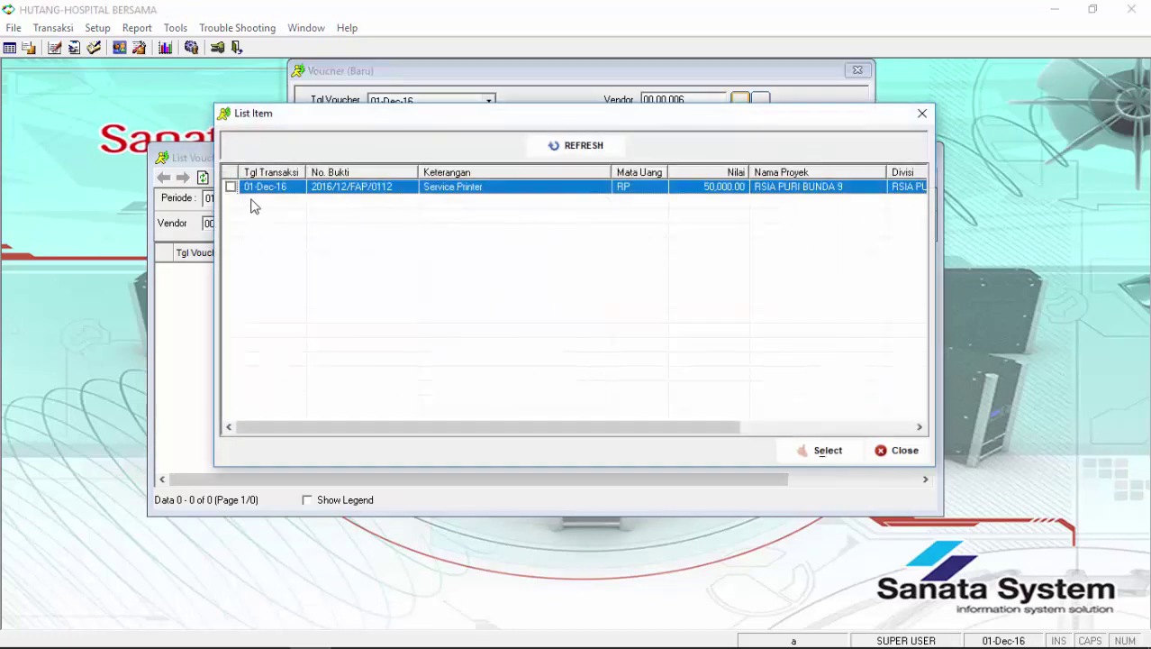
click(853, 453)
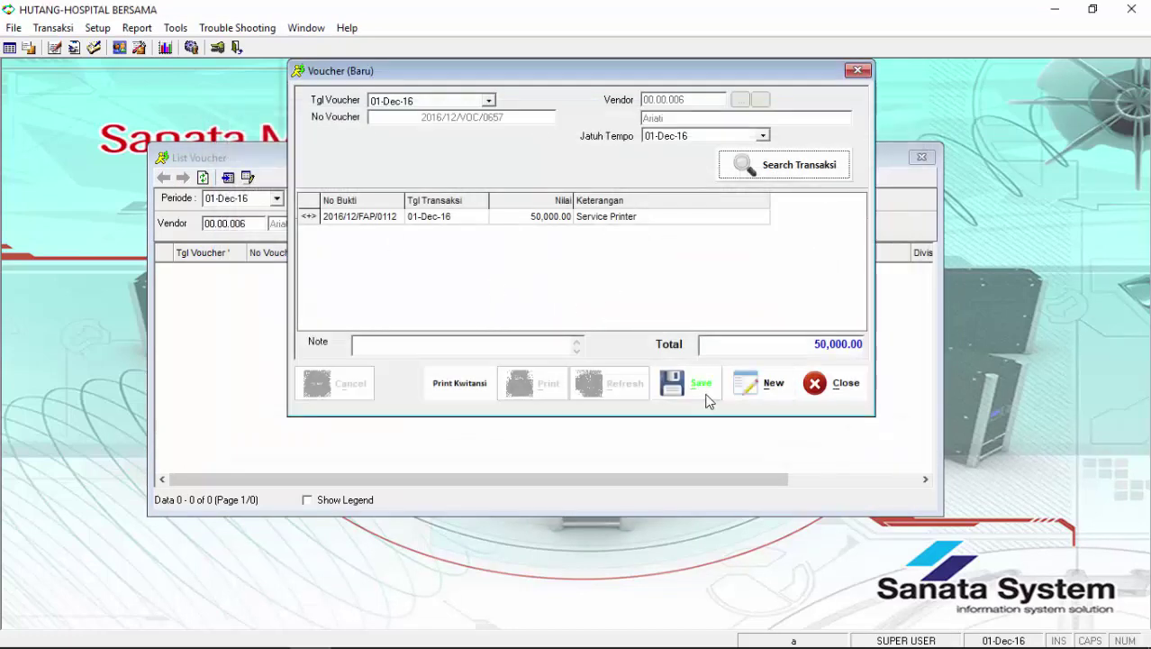
Set the voucher's due date to 03-Dec-16, save it, and close the voucher and voucher list
click(762, 136)
click(770, 206)
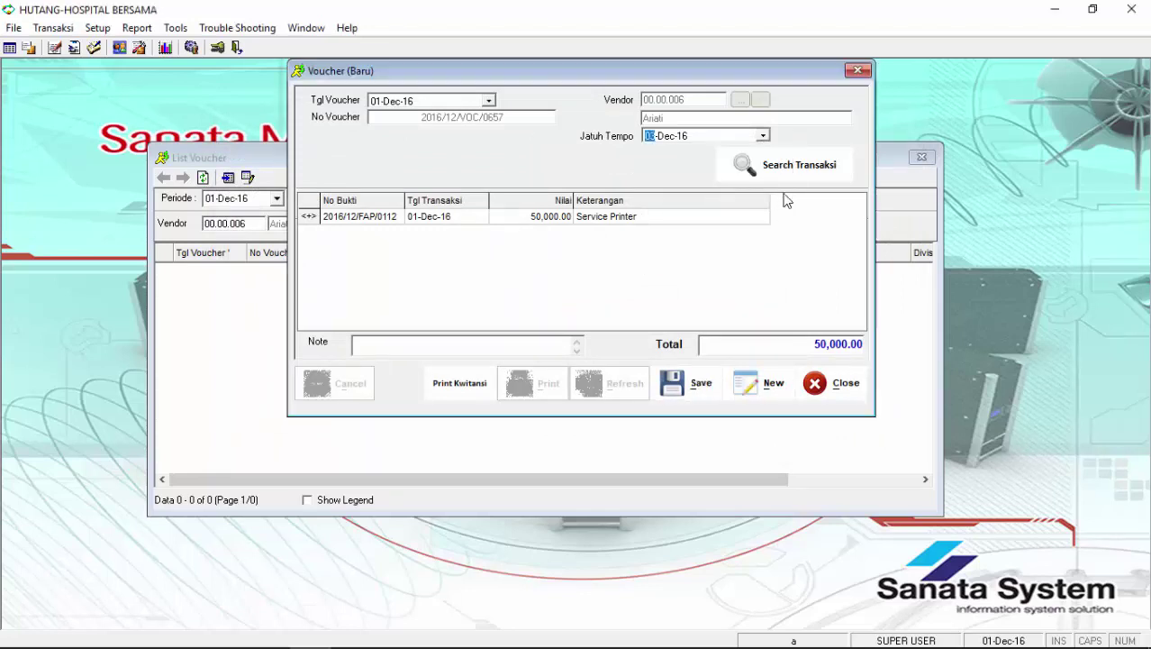
click(675, 383)
click(838, 383)
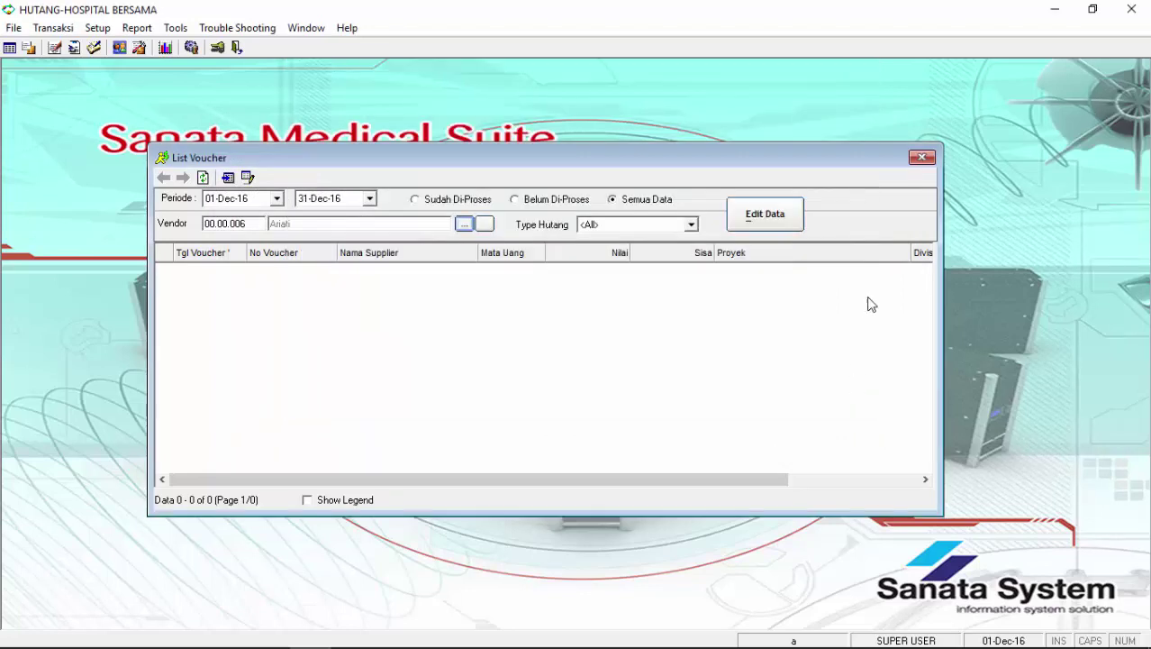
click(921, 157)
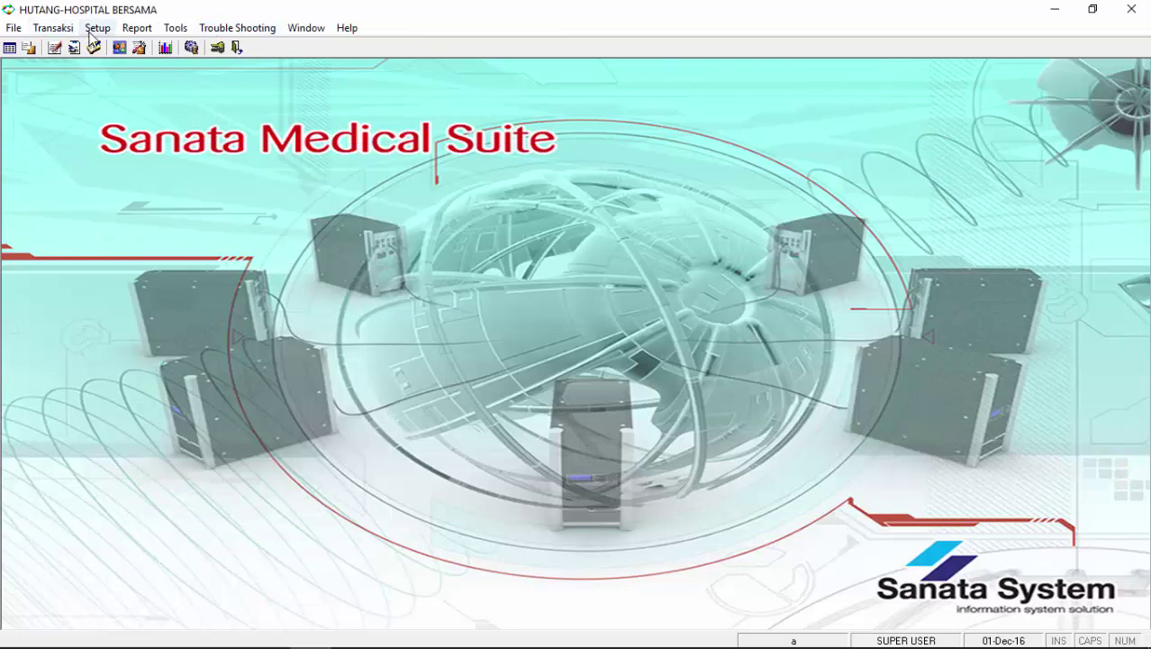
Open the Nota Debit/Kredit list and start a new note
click(56, 28)
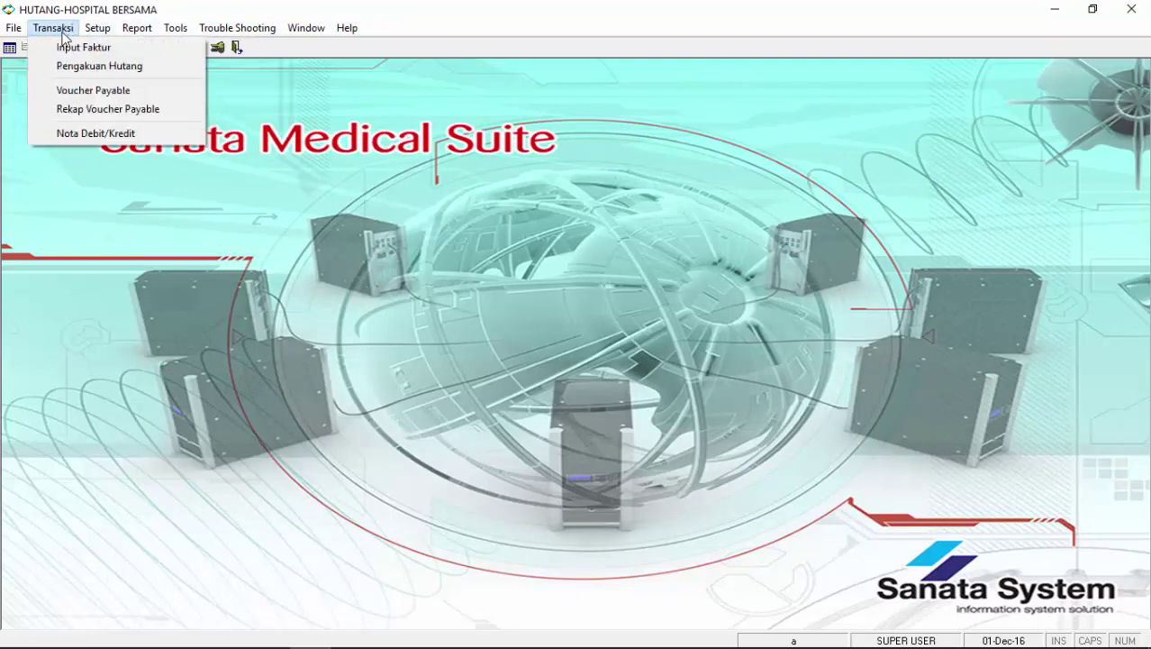
click(96, 133)
click(83, 94)
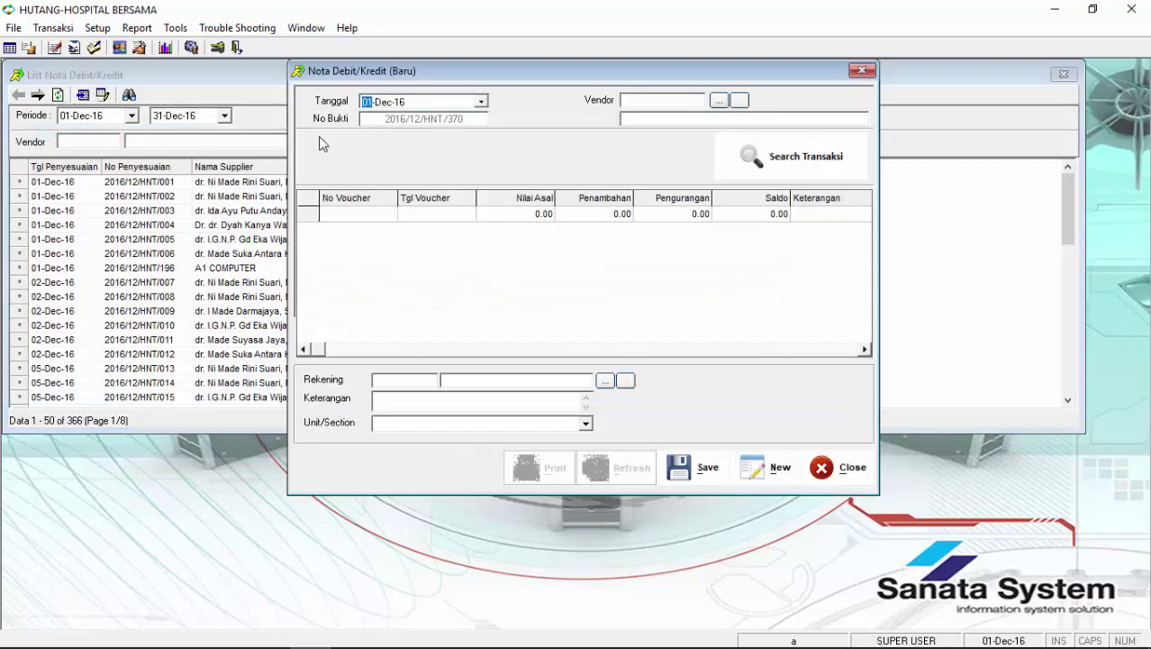
Search for the Service Printer invoice's supplier by name and set it as the note's vendor
click(719, 100)
text(arti)
key(Return)
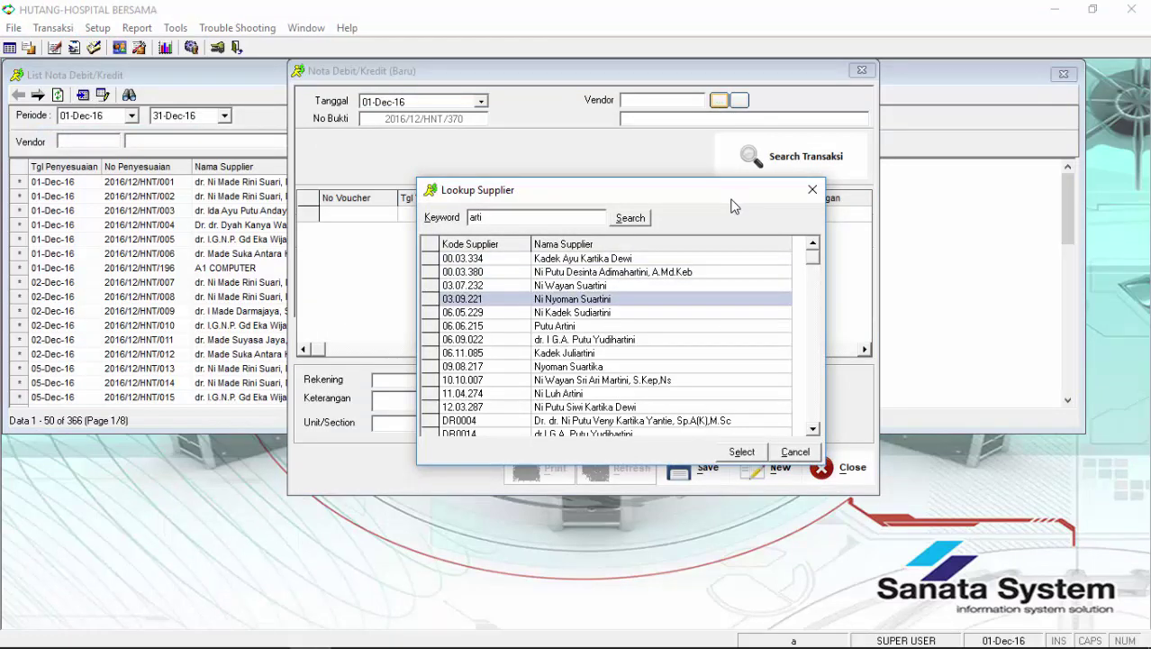
click(560, 217)
key(BackSpace)
key(BackSpace)
key(Return)
double_click(486, 258)
Find the vendor's transactions and add the 01-Dec-16 voucher to the note
click(767, 160)
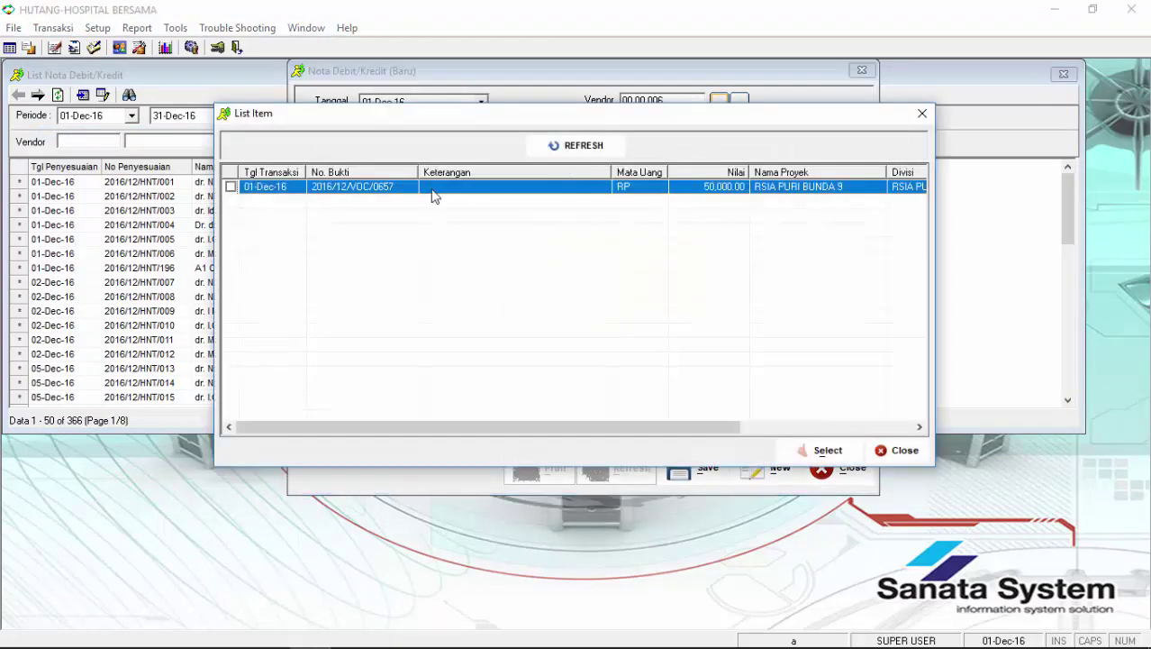
click(234, 187)
click(823, 454)
Enter a Pengurangan of 10000 for the invoice in the voucher's item details and close the details
double_click(569, 216)
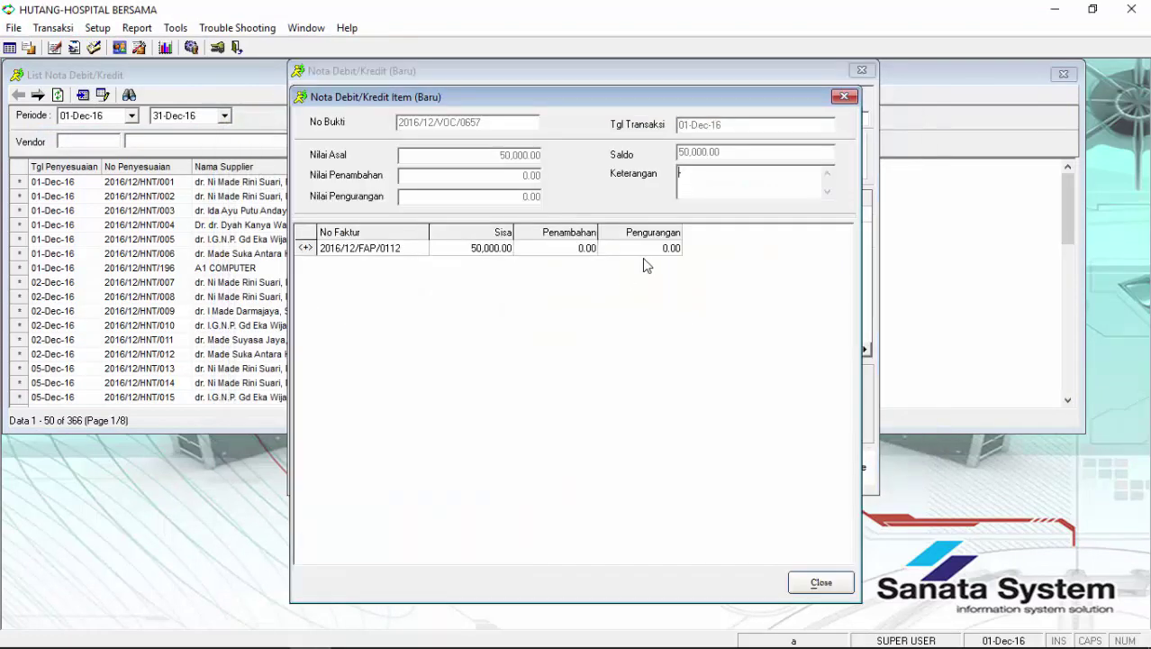
click(591, 249)
key(BackSpace)
key(BackSpace)
key(Tab)
text(10000)
key(Return)
click(821, 582)
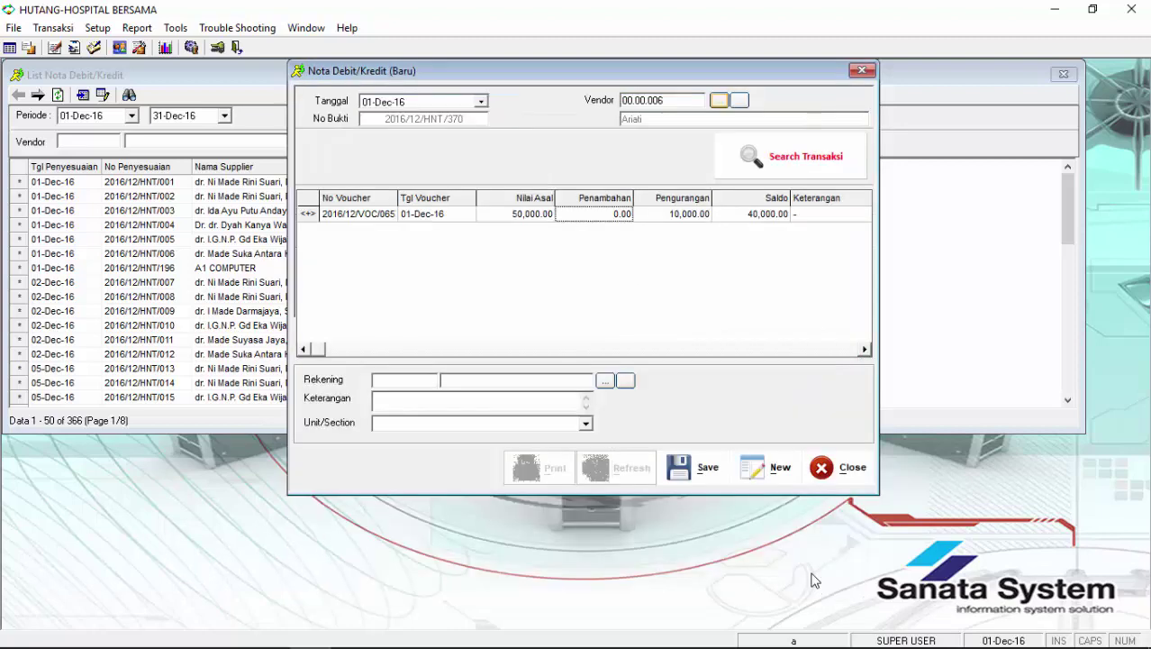
Set the note's Rekening to Diskon CN on Faktur and its Keterangan to Diskon Service Printer
click(609, 378)
text(diskon)
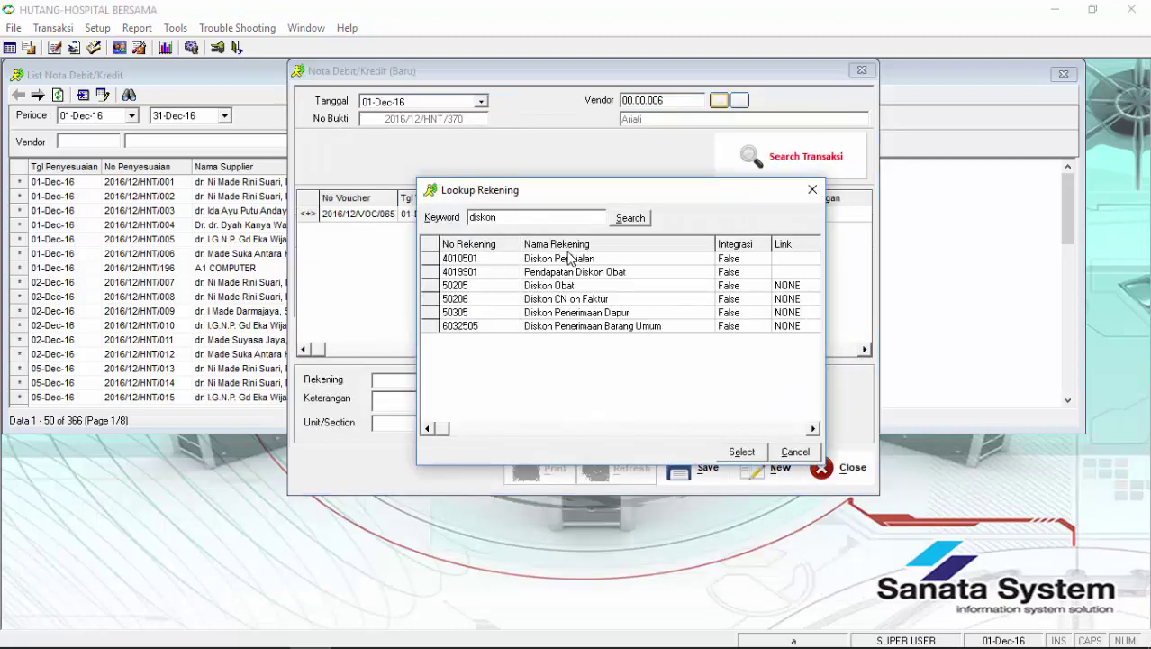
click(556, 285)
click(556, 298)
double_click(556, 298)
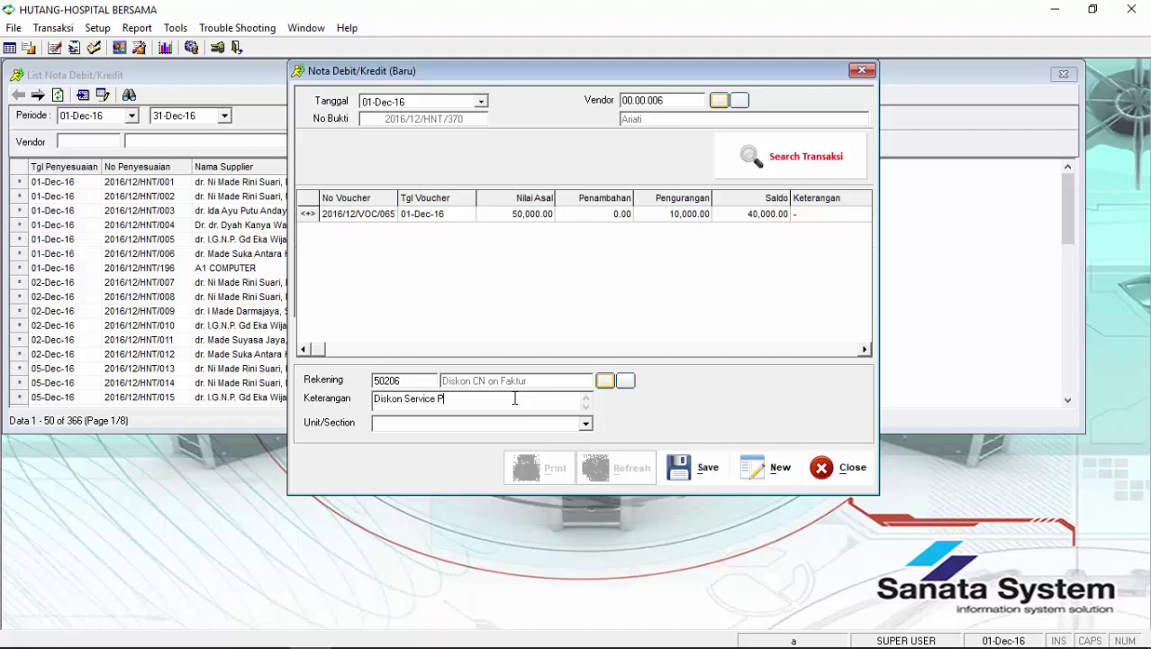
Set the note's Unit/Section to CORPORATE, save it, and close the note and its list
click(522, 424)
click(541, 444)
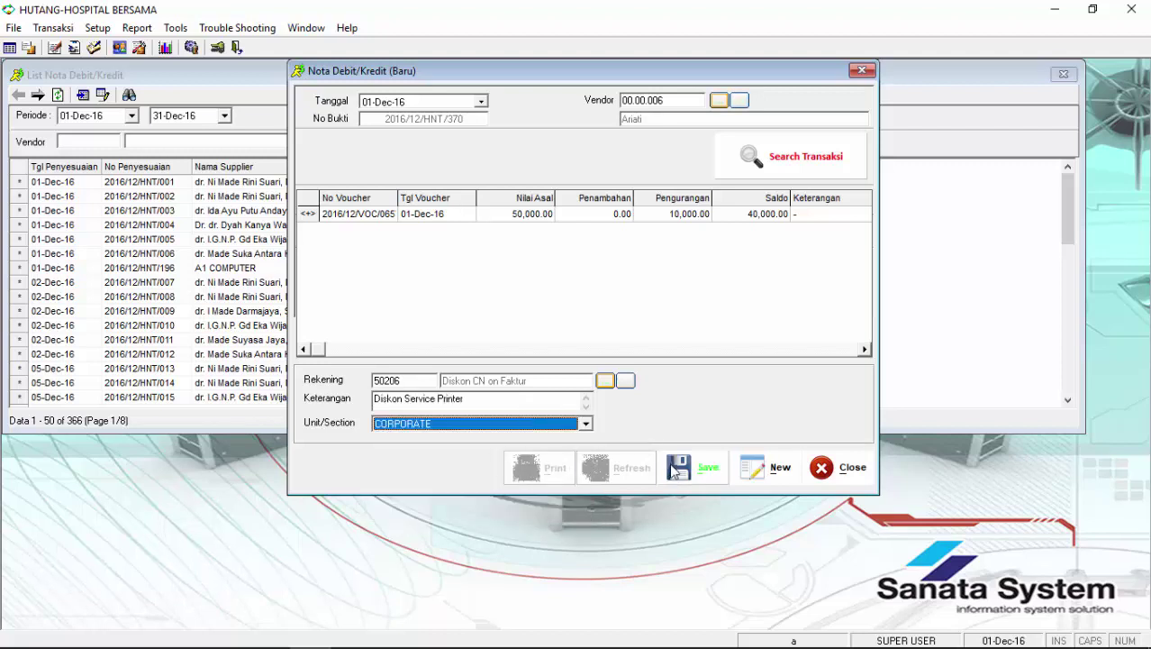
click(686, 472)
click(825, 468)
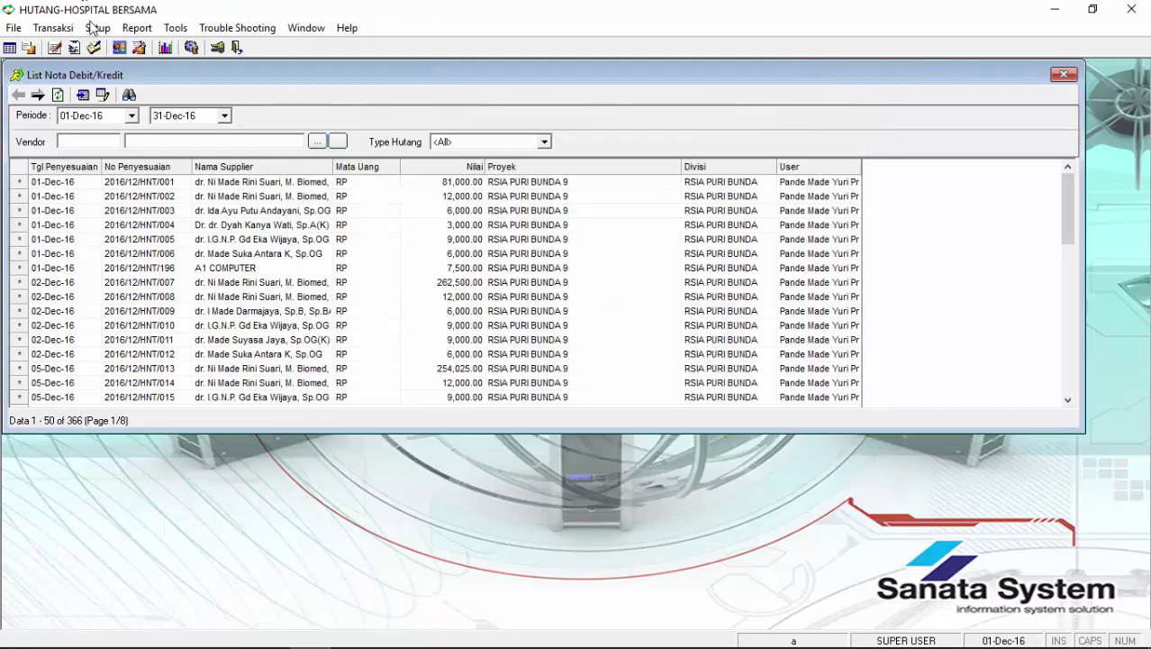
click(1063, 75)
Reopen the Voucher Payable list and filter it by the vendor of the discounted voucher
click(53, 28)
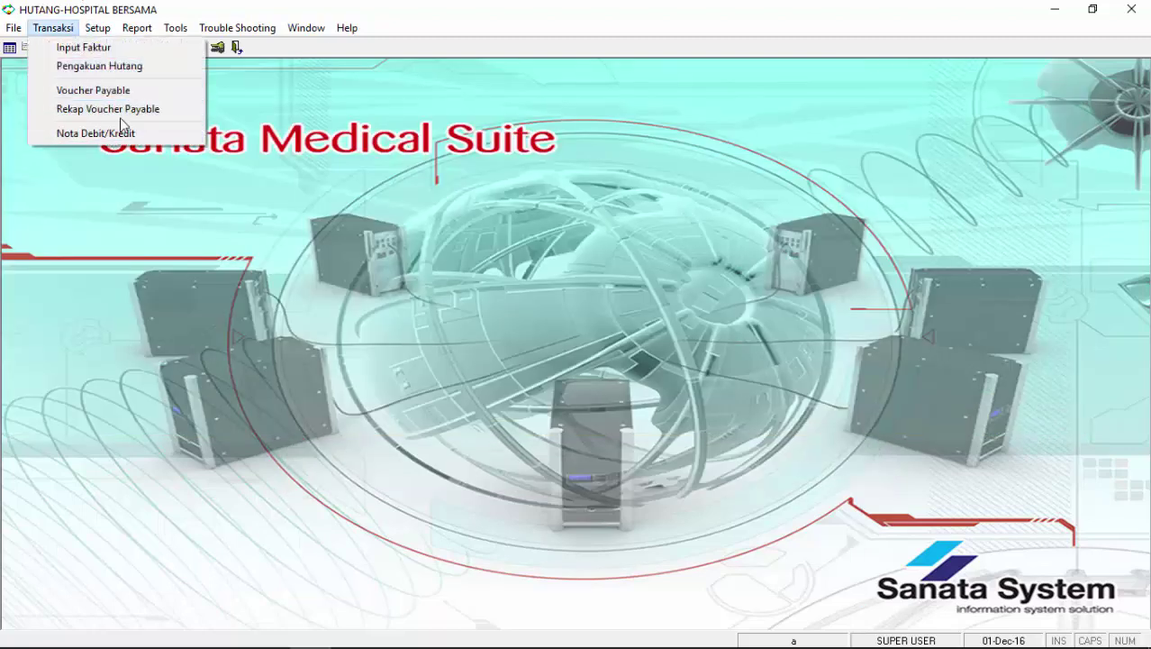
click(90, 90)
click(460, 222)
double_click(432, 296)
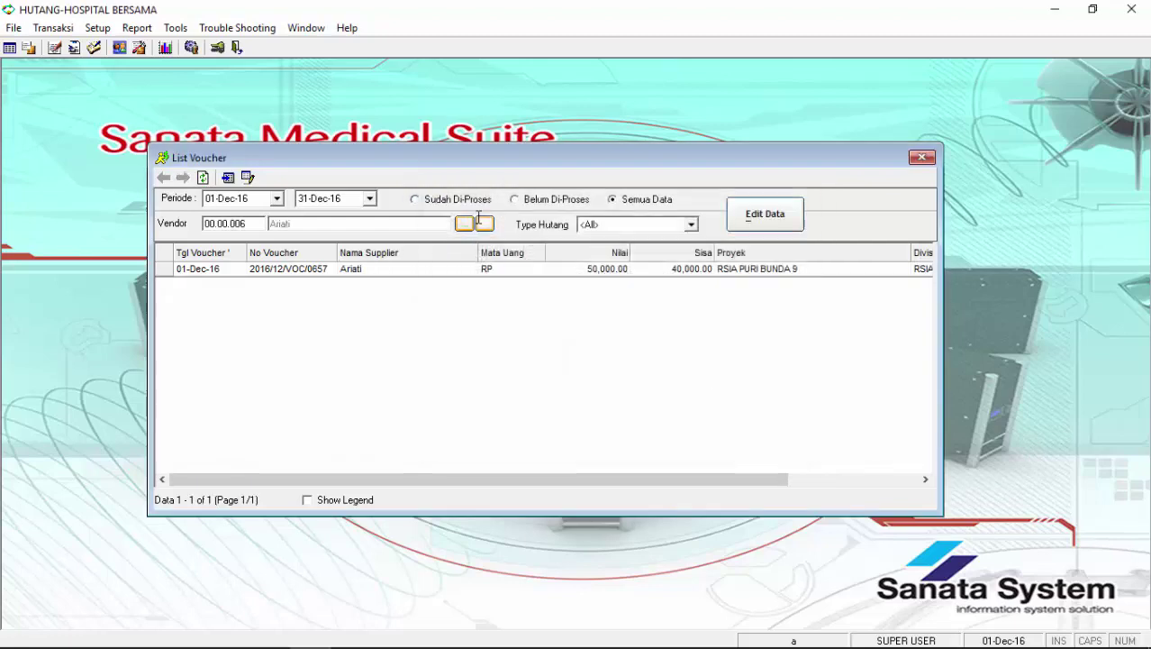
View the vendor's voucher with its mutation history, preview its printout, and close the preview, voucher and list
double_click(414, 268)
click(519, 521)
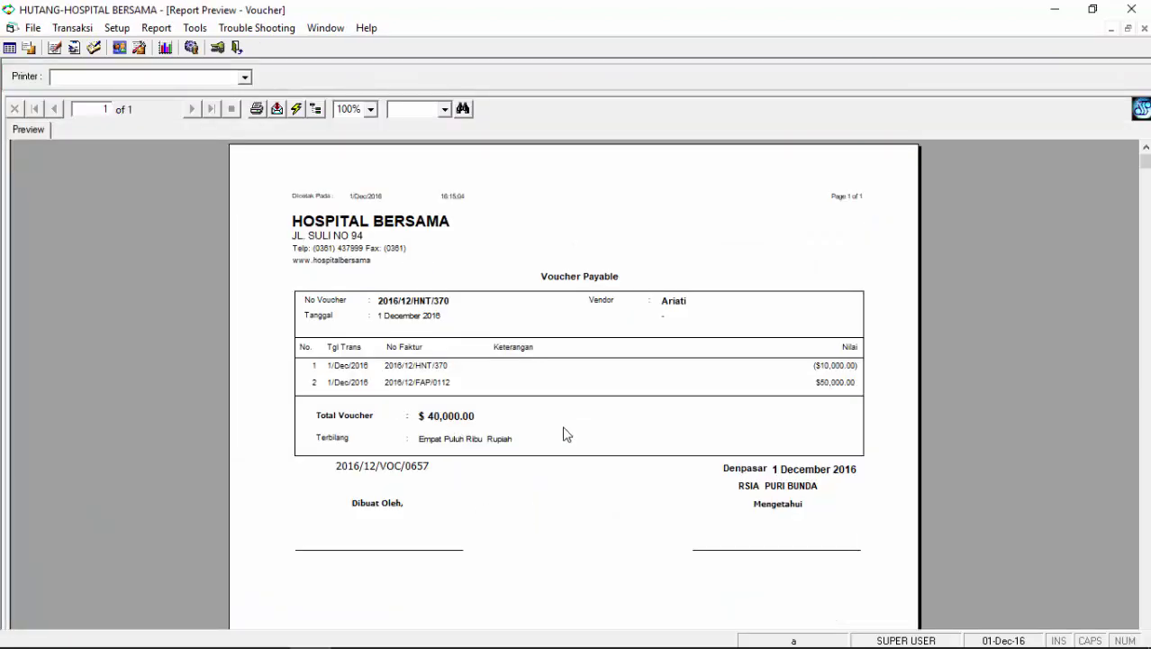
click(1144, 27)
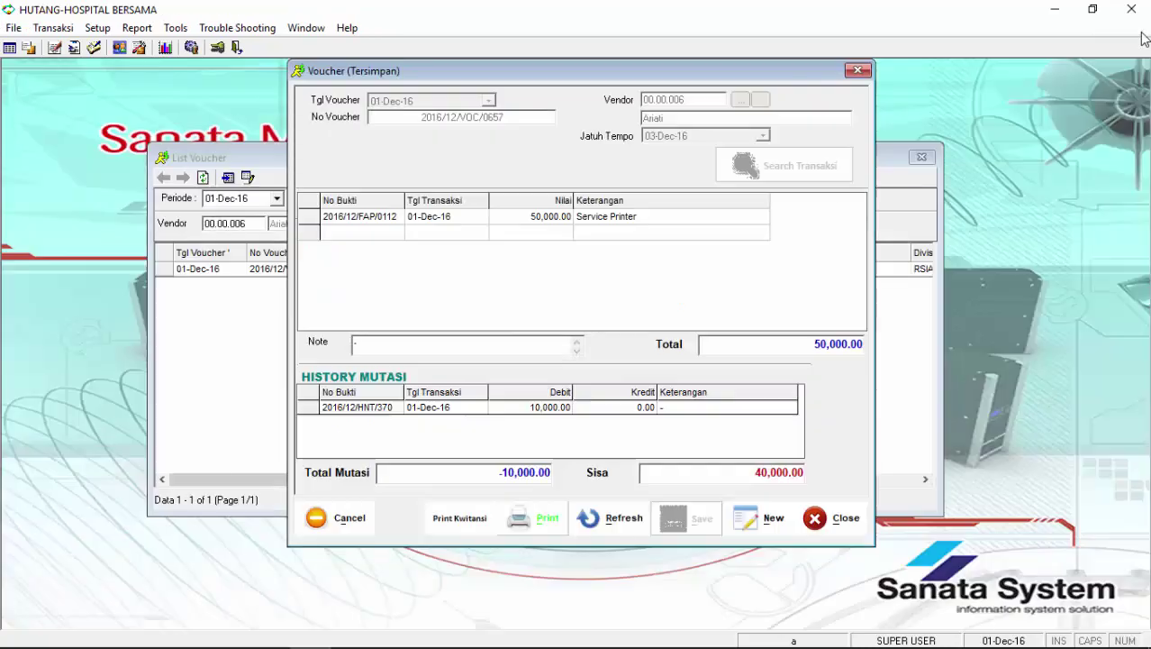
click(837, 519)
click(927, 161)
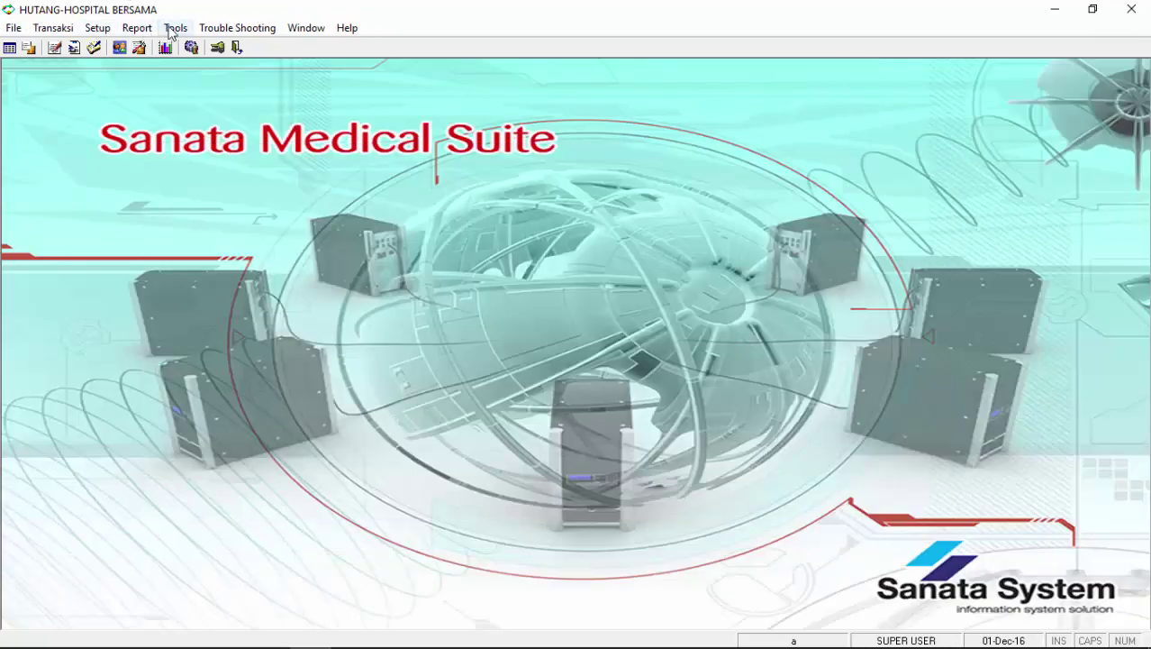
Open Umur Hutang and load the debt ageing for all suppliers as of 01-Dec-16 in RP
click(175, 28)
click(230, 133)
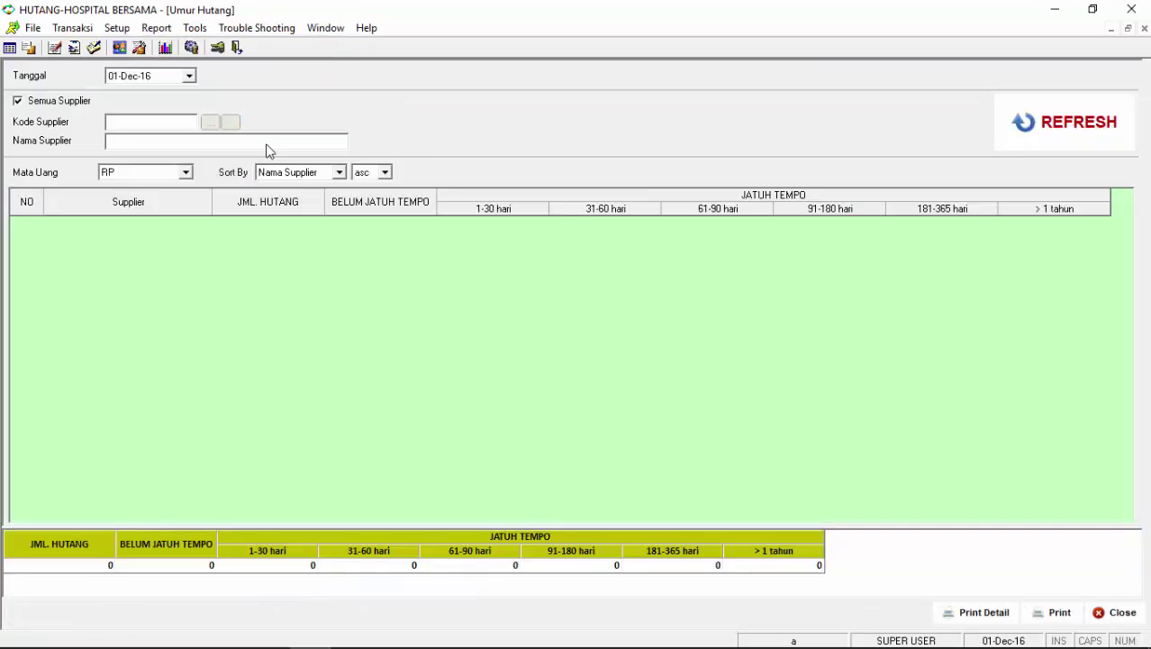
click(1055, 131)
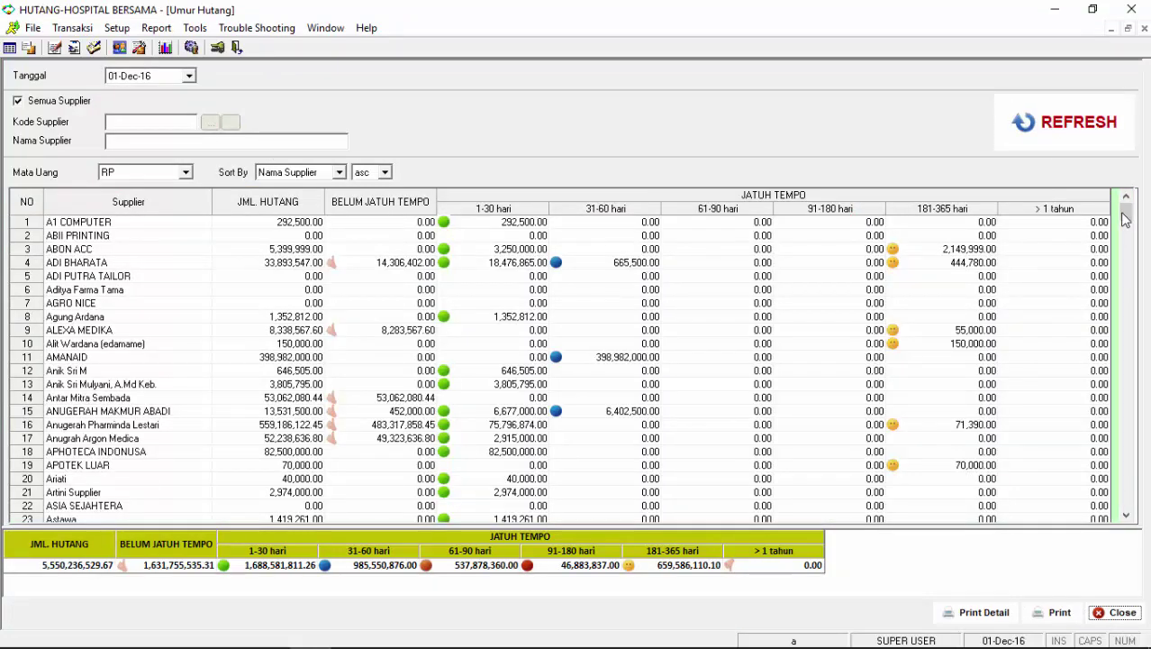
Limit the debt ageing to the discounted voucher's supplier, refresh it to examine the outstanding debt, and close the view
click(56, 101)
click(209, 122)
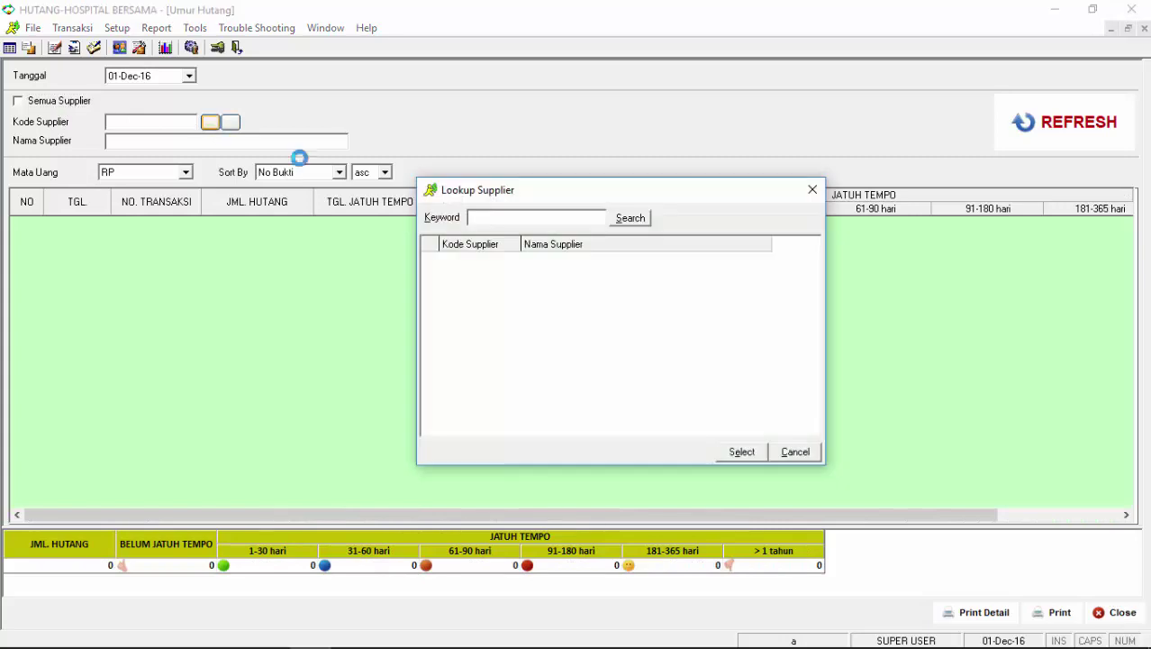
key(Return)
click(1130, 122)
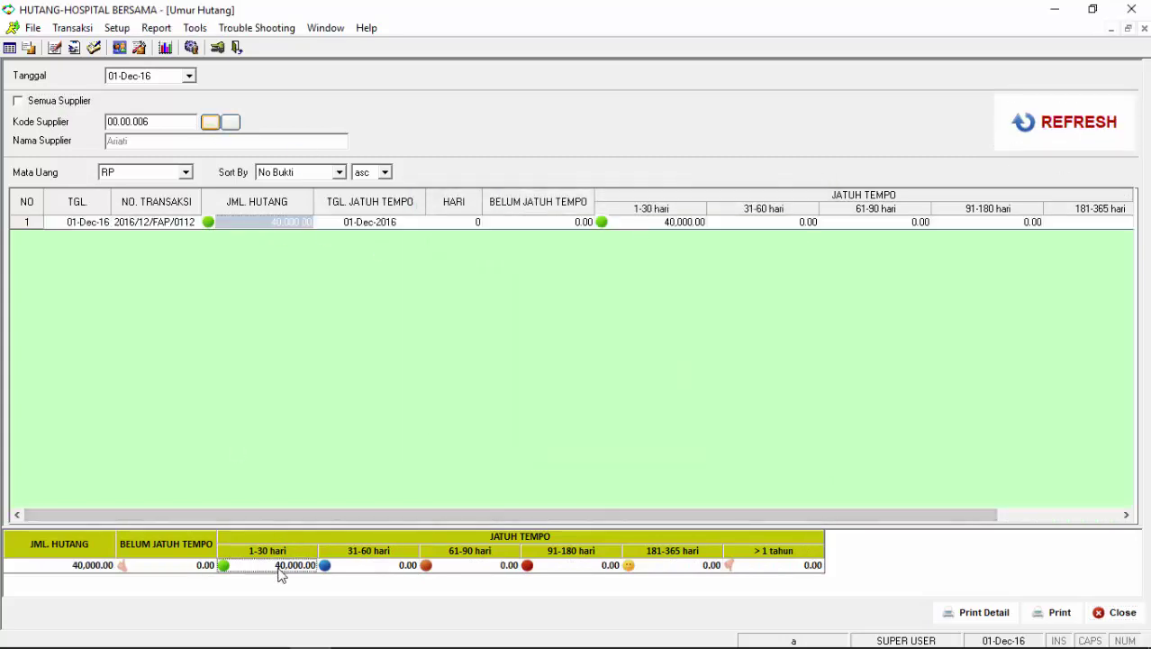
click(1115, 612)
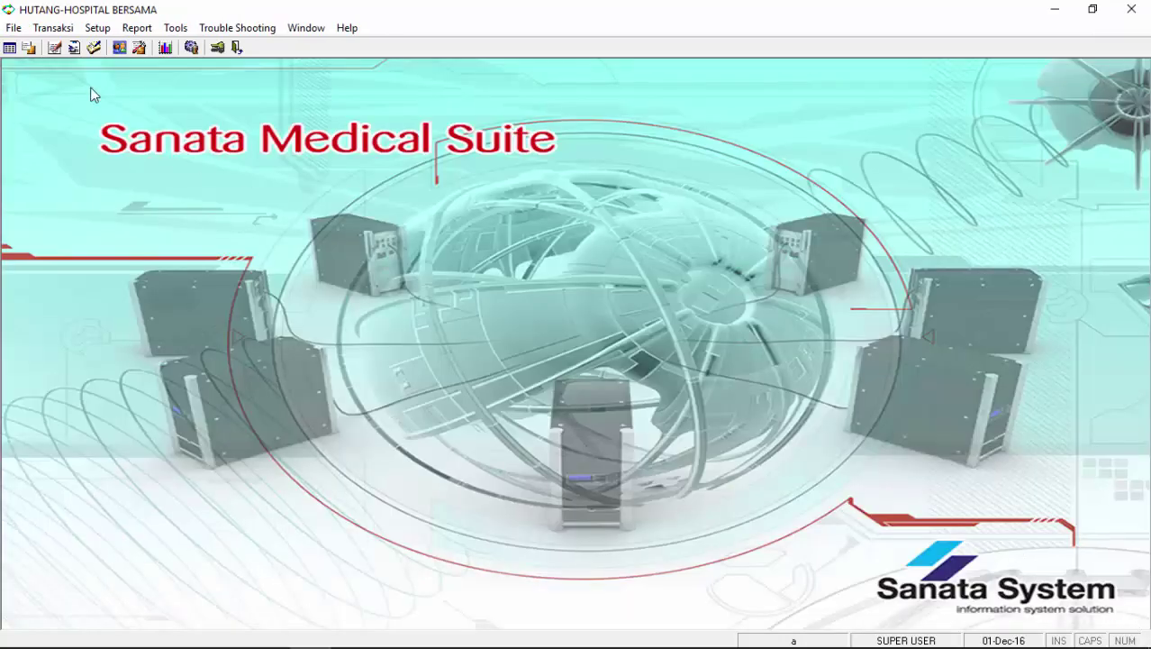
Open the payable reports and choose Laporan Kartu Hutang for the discounted voucher's supplier
click(54, 28)
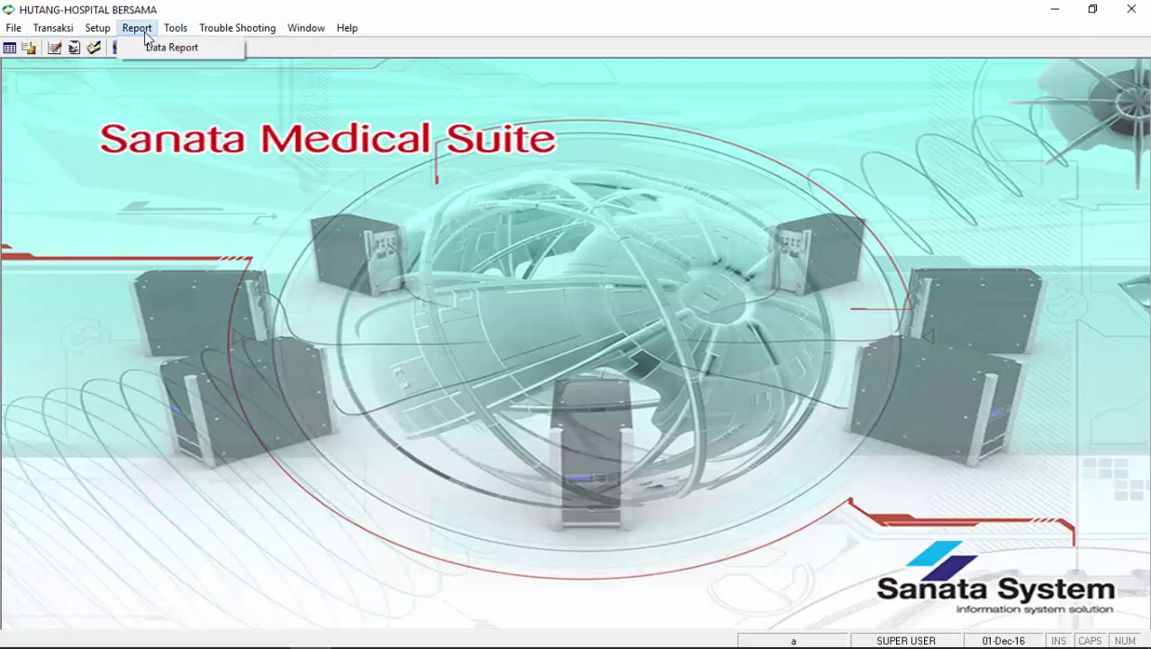
click(202, 45)
click(549, 219)
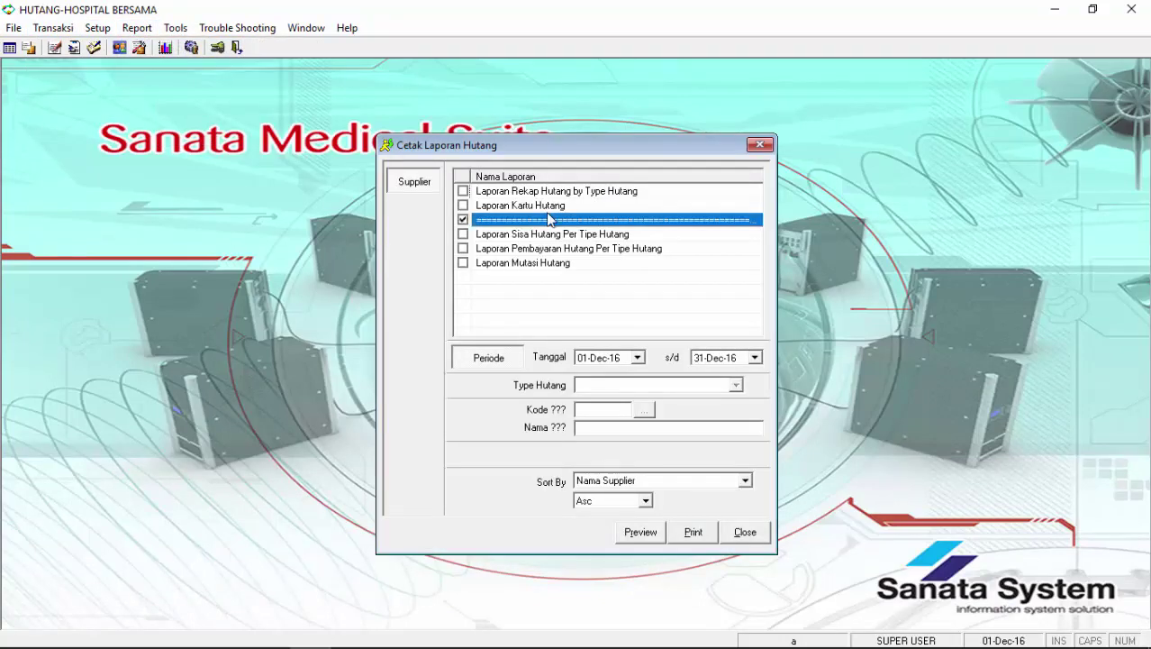
click(463, 205)
click(643, 408)
double_click(544, 328)
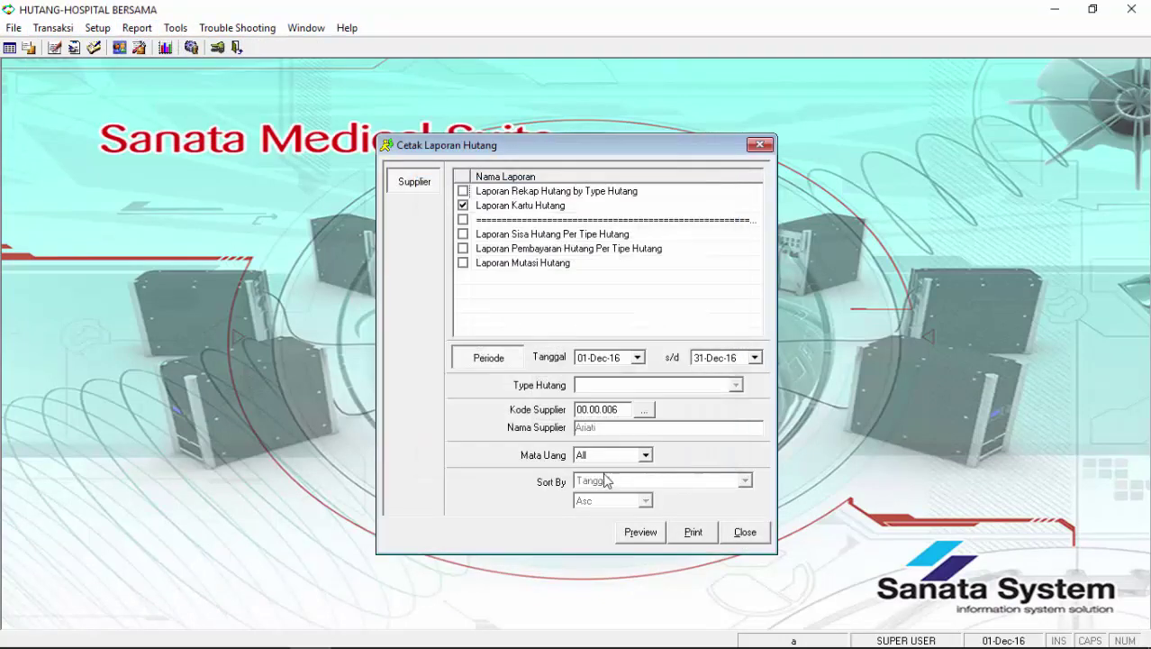
Preview the Kartu Hutang report, examine the discount mutation line, and close the preview and report dialog
click(641, 531)
click(438, 333)
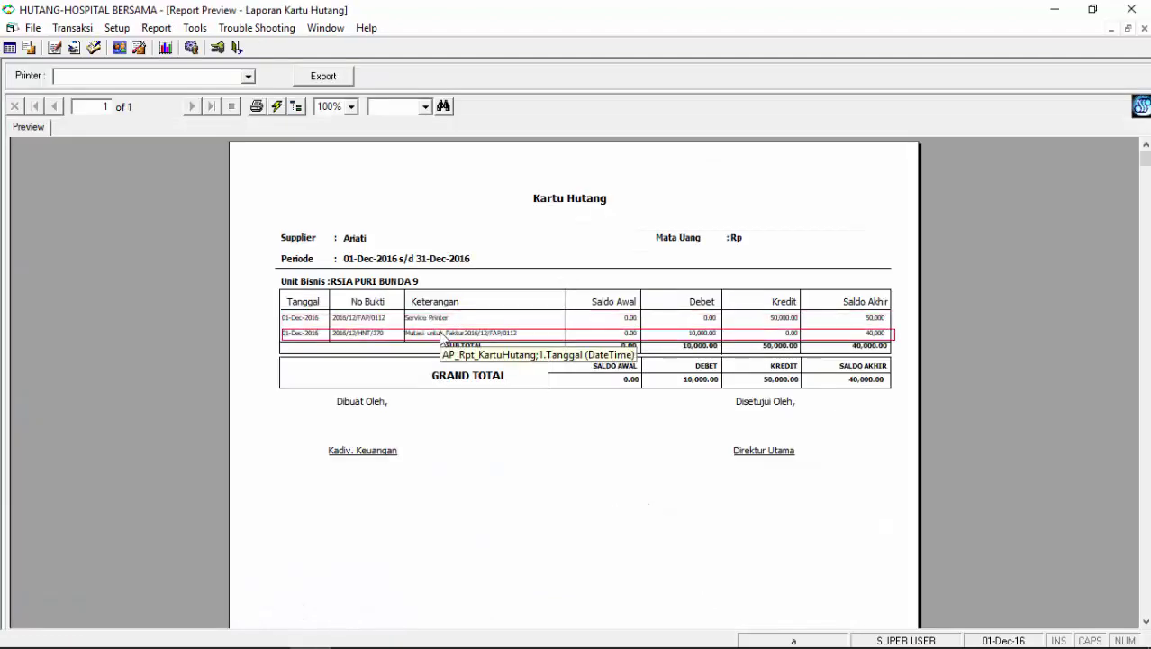
click(1144, 28)
click(744, 531)
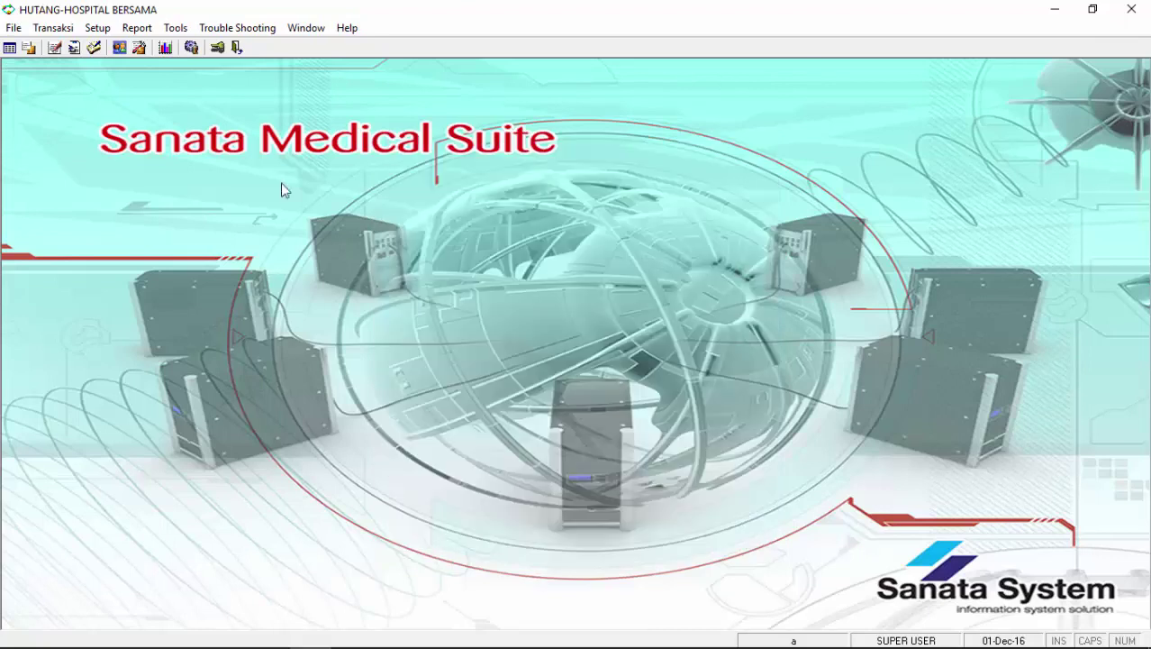
Open Posting To General Ledger, load the 01-Dec-16 transactions, and select the supplier voucher and its discount note
click(176, 28)
click(206, 90)
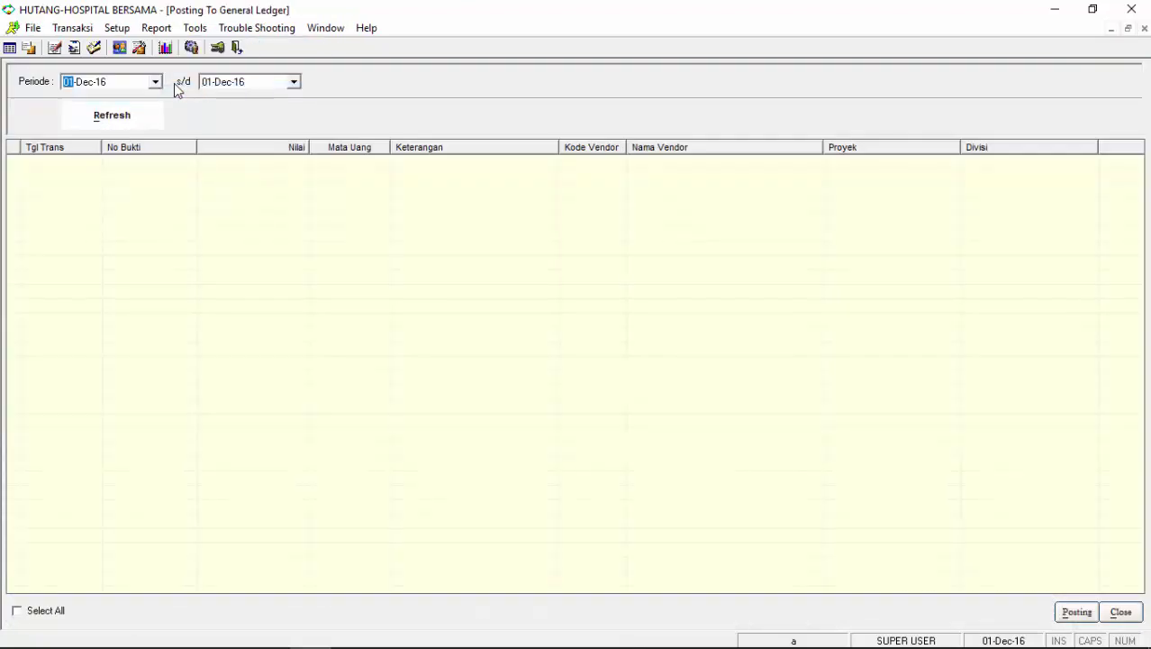
click(120, 117)
click(16, 165)
Post the selected transactions, validating with the user name and password, and close the posting window
click(1077, 612)
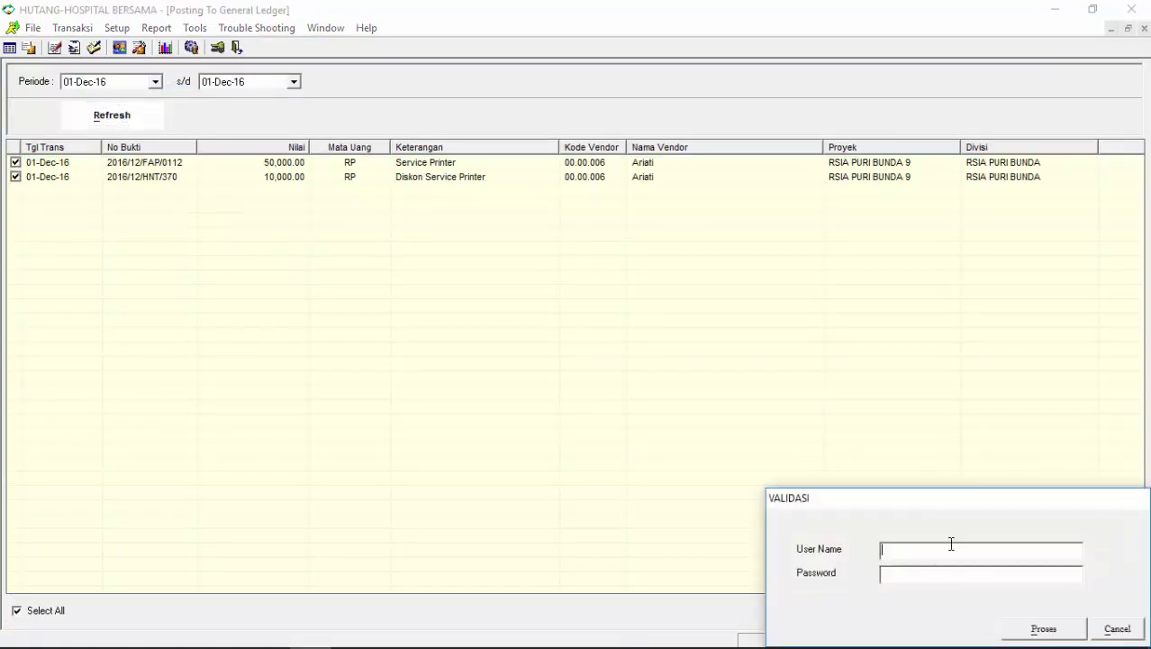
key(Return)
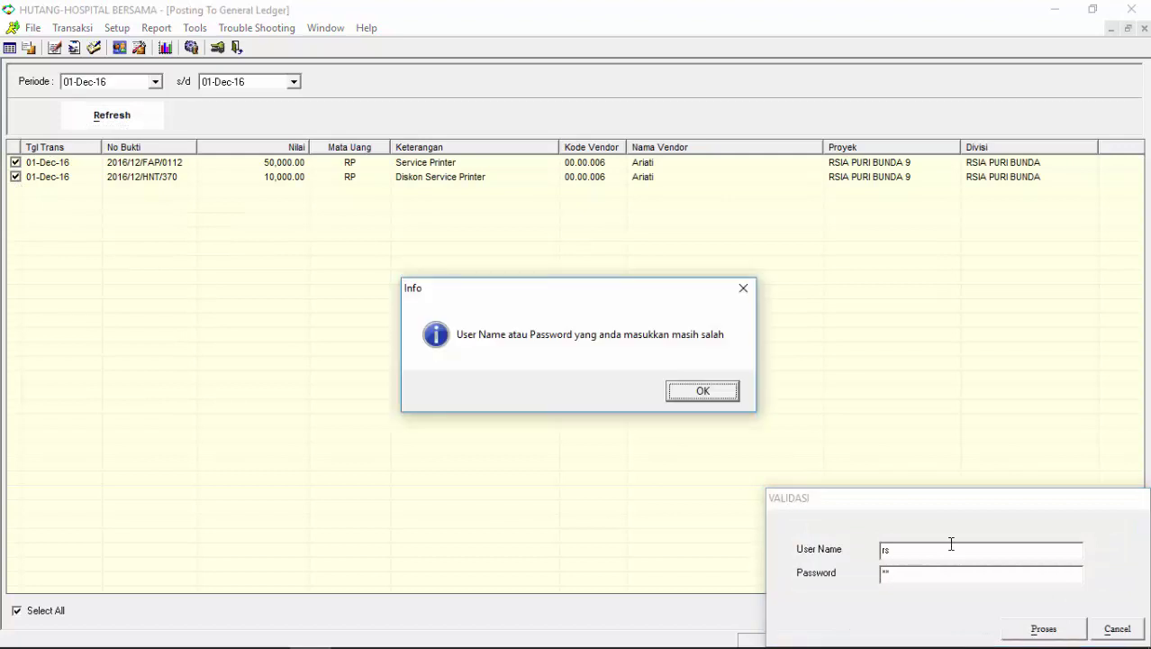
key(Return)
text(a)
key(Return)
key(Return)
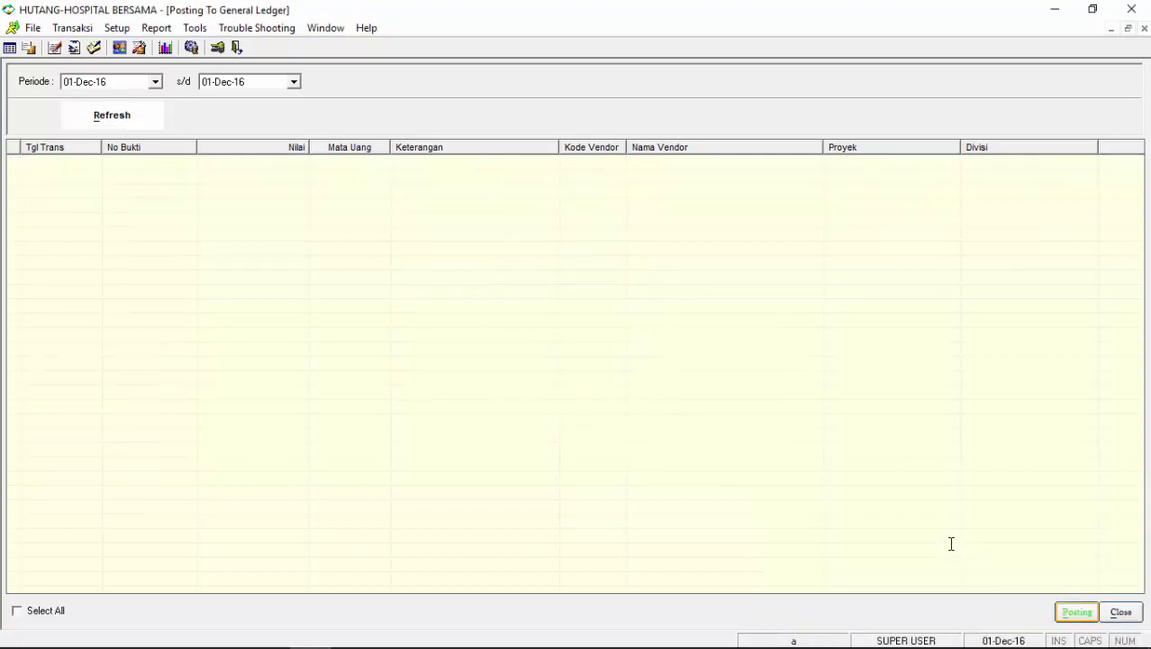
click(1121, 612)
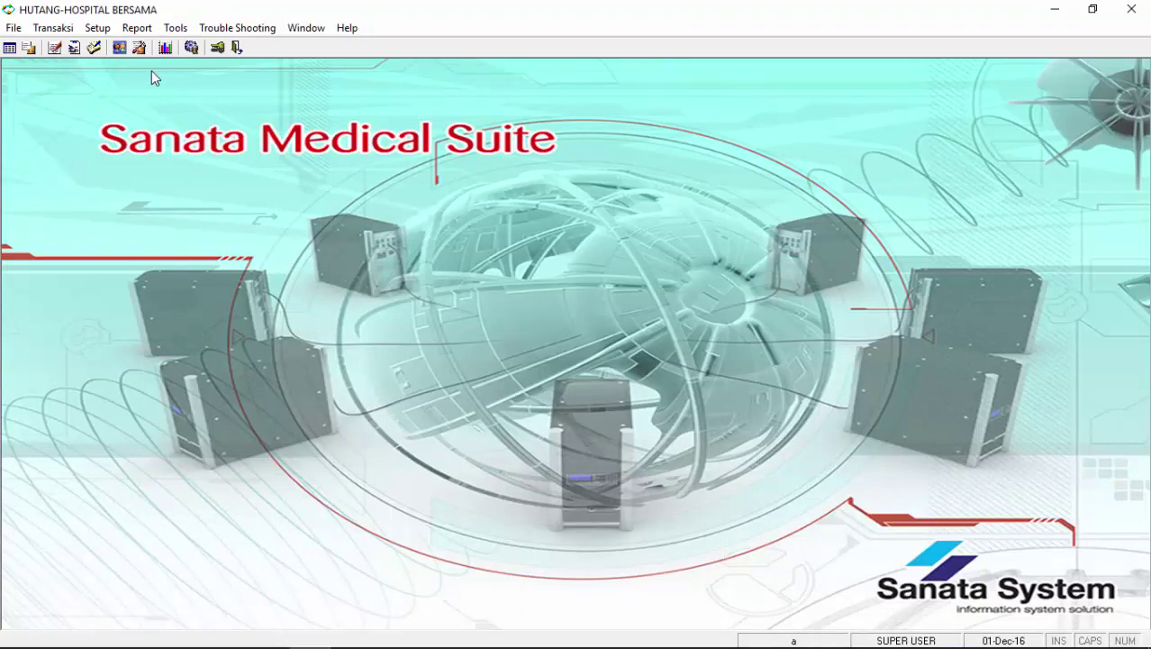
Switch to the PIUTANG program and open the Faktur Penjualan list
click(355, 635)
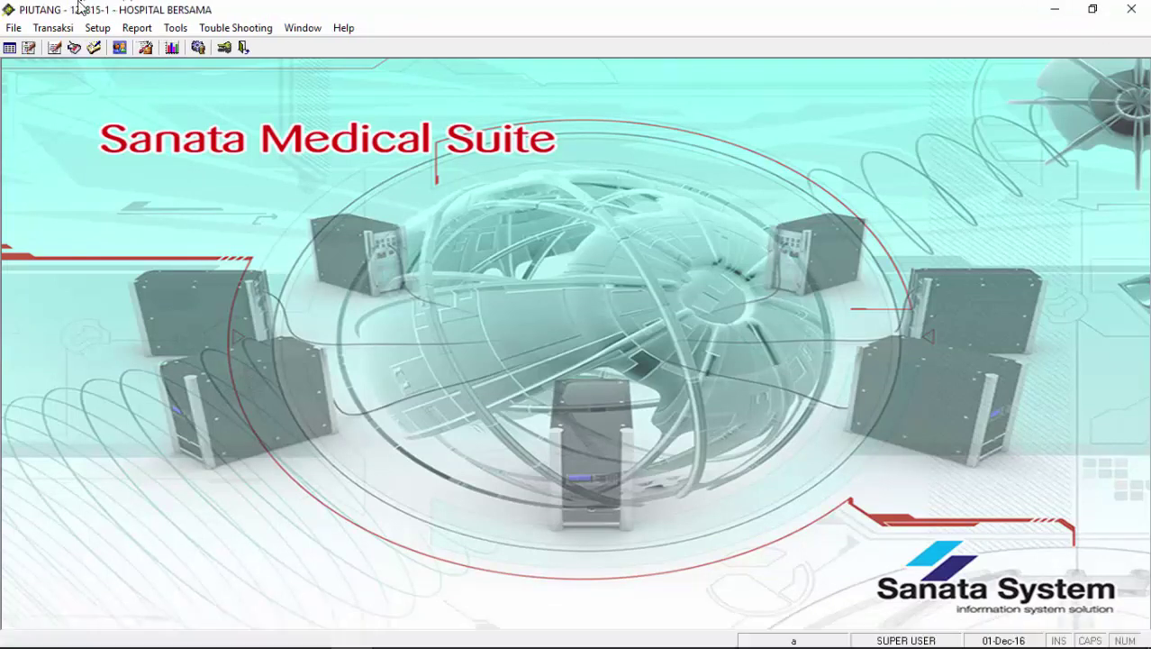
click(63, 29)
click(90, 47)
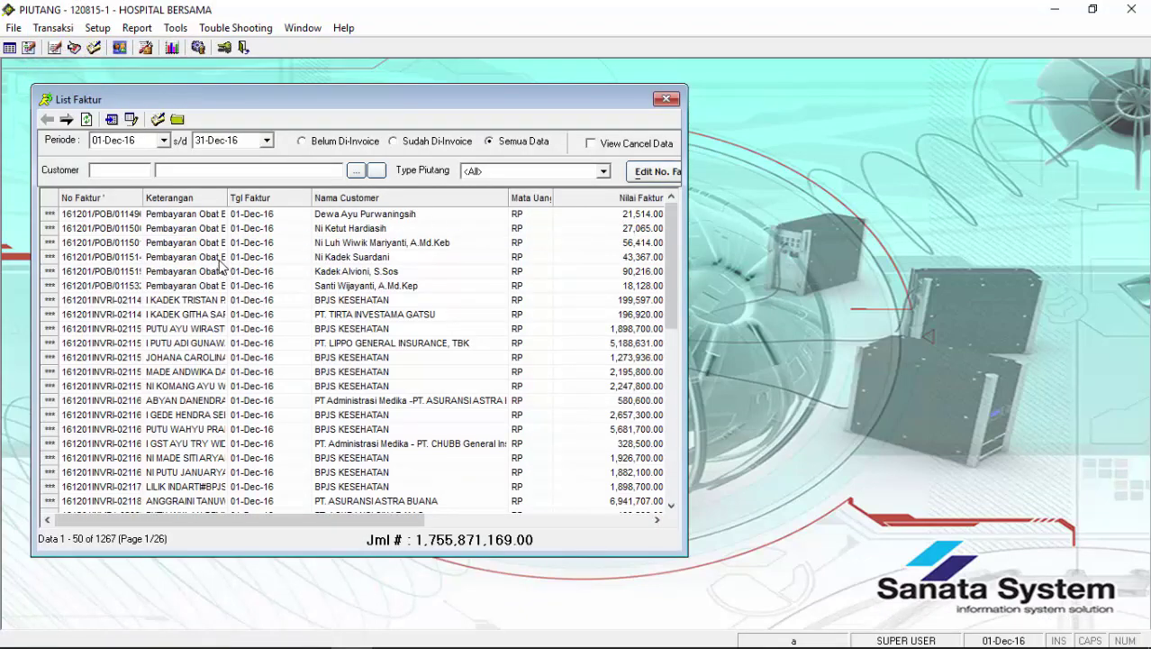
View the details of an existing BPJS KESEHATAN sales invoice and close it
click(181, 390)
double_click(182, 391)
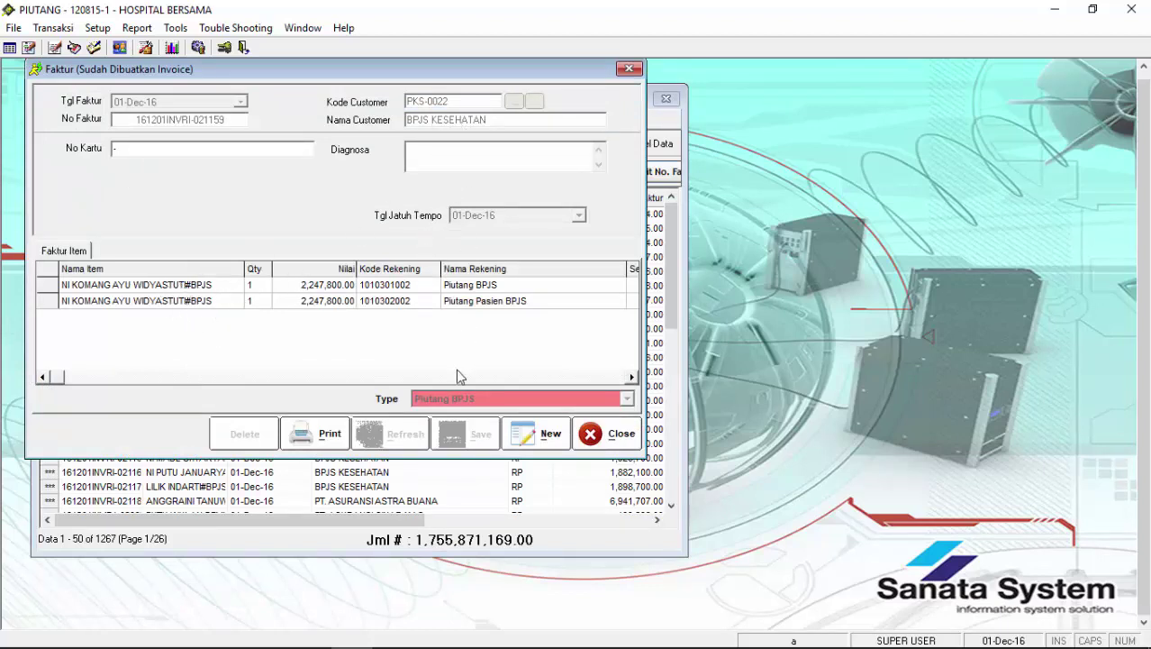
click(610, 434)
Create a sales invoice for Tokio Marine due 31-Dec-16 with the item "Sewa Ambulan untuk kegiatan perusahaan" valued at 5,000,000
click(111, 119)
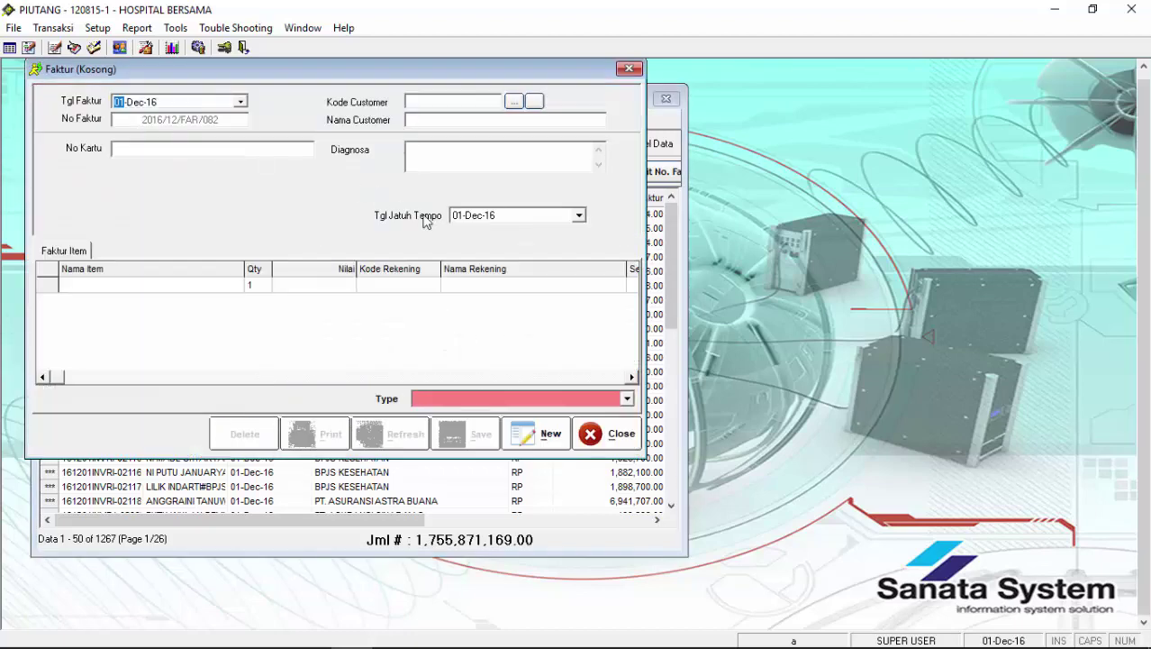
click(514, 101)
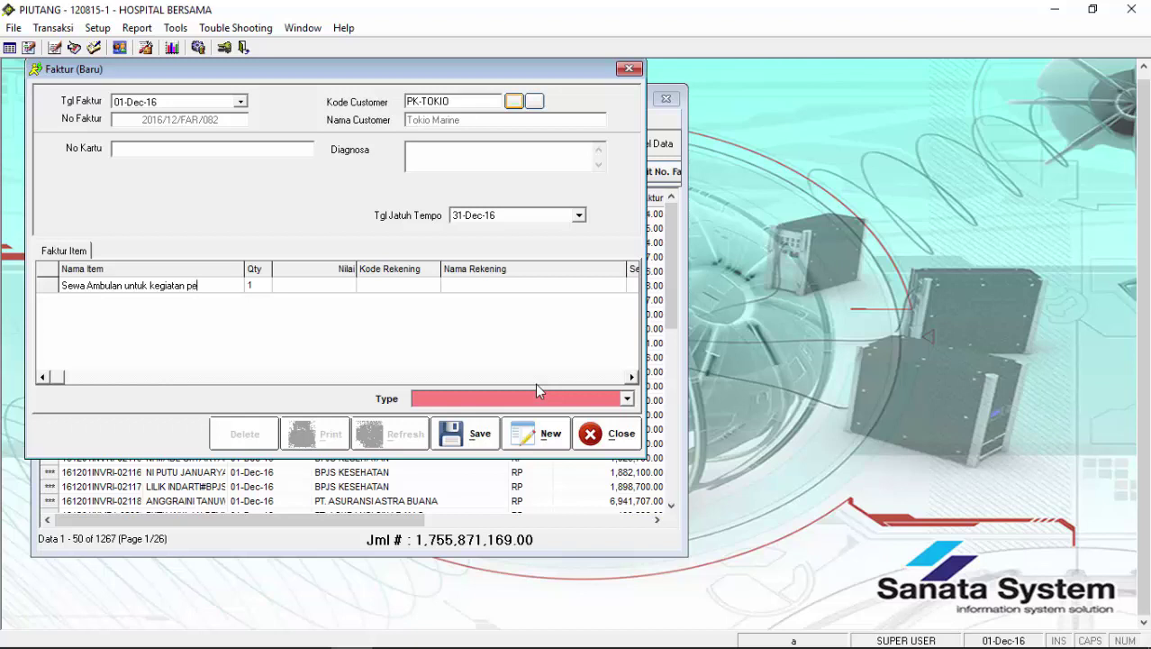
key(Tab)
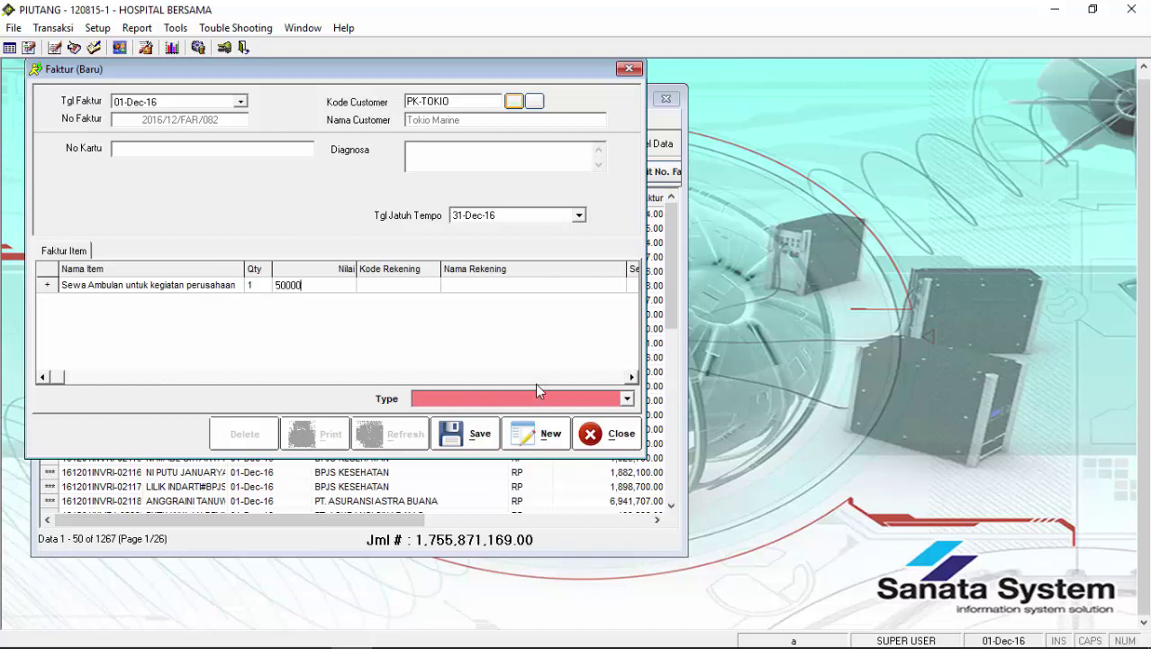
key(Tab)
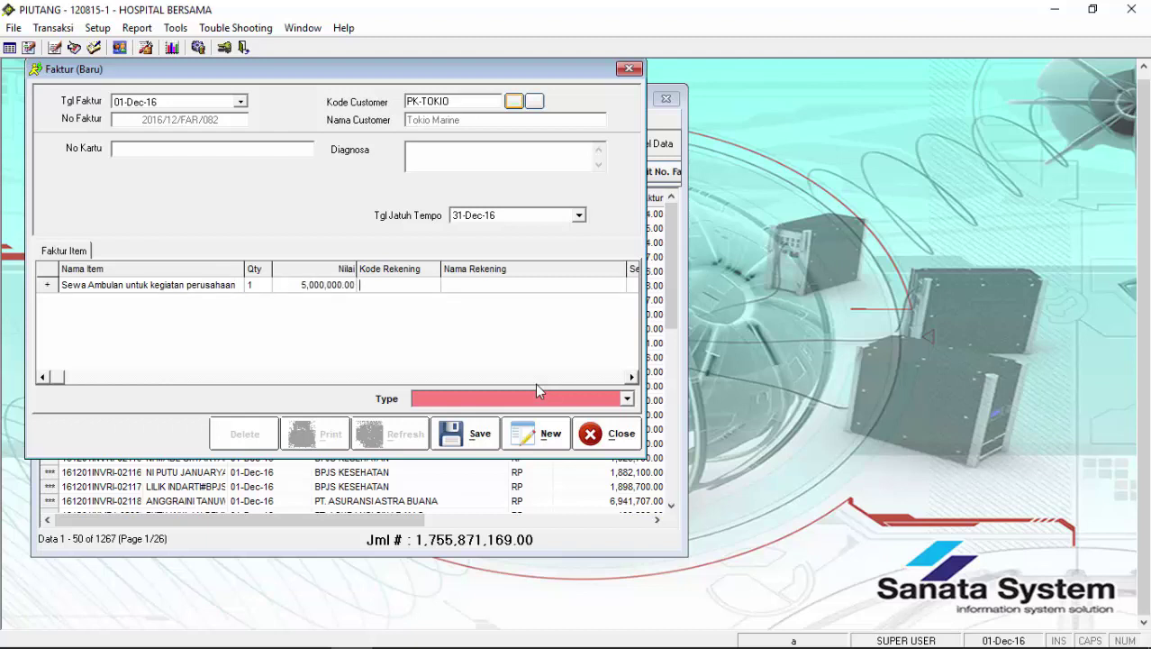
Assign account 80102 Pendapatan Non Operasional Lainnya and the CORPORATE section to the ambulance rental item
key(Return)
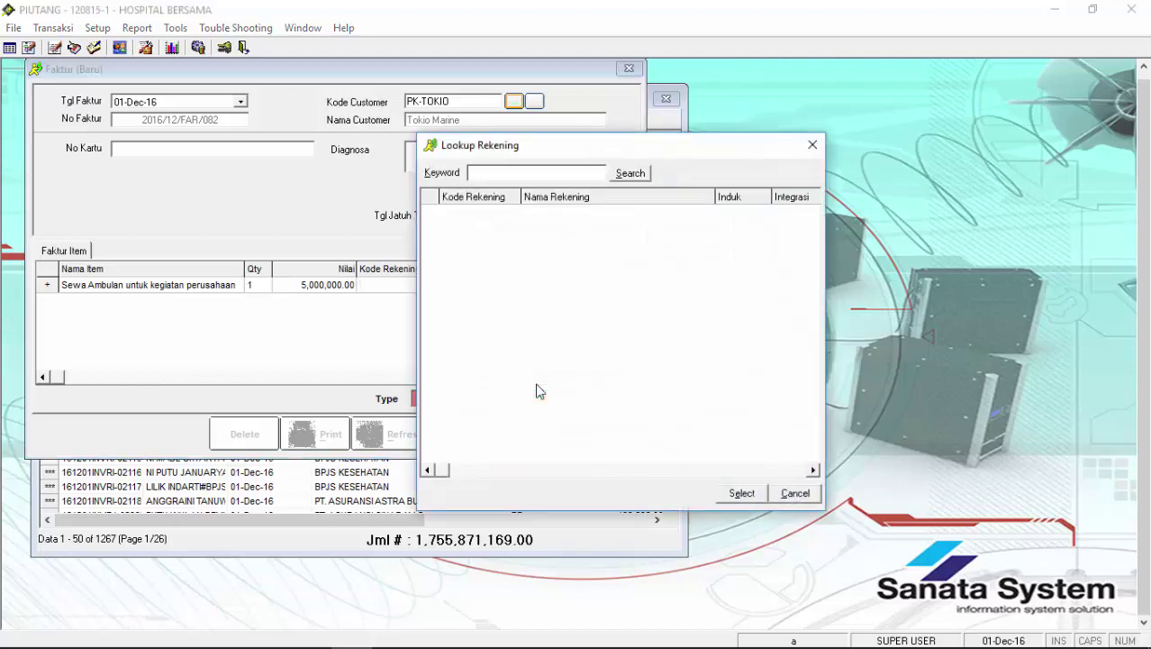
text(non op)
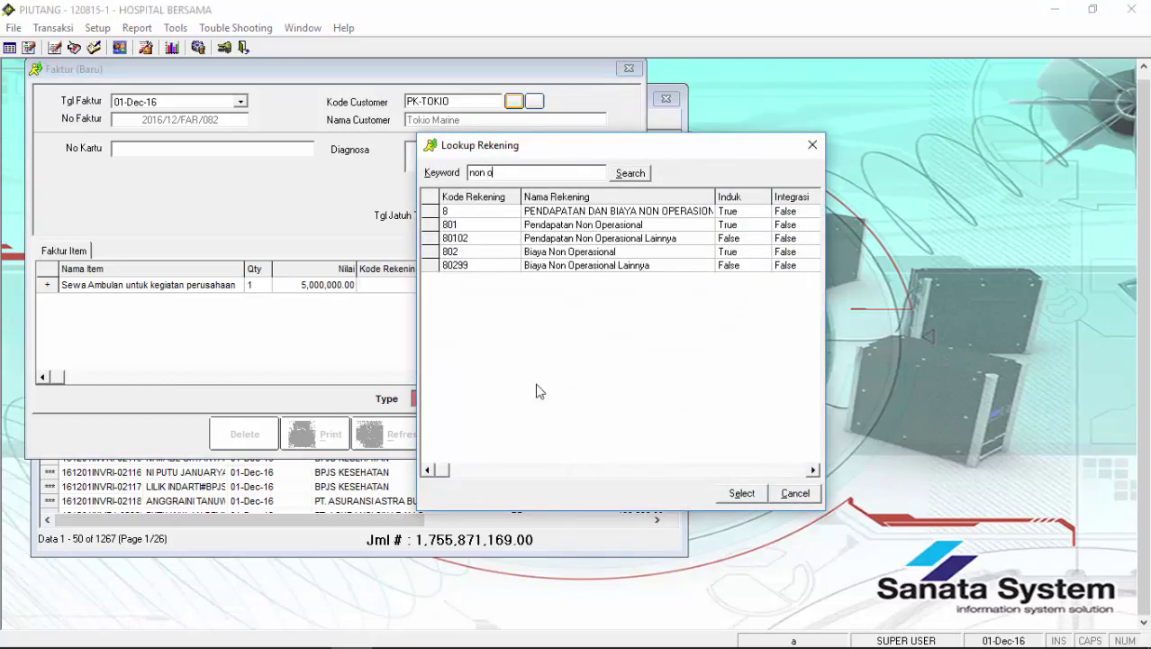
double_click(562, 236)
click(514, 285)
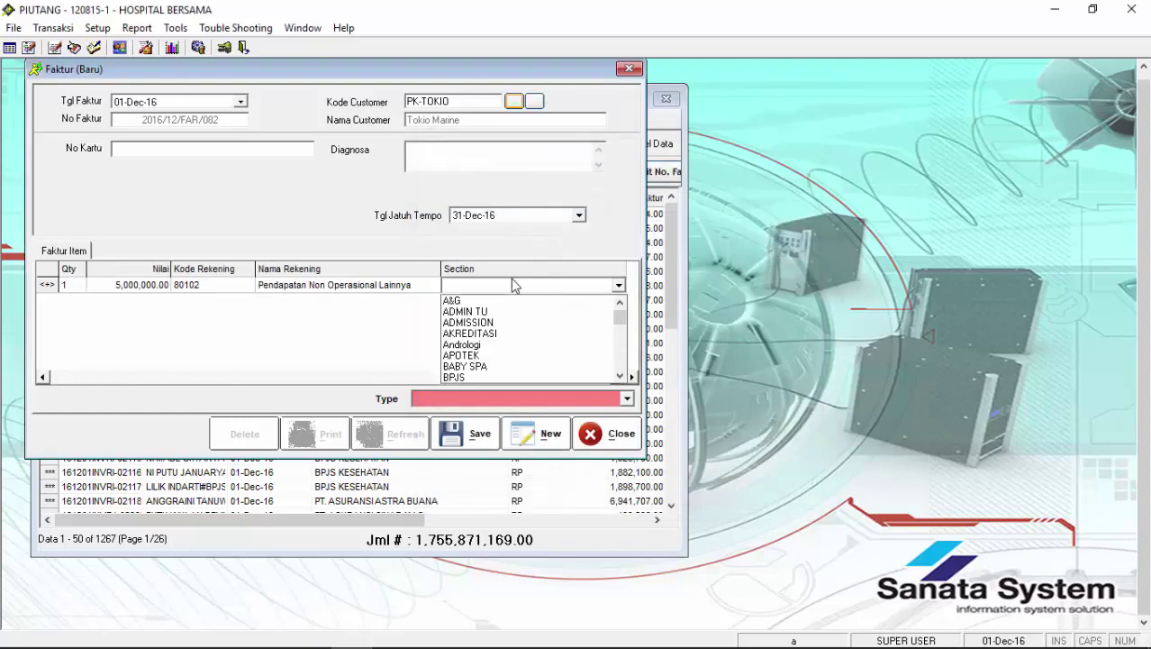
scroll(514, 285, down, 3)
click(506, 375)
Set the sales invoice's type to Piutang Karyawan and save it
click(508, 398)
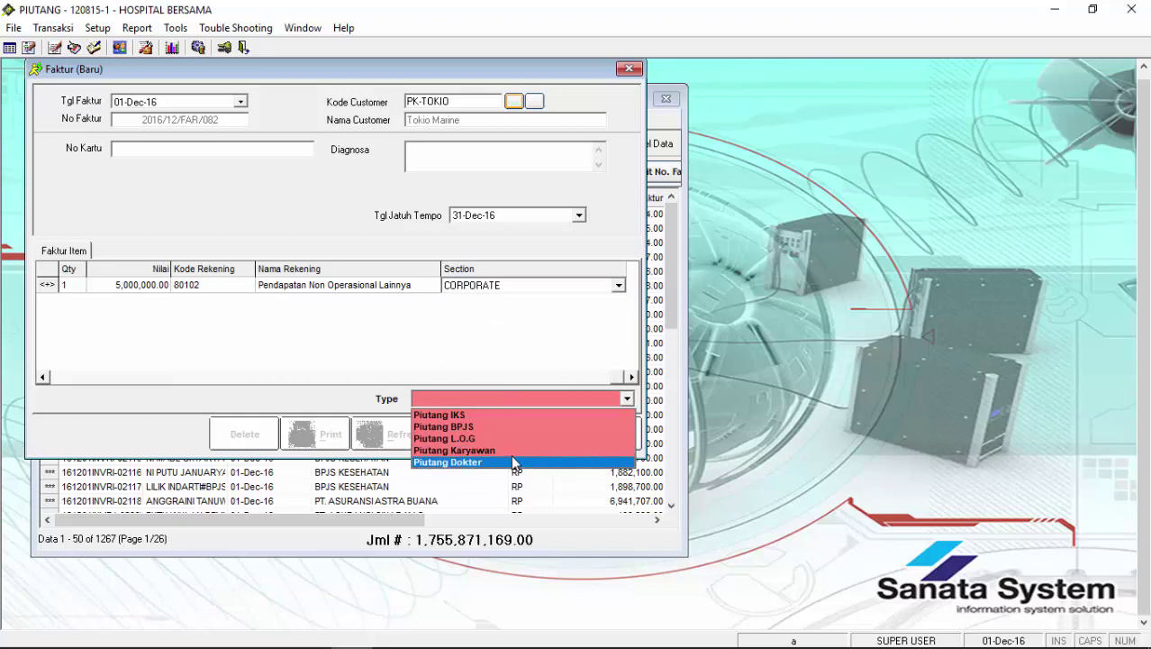
key(Up)
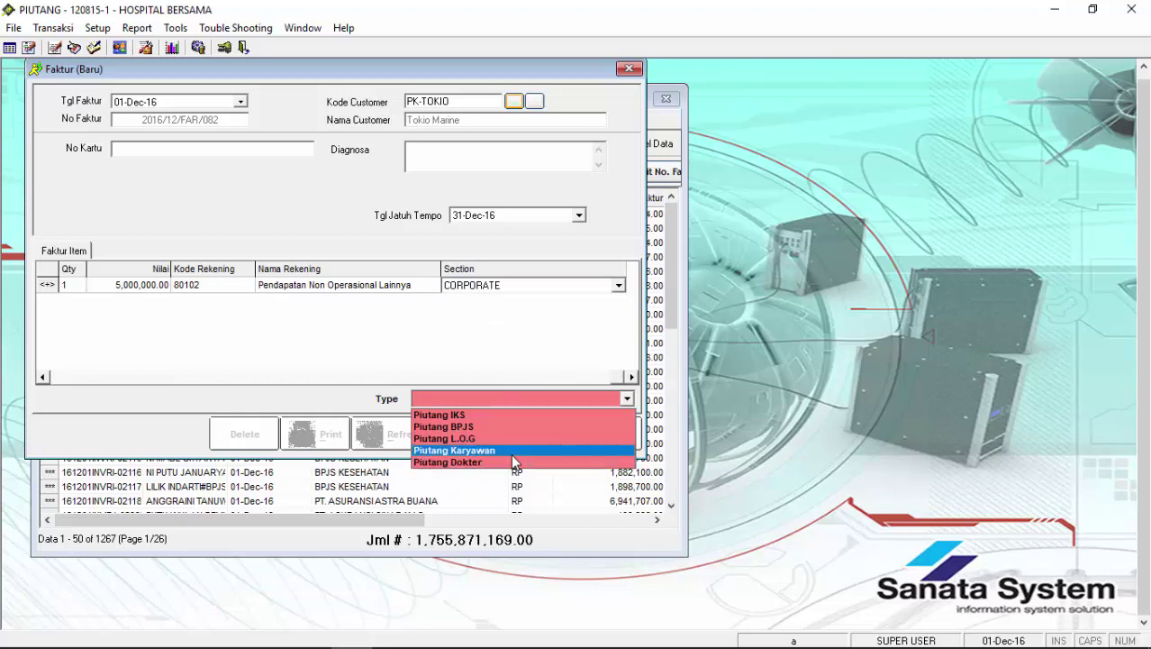
key(Return)
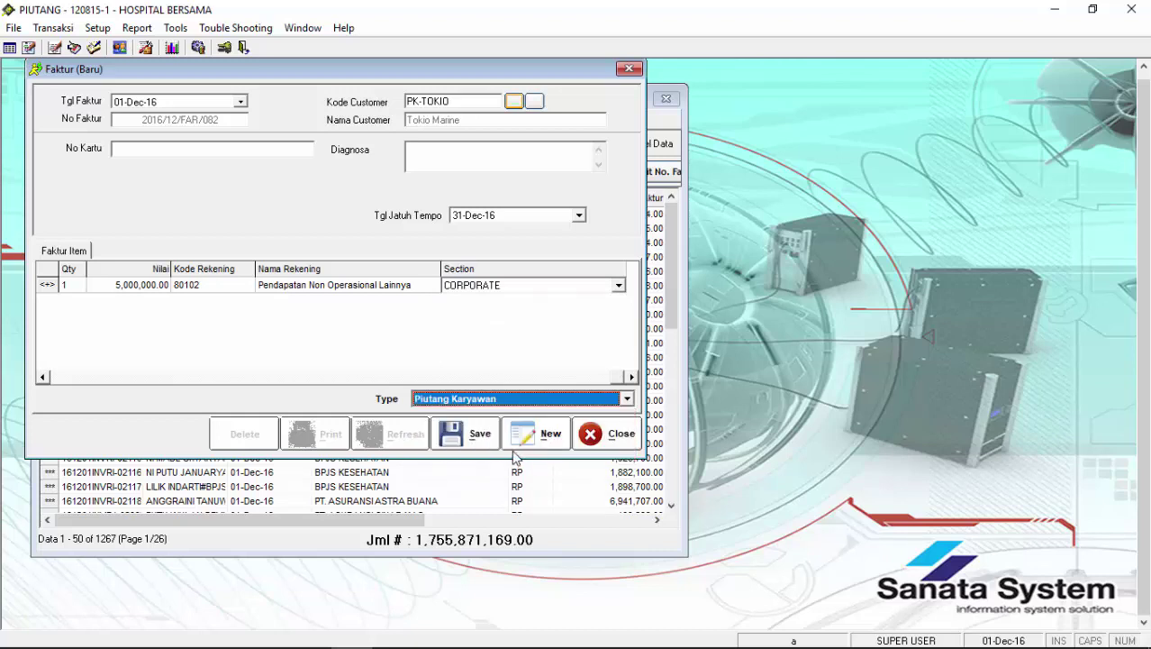
click(459, 433)
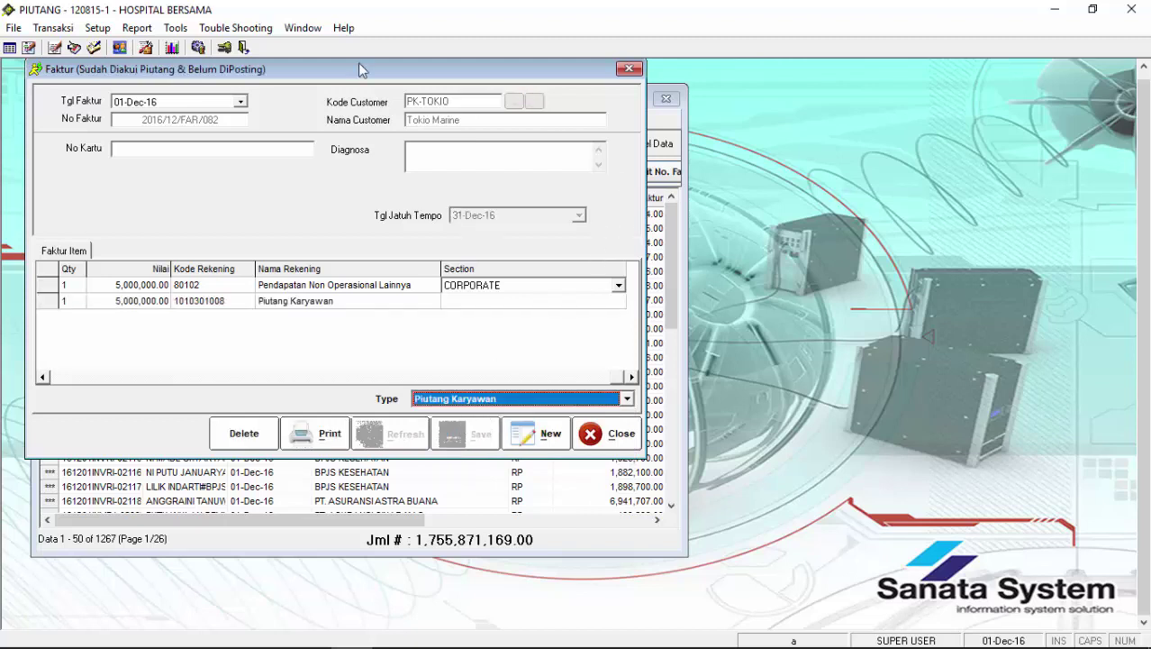
click(168, 29)
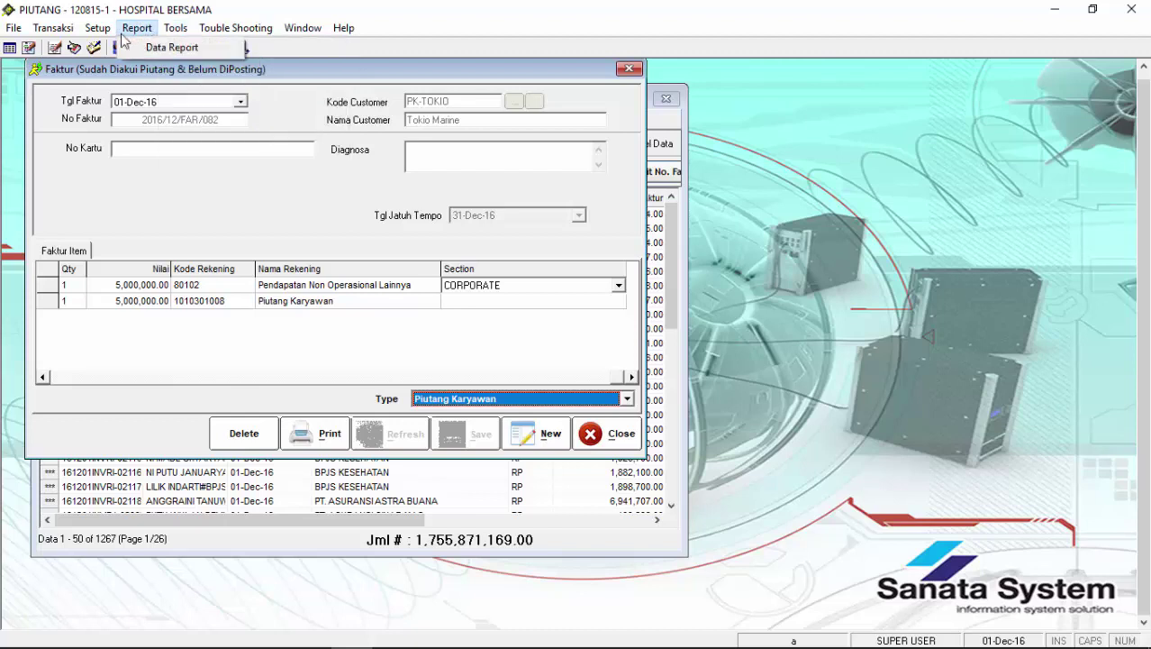
mouse_move(55, 37)
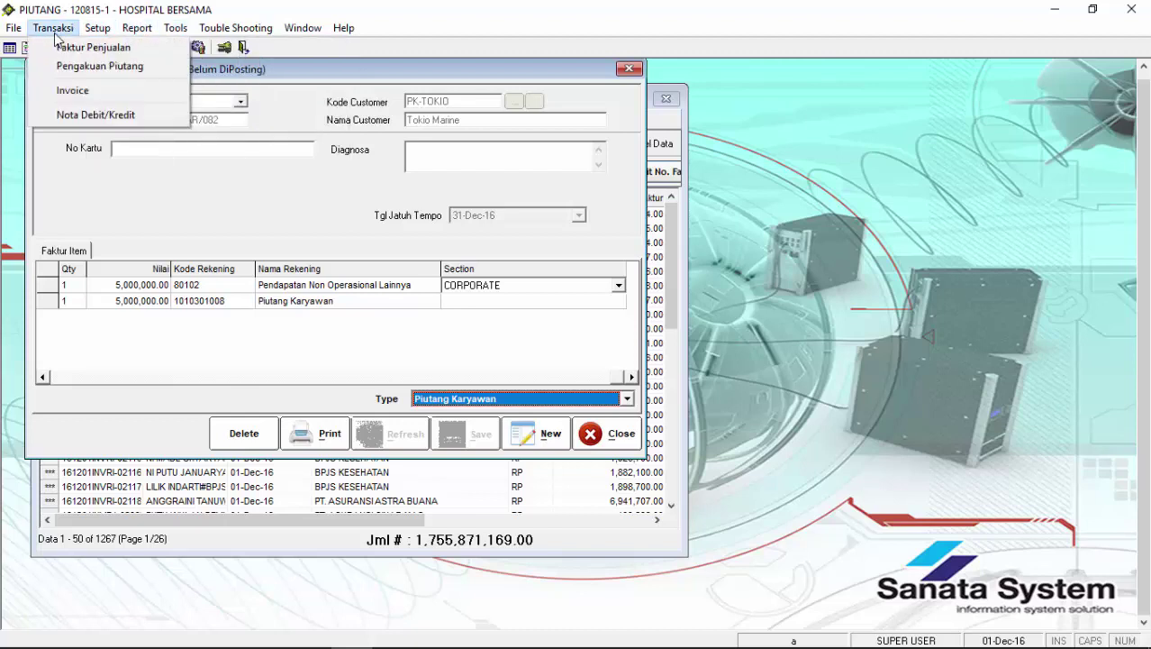
click(73, 92)
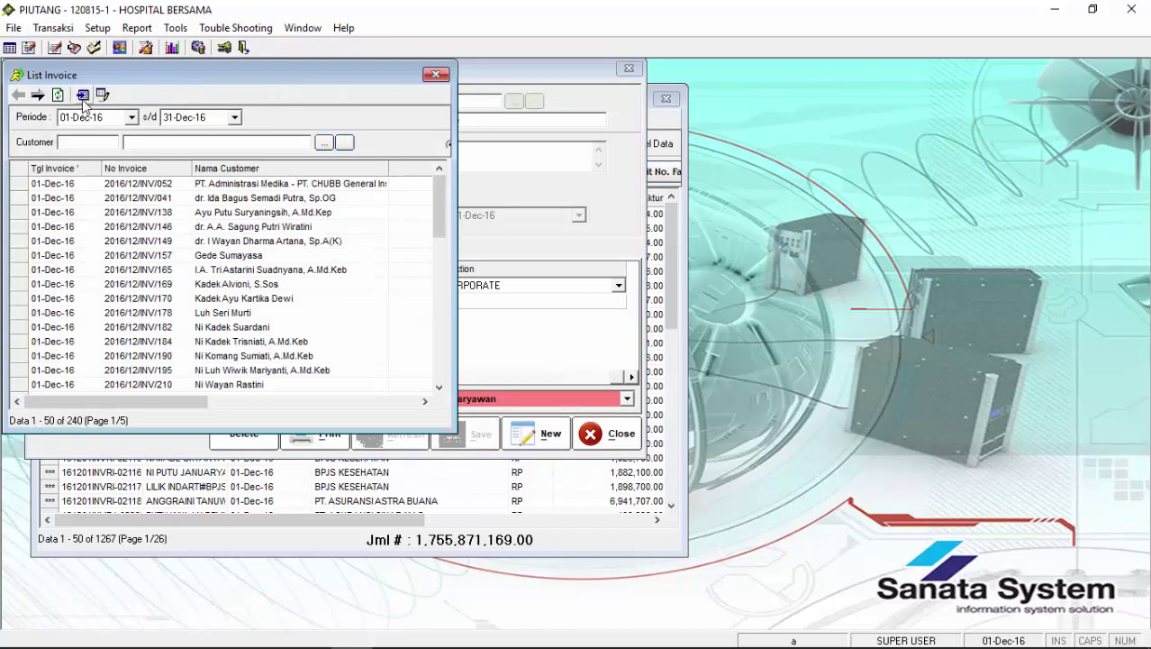
click(82, 98)
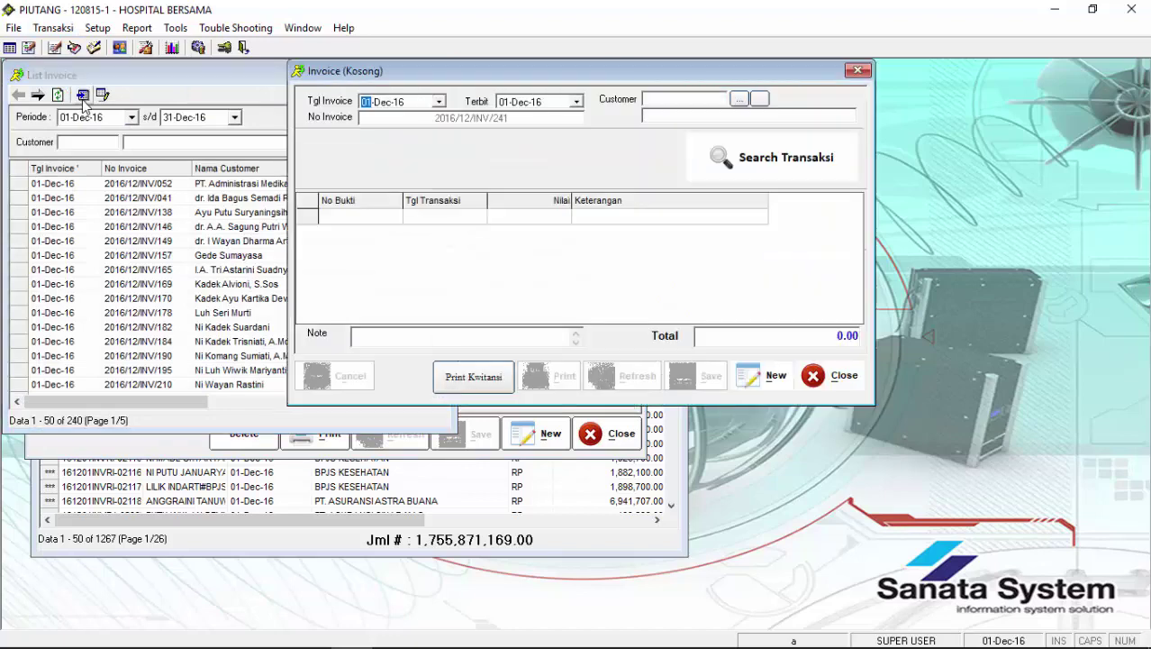
click(845, 377)
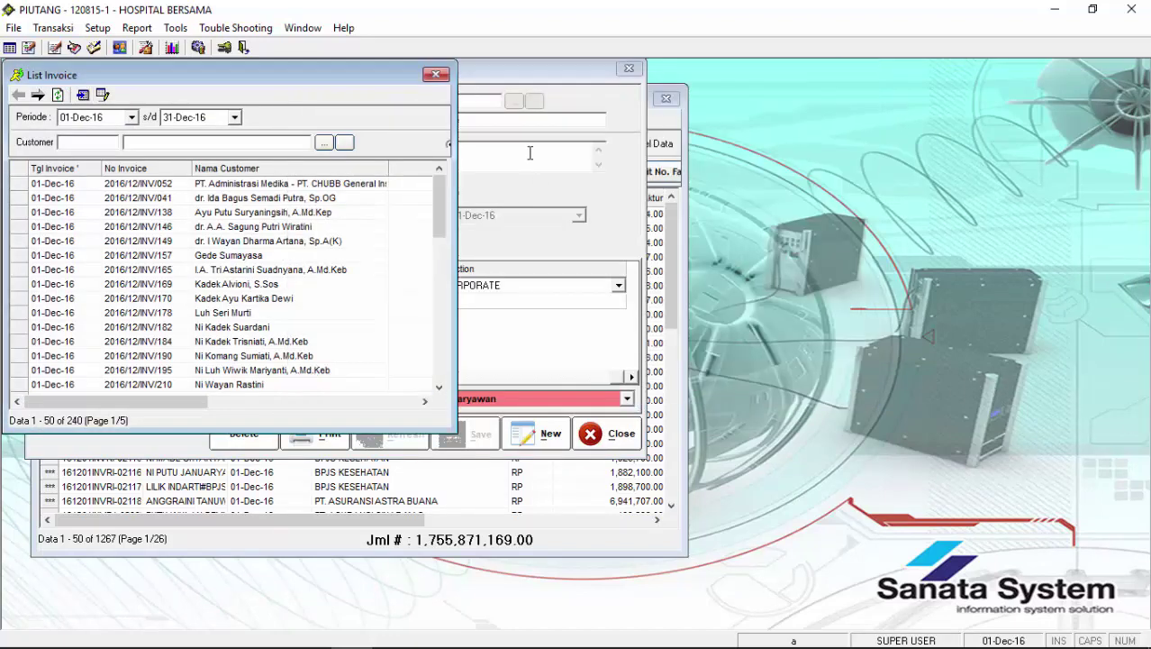
Close the saved sales invoice and its list, and open a blank invoice from the Invoice list
click(630, 69)
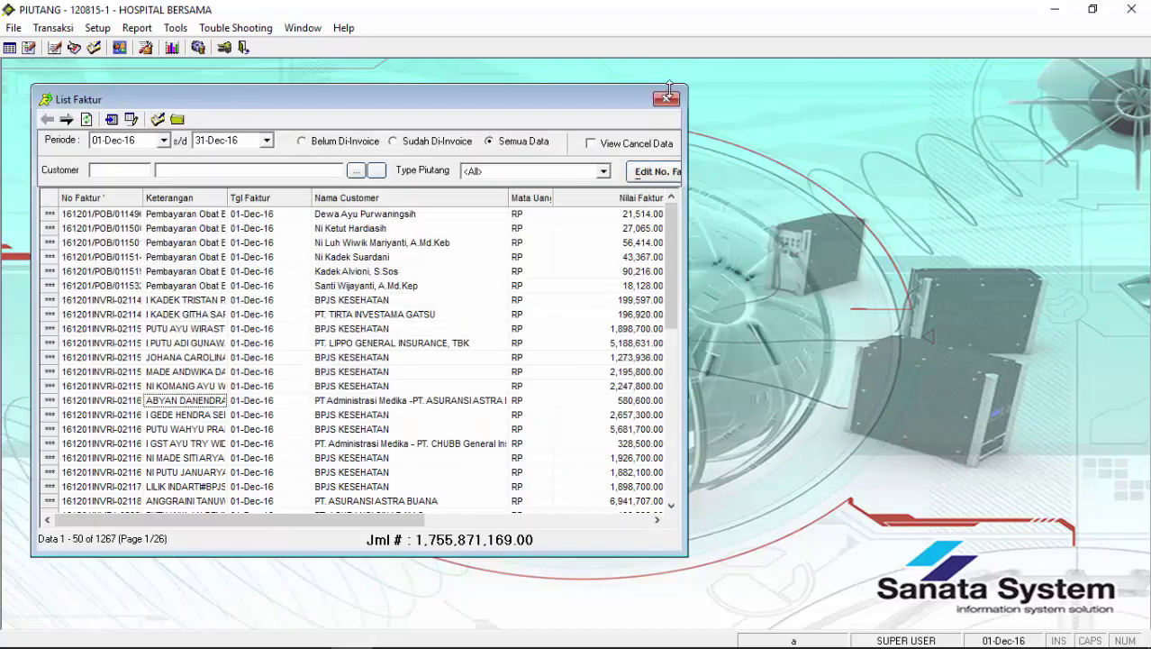
click(665, 98)
click(52, 28)
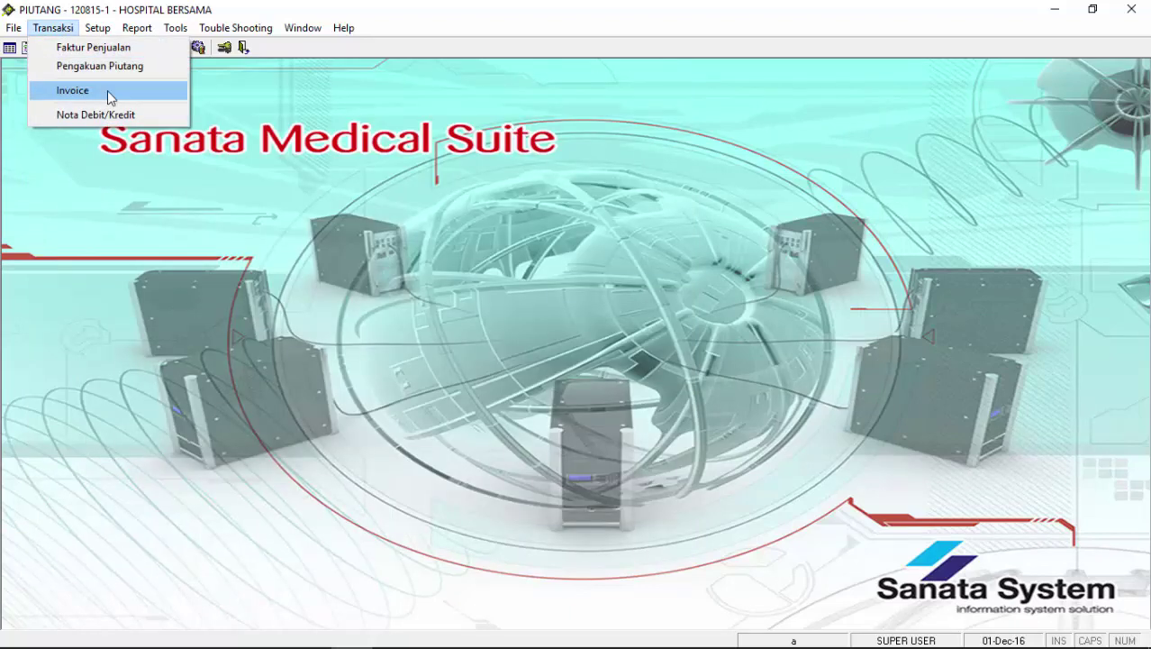
click(106, 90)
click(83, 95)
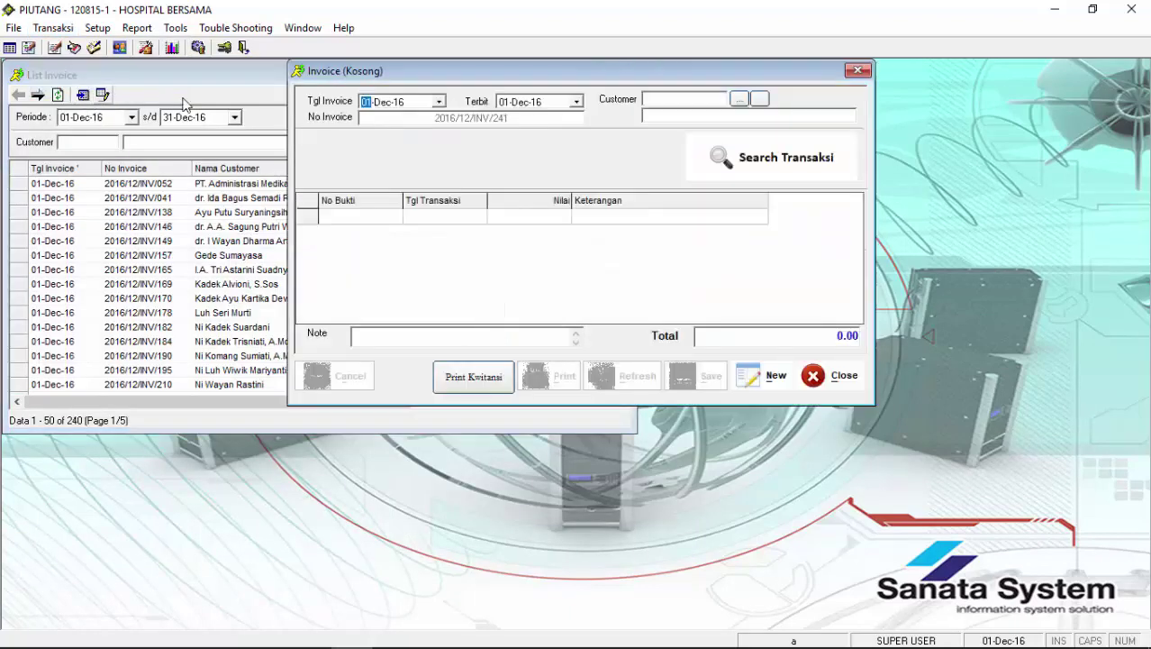
Fill the blank invoice with customer Tokio Marine and its 5,000,000 ambulance rental transaction, then save and close it
click(738, 100)
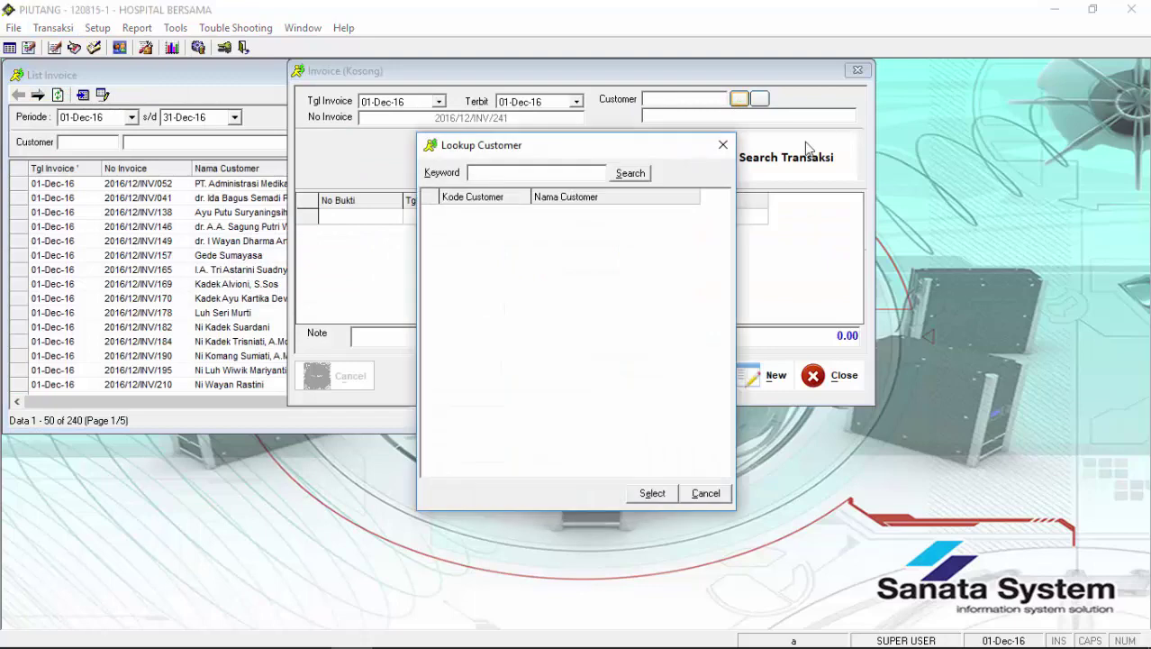
key(Return)
key(Return)
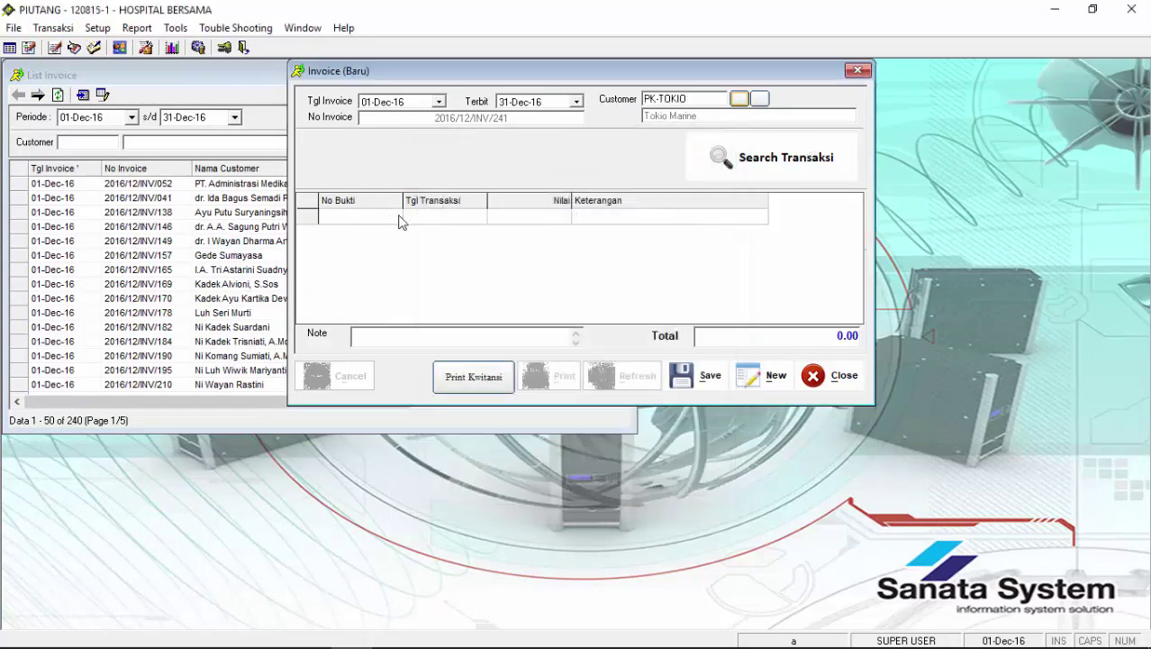
click(744, 155)
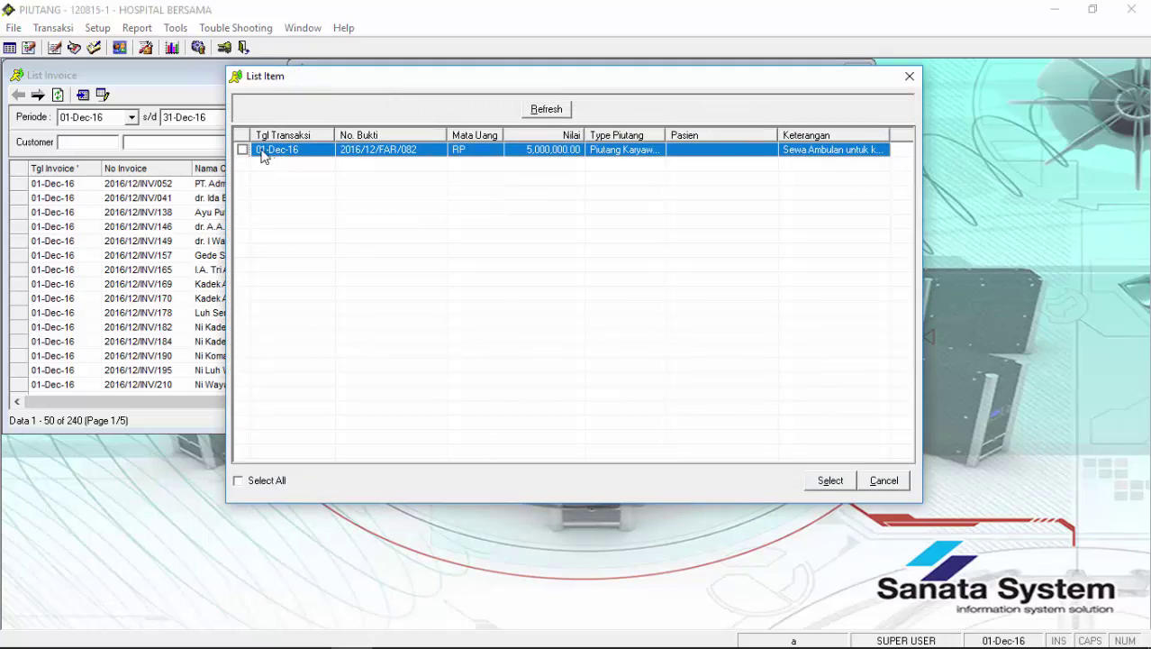
click(242, 149)
click(830, 481)
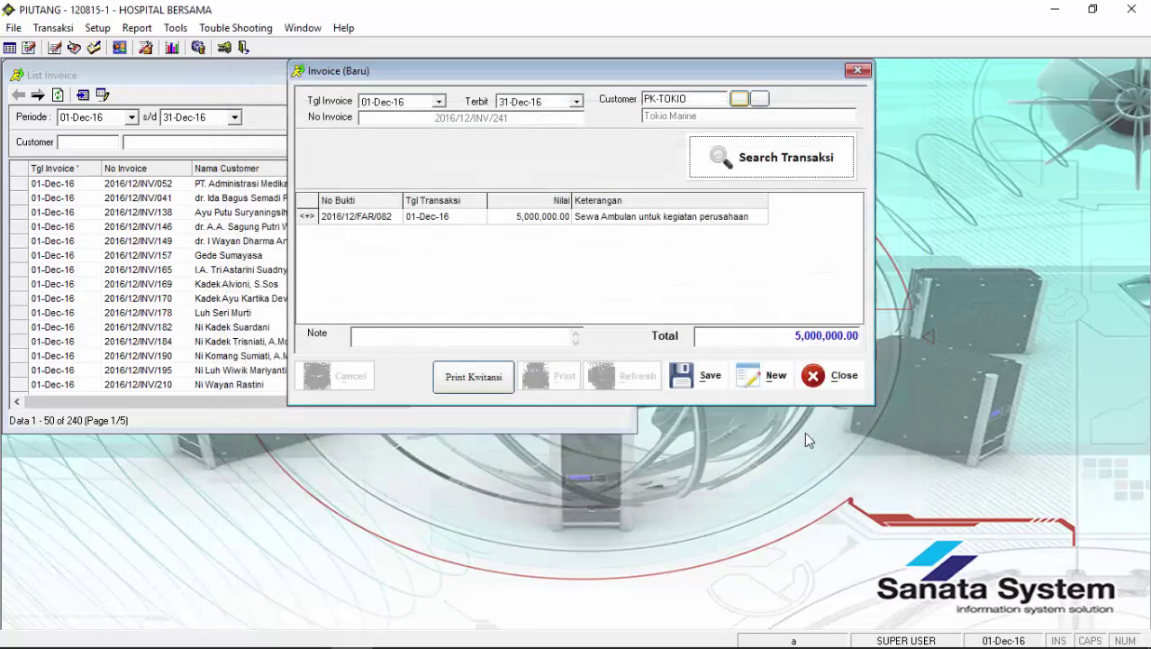
click(706, 384)
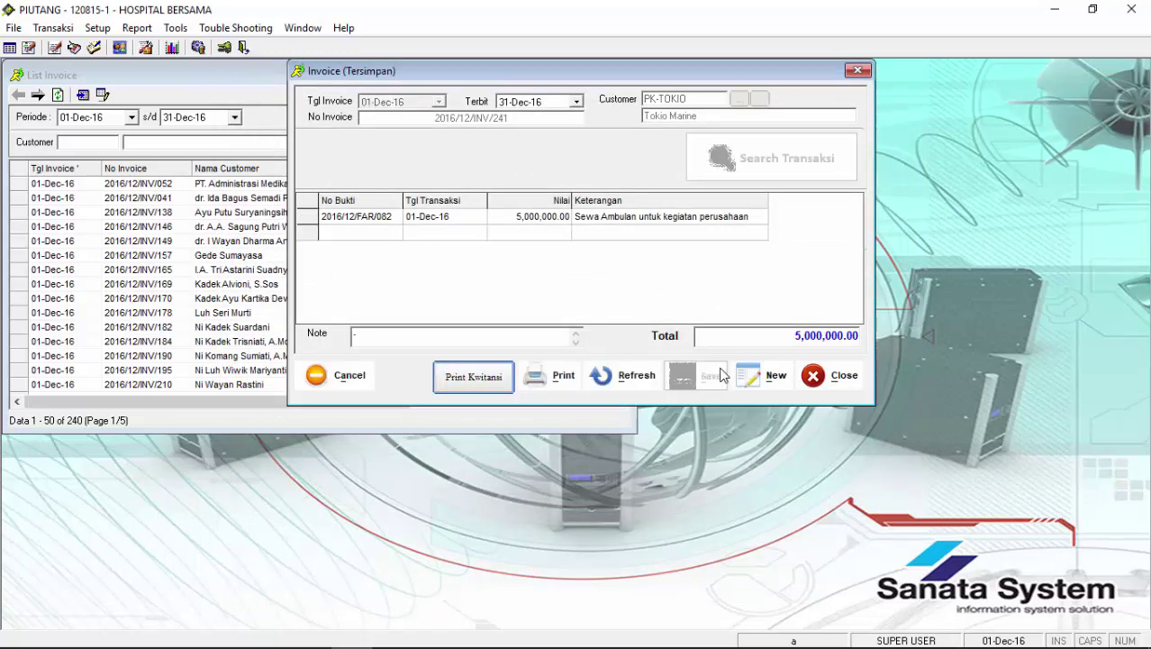
click(854, 379)
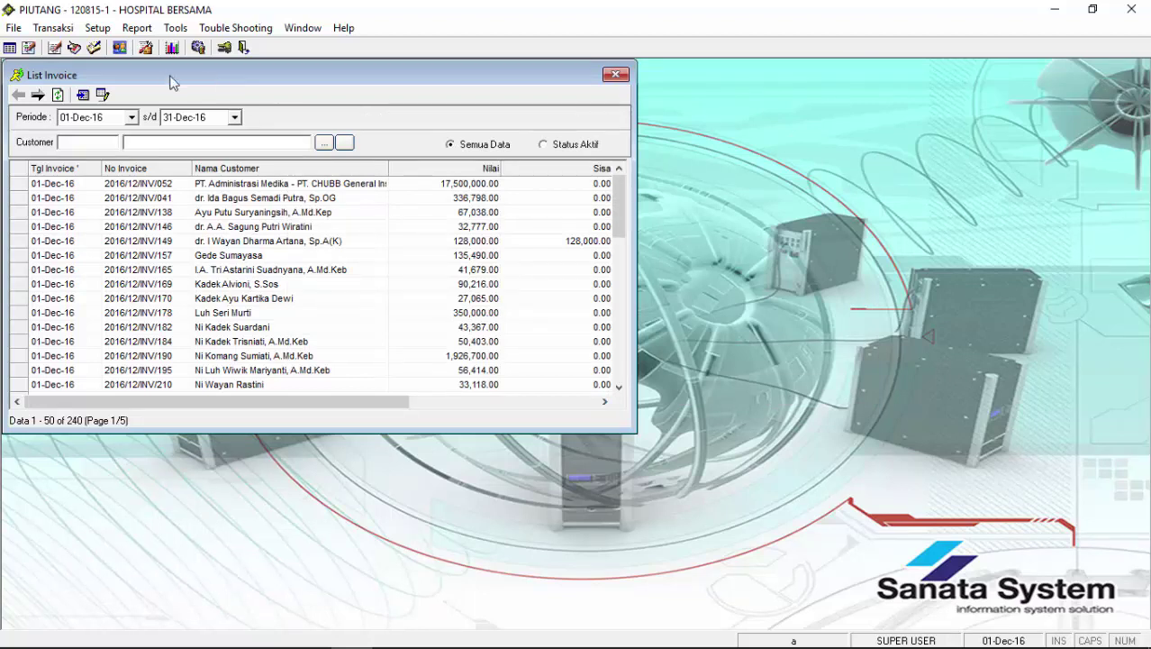
Refresh the invoice list, filter it by customer Tokio Marine, and open the listed invoice to review its mutation history before closing it
click(57, 95)
click(323, 142)
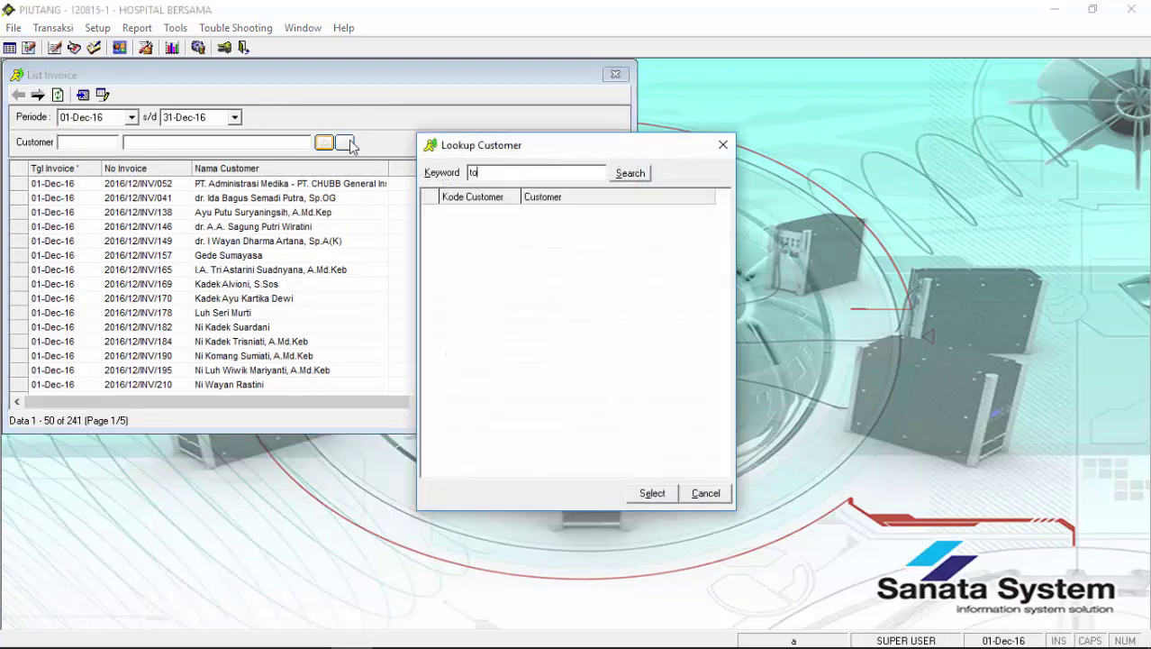
text(toki)
key(Return)
key(Return)
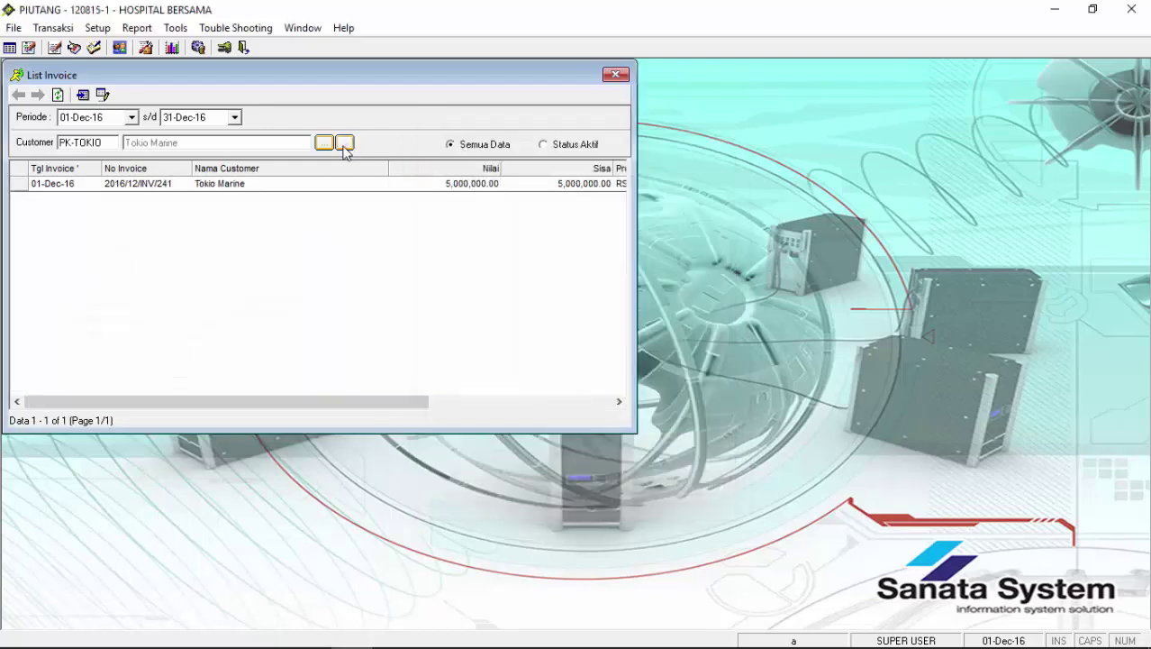
double_click(326, 184)
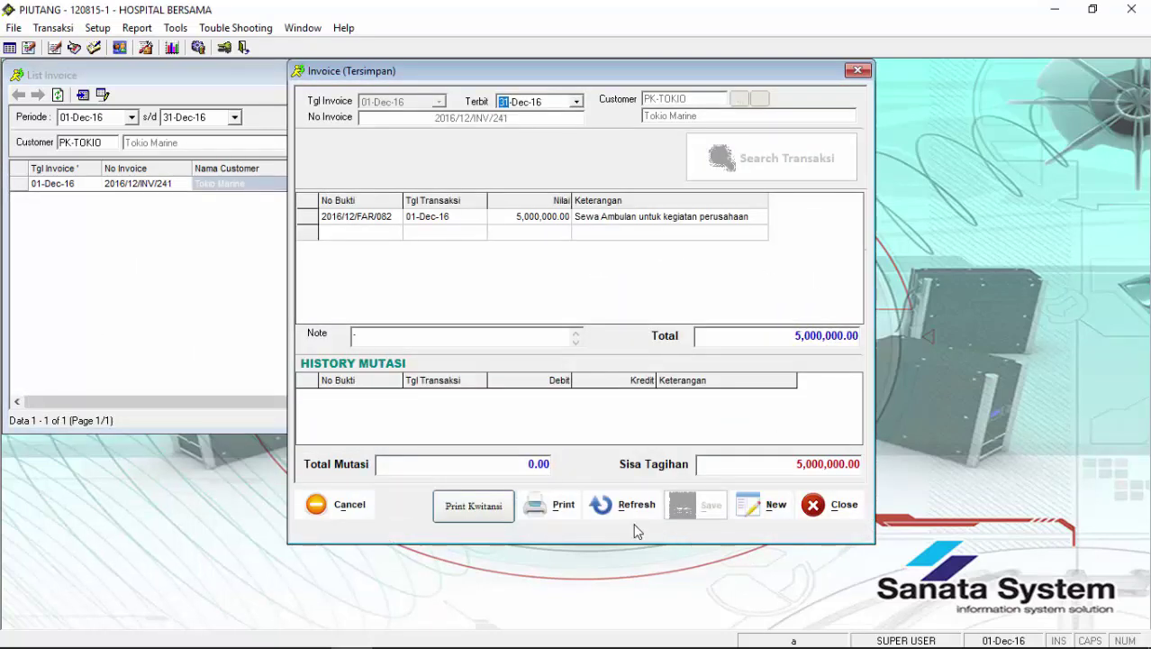
click(806, 515)
click(812, 504)
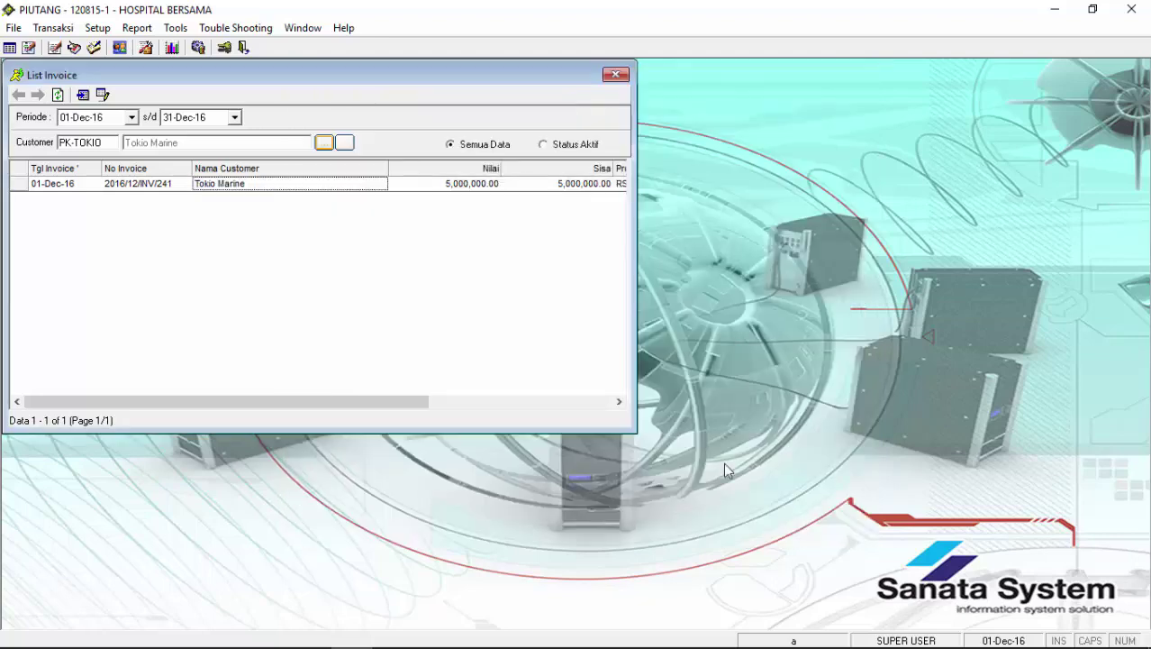
Create a new Nota Debit/Kredit for customer Tokio Marine and add its outstanding 01-Dec-16 invoice
click(70, 31)
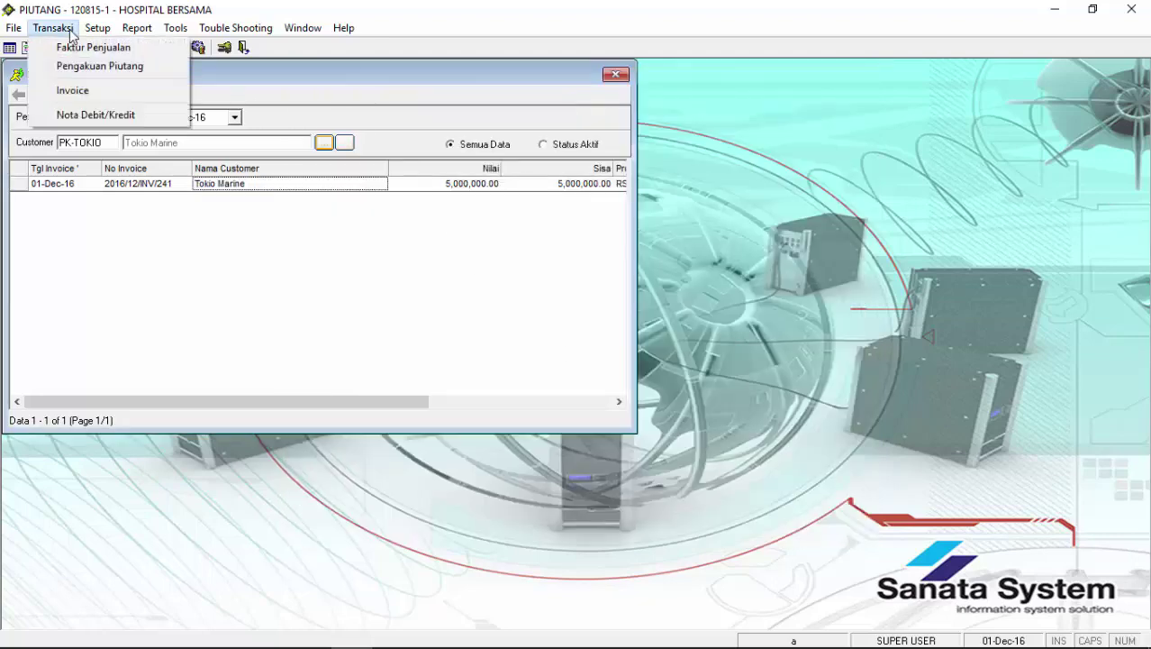
click(113, 114)
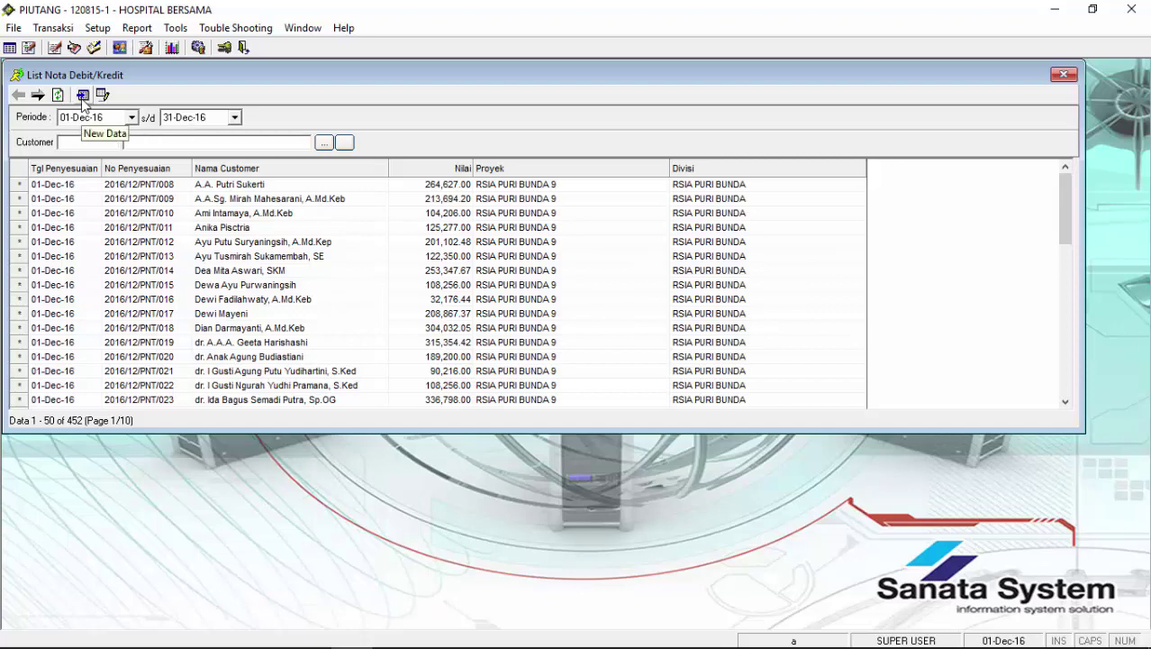
click(82, 98)
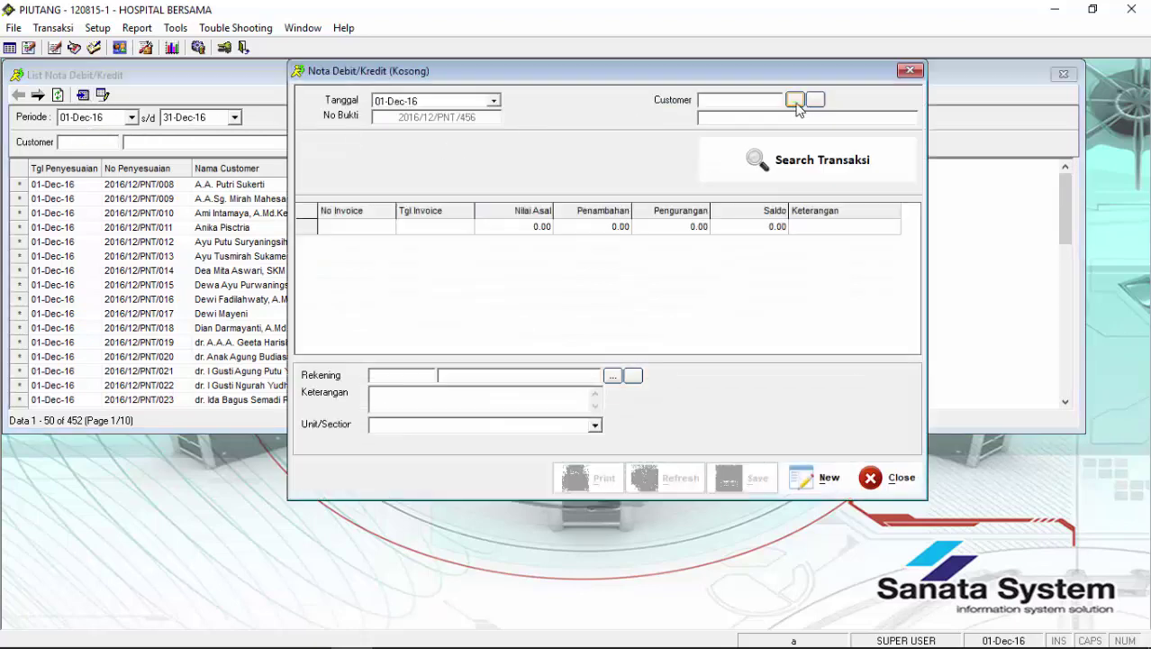
click(795, 100)
text(tokio)
key(Return)
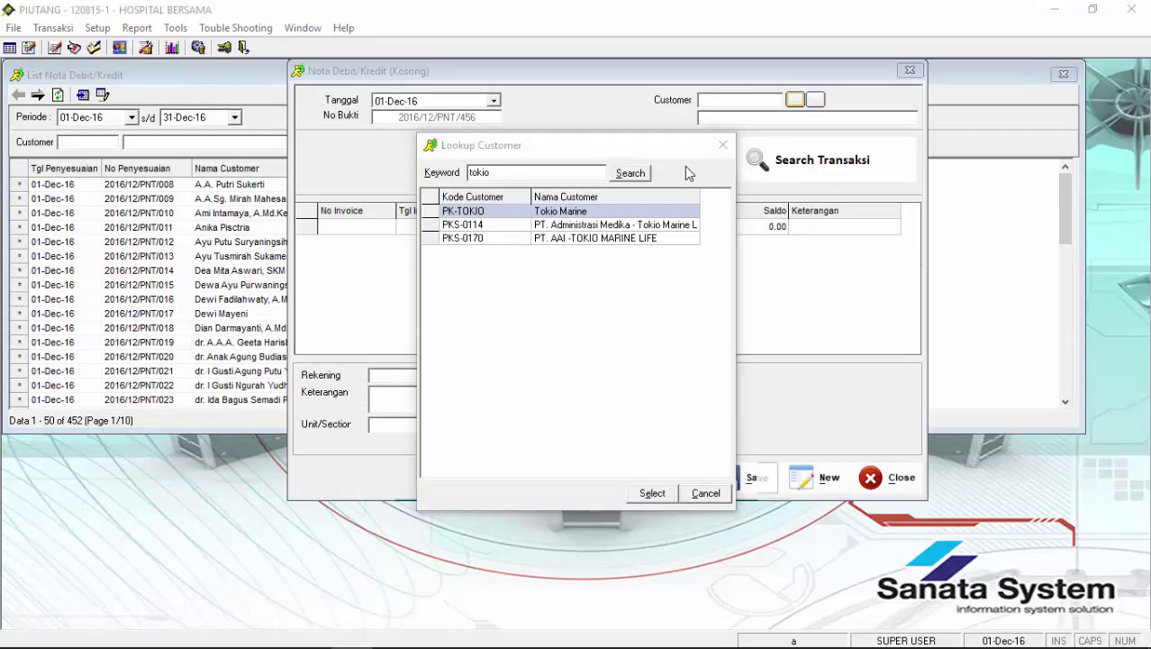
key(Return)
click(781, 163)
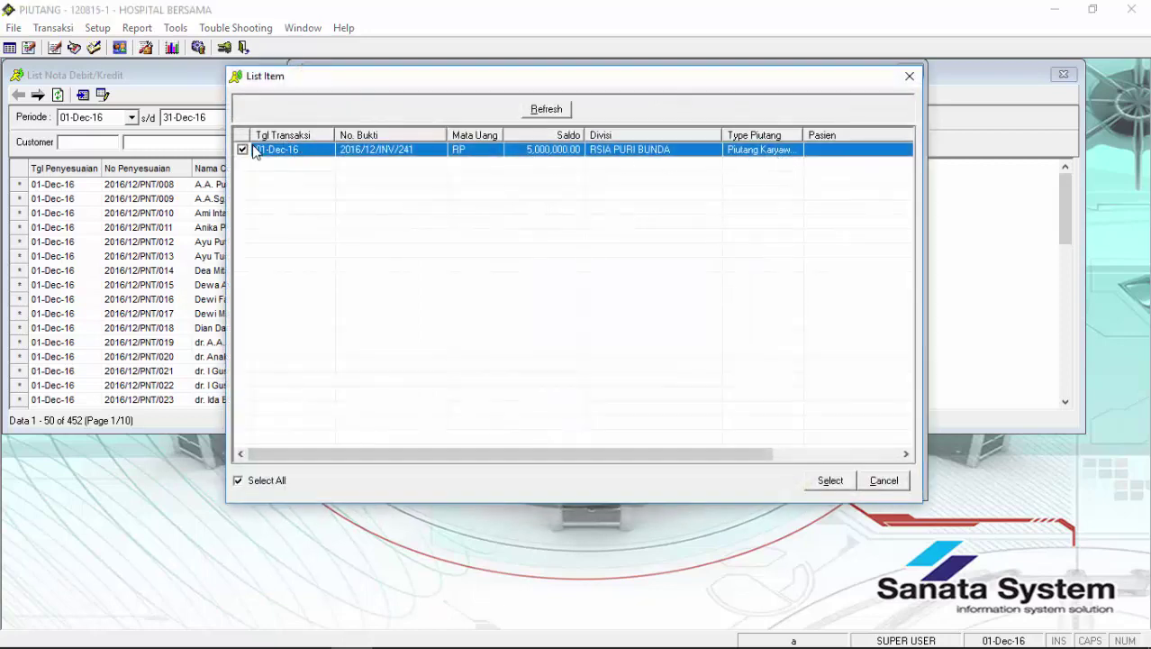
click(831, 480)
Set the Pengurangan amount of the note's ambulance rental item to 50,000 and close the item details
double_click(659, 232)
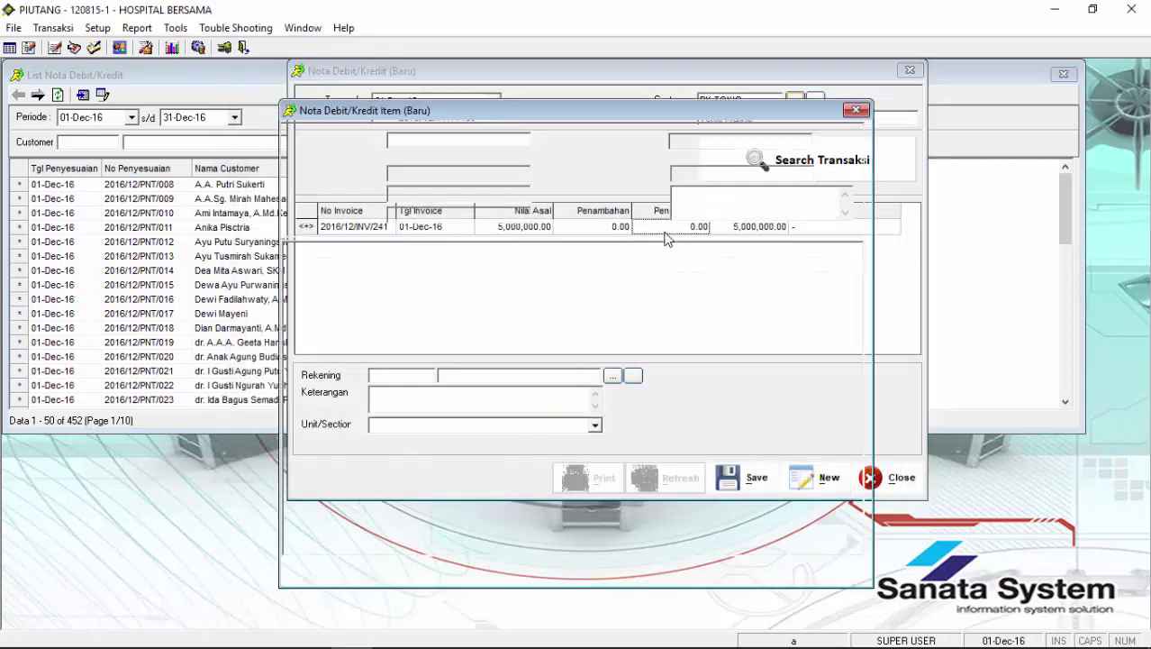
click(637, 267)
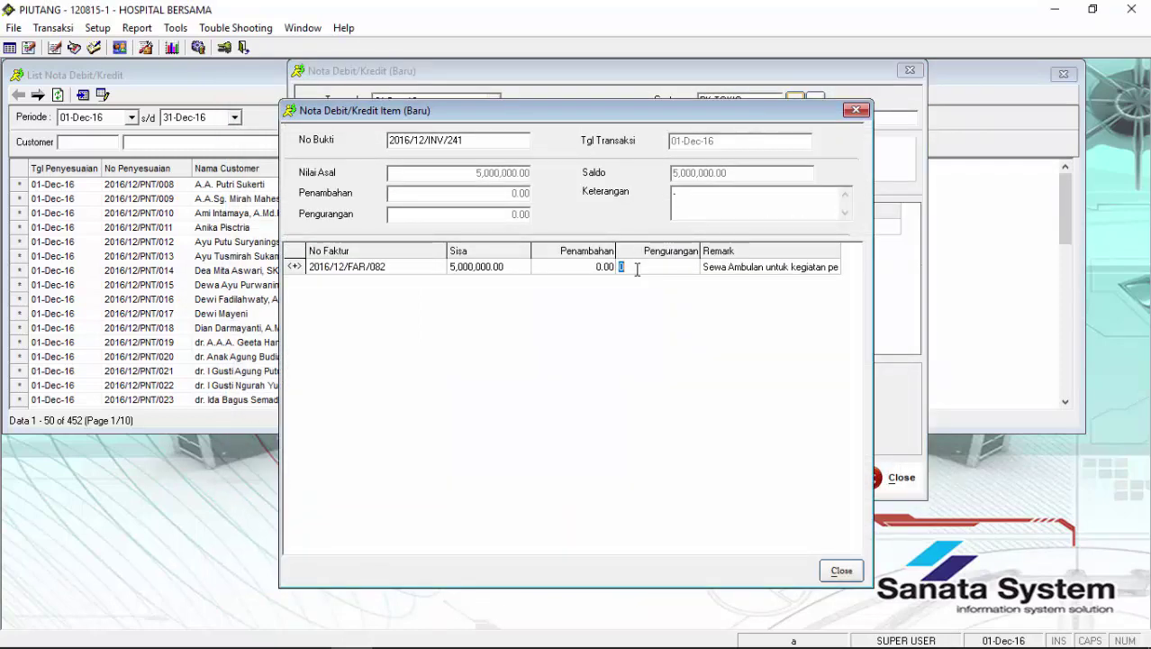
text(50000)
key(Tab)
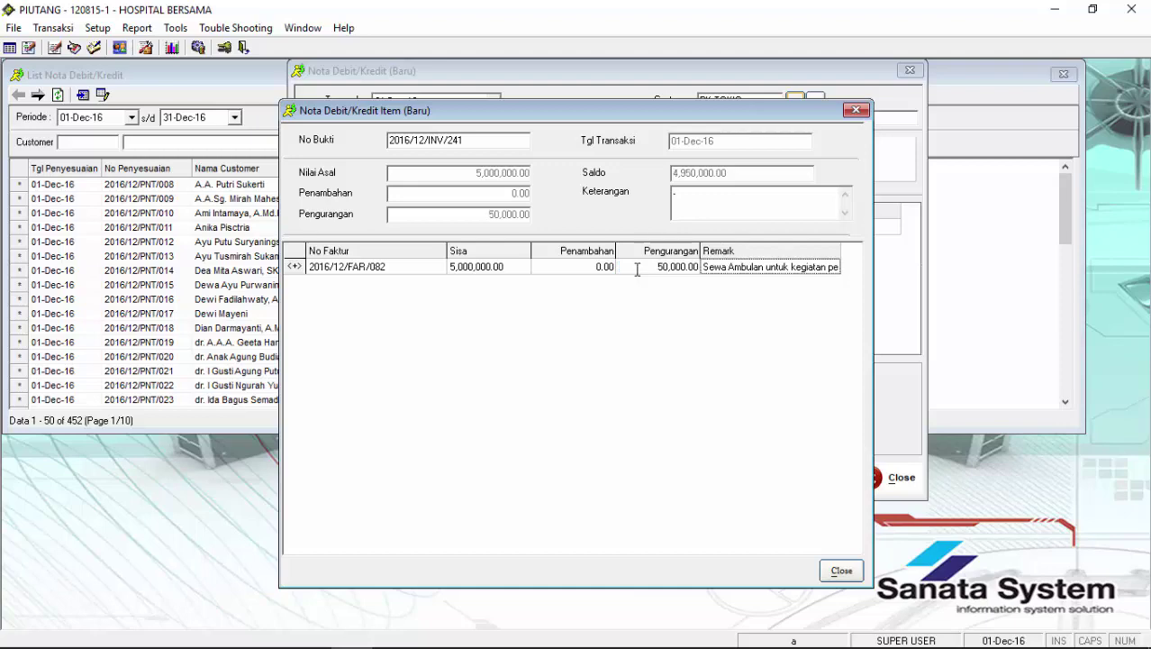
click(842, 572)
Assign account 4010501 Diskon Penjualan to the note and enter the description "Diskon sewa ambulan"
click(613, 374)
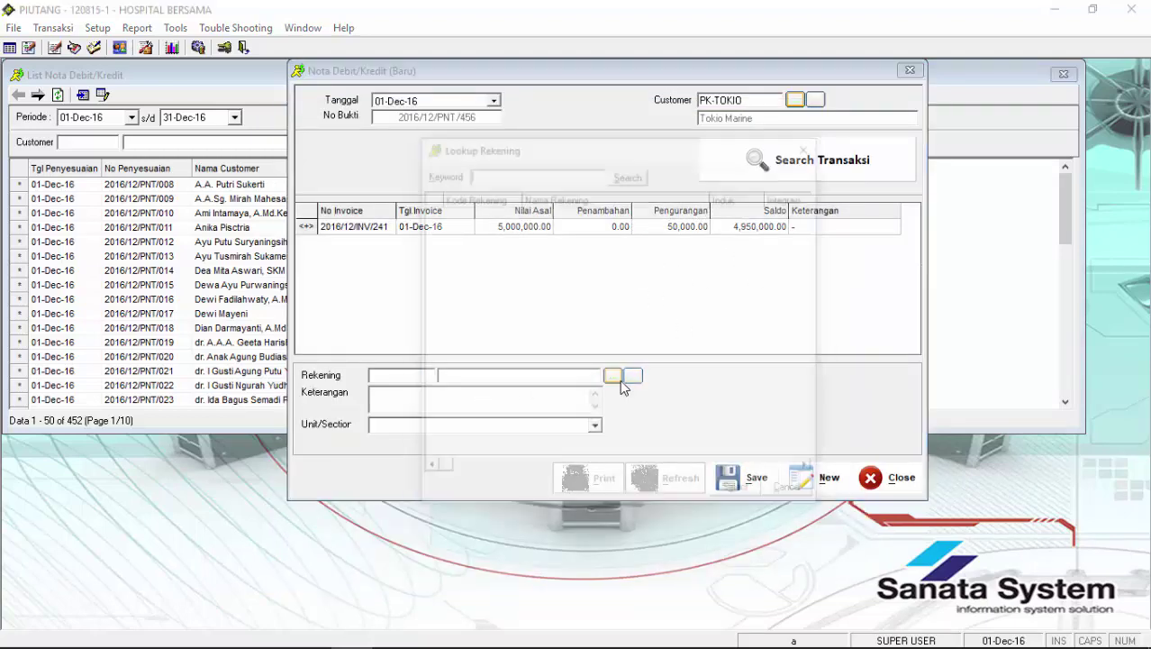
text(diskon)
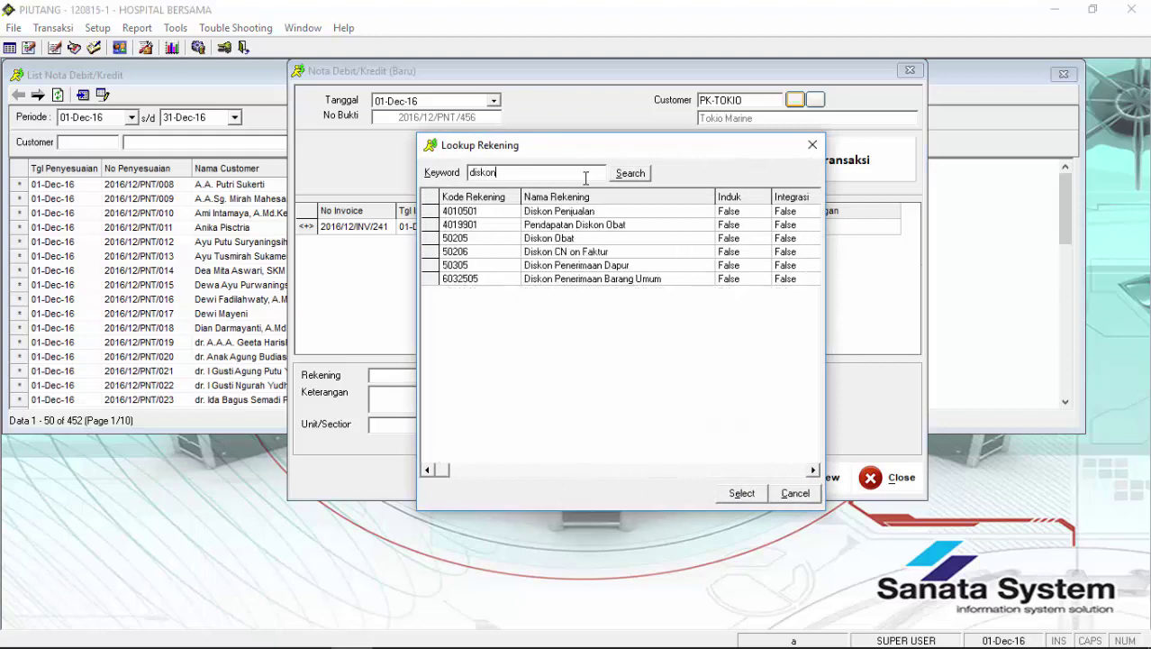
key(Down)
key(Down)
key(Down)
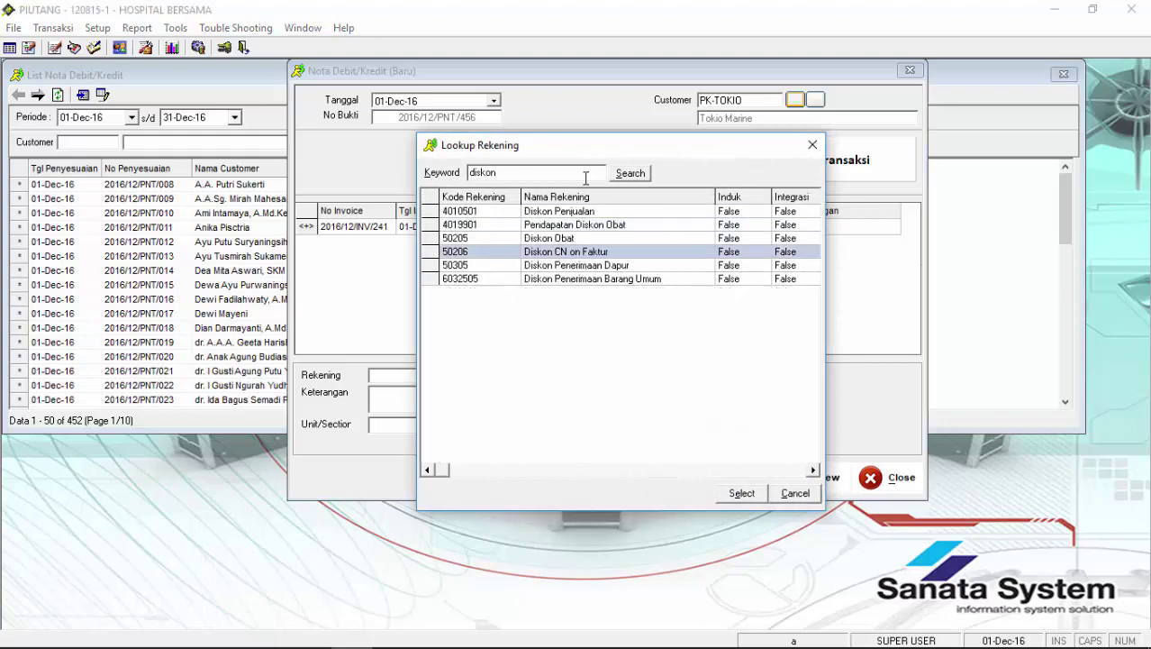
key(Up)
key(Up)
key(Up)
key(Return)
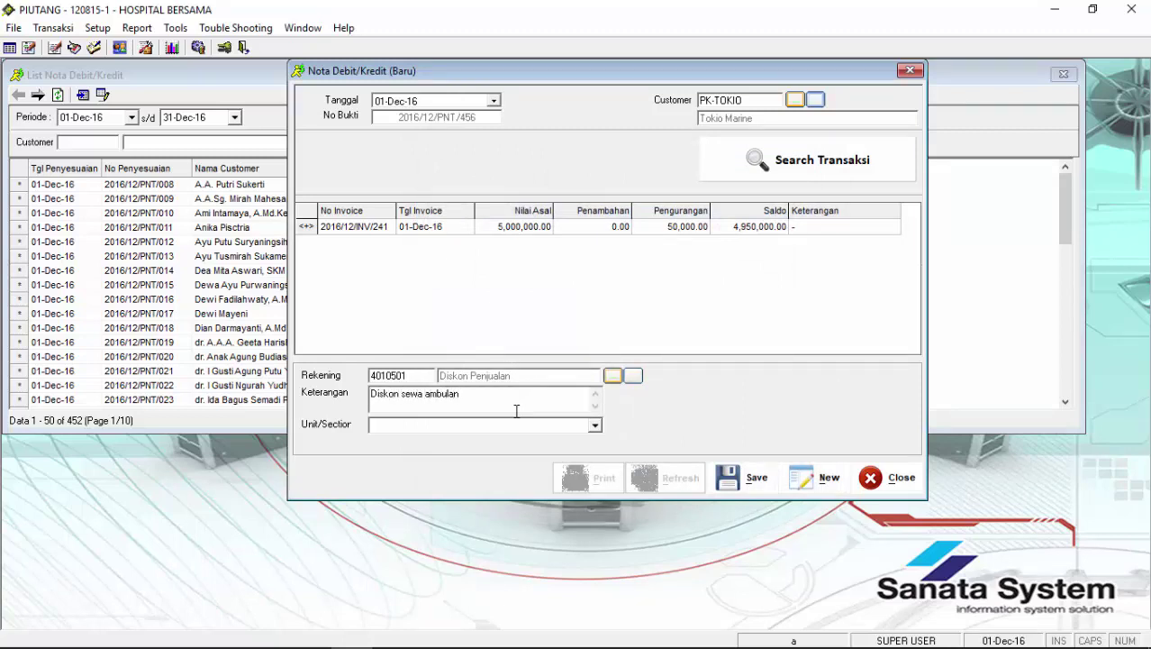
Set the note's unit/section to CORPORATE, then save and close the note
click(538, 428)
click(486, 438)
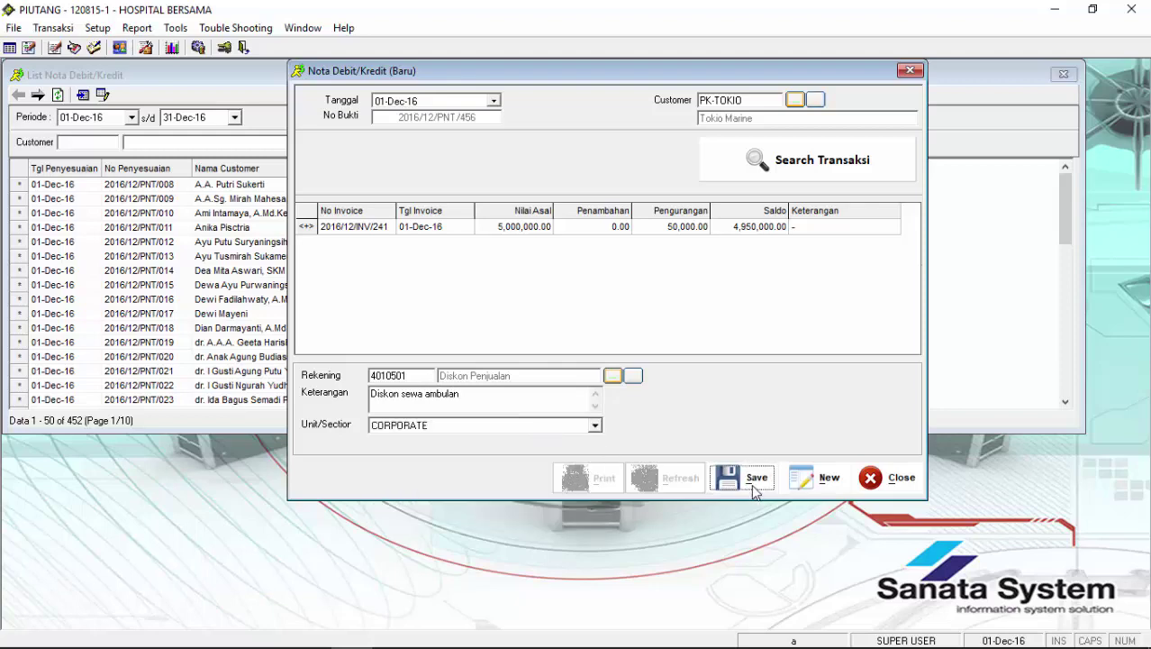
click(744, 477)
click(897, 479)
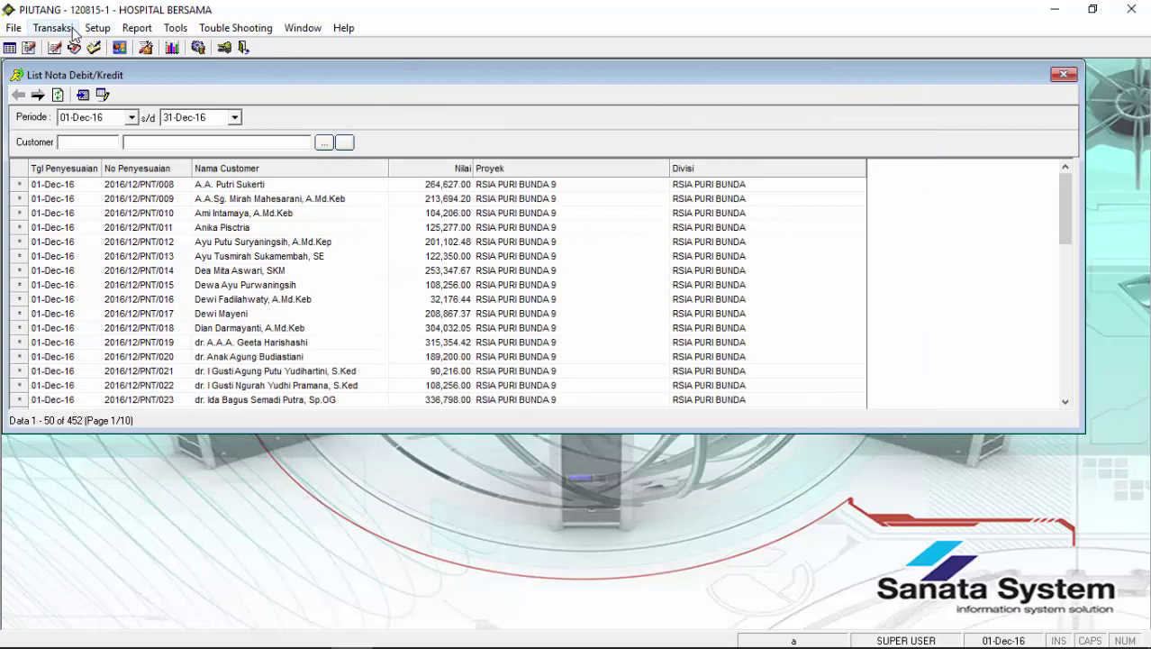
Preview the Laporan Kartu Piutang for Tokio Marine from 01-Dec-16 to 31-Dec-16, check the discount entry, and close the preview
click(132, 36)
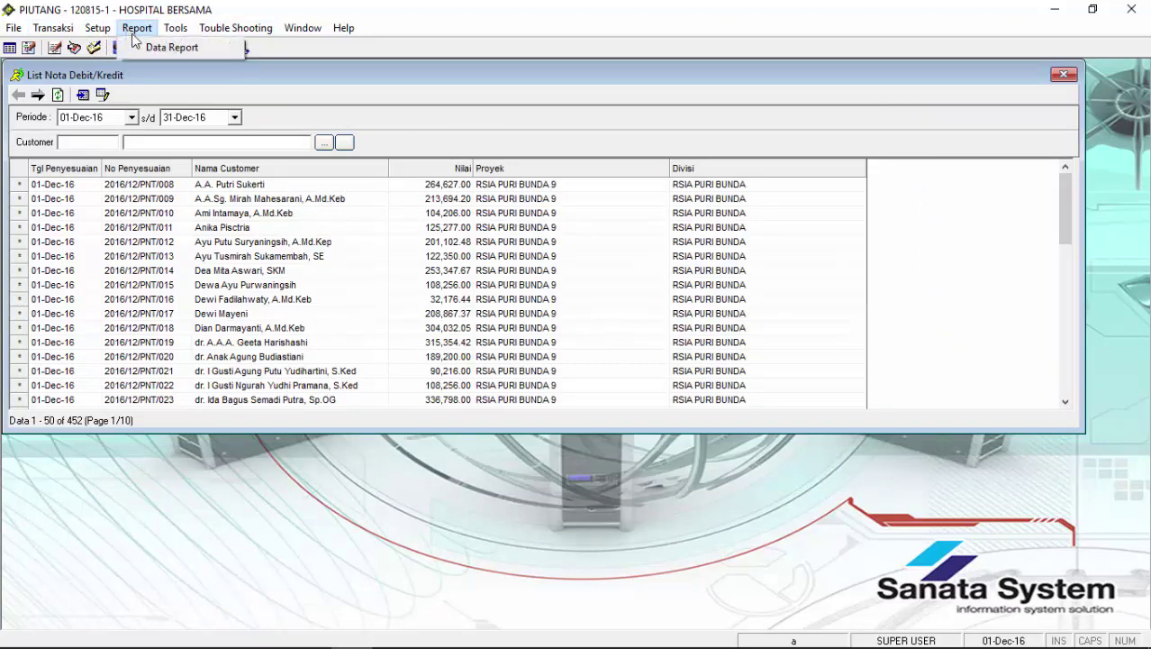
click(171, 47)
click(463, 202)
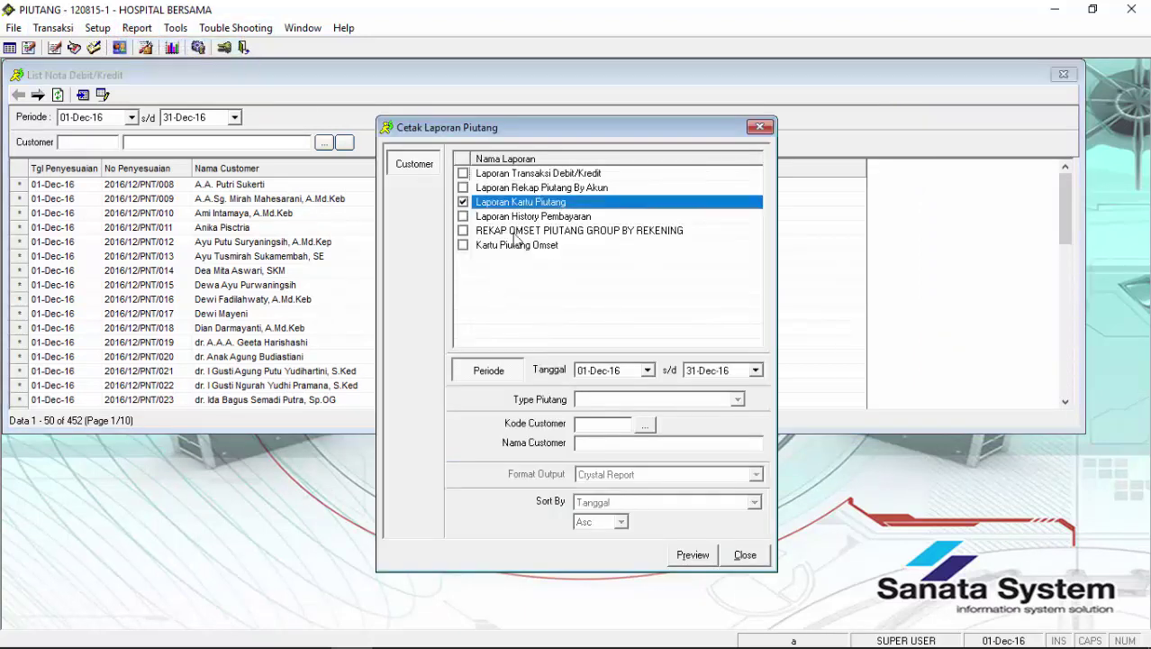
click(645, 424)
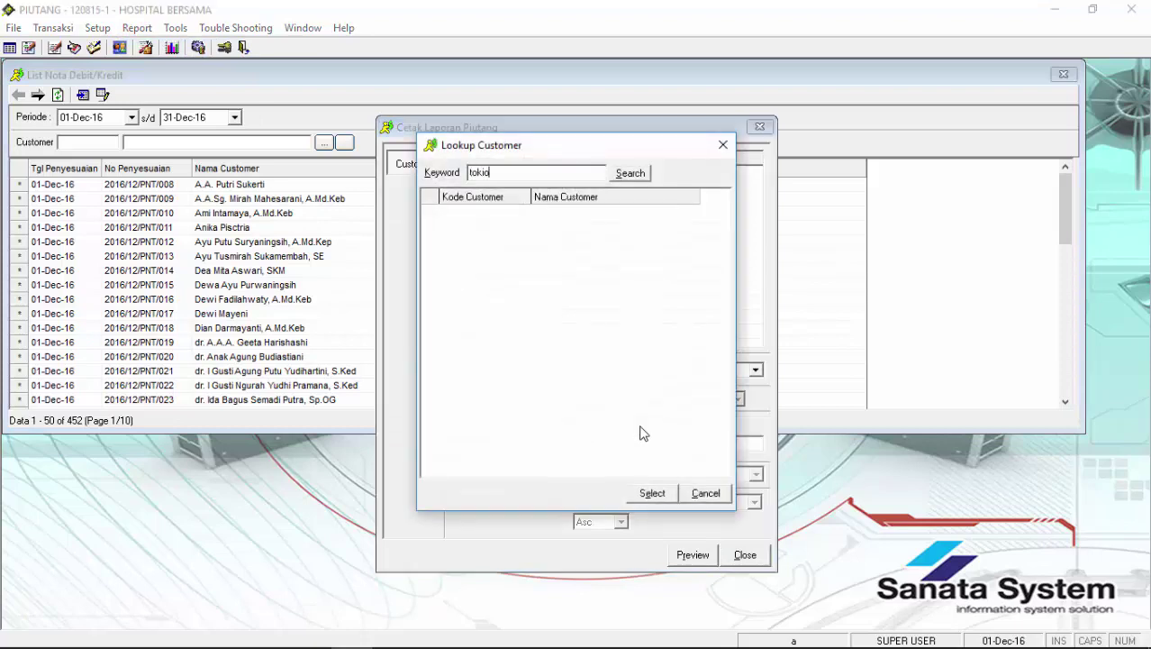
text(tokio)
key(Return)
key(Return)
click(690, 555)
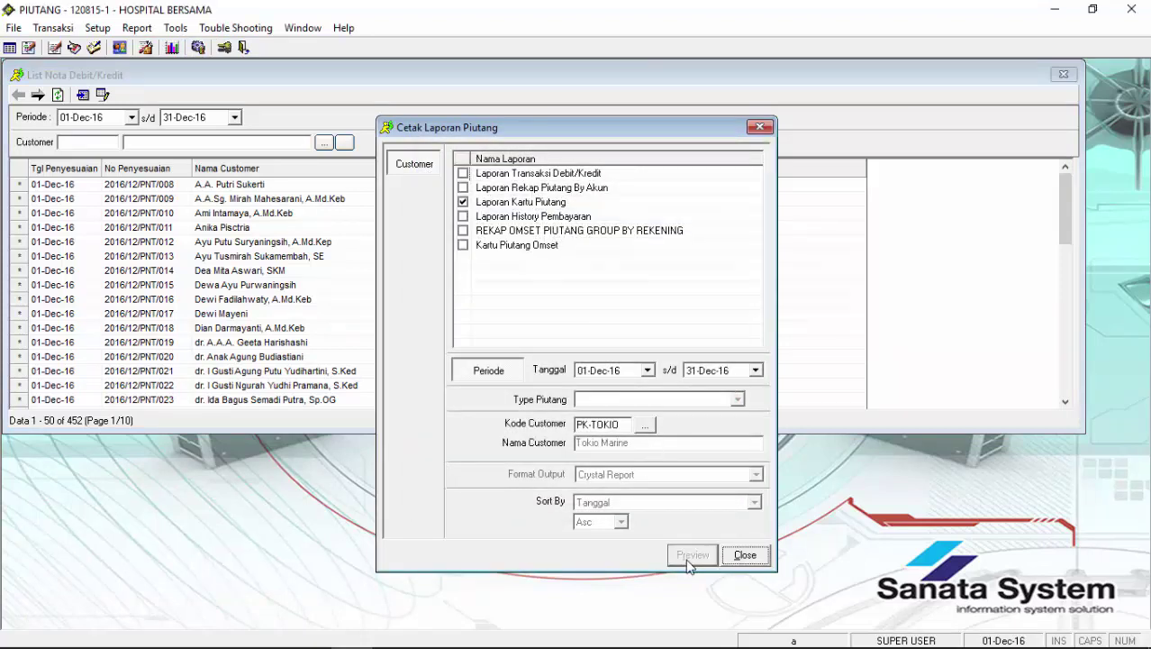
click(482, 326)
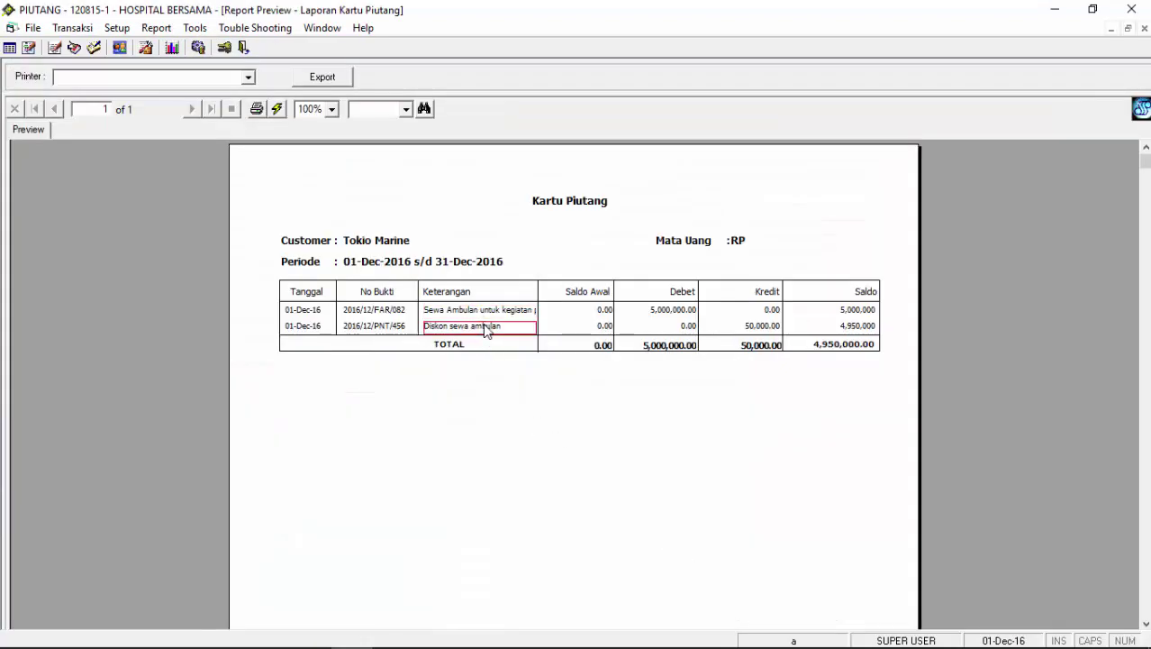
click(1144, 28)
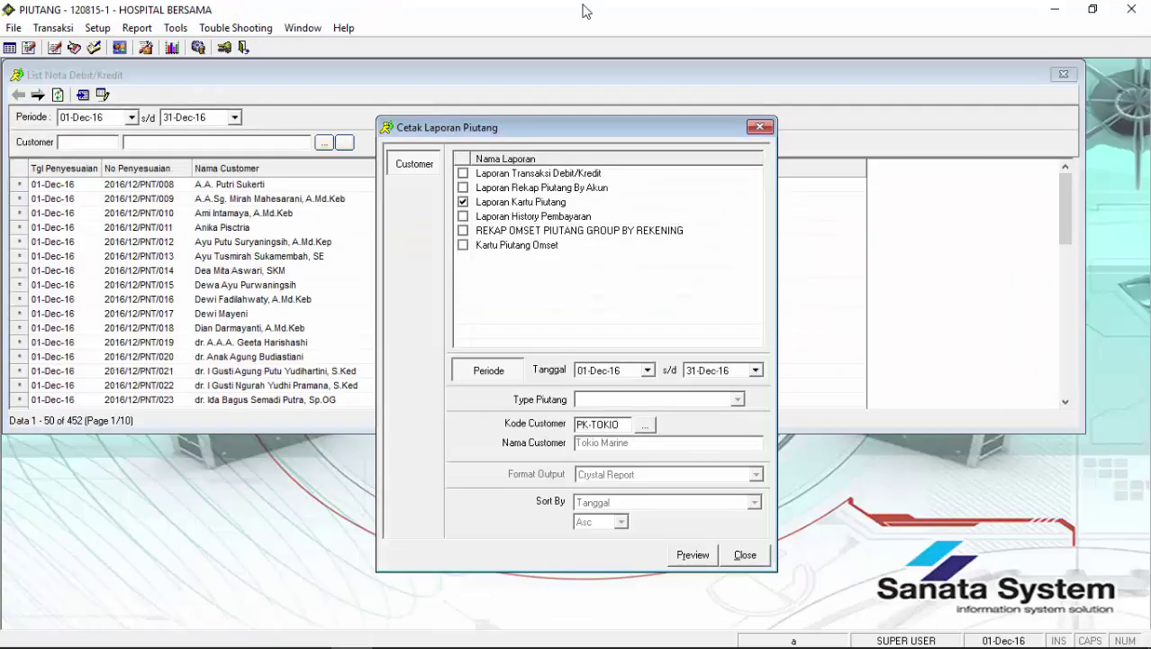
Examine the Umur Piutang receivables aging for all customers and for Tokio Marine alone, then close it
click(176, 28)
click(257, 136)
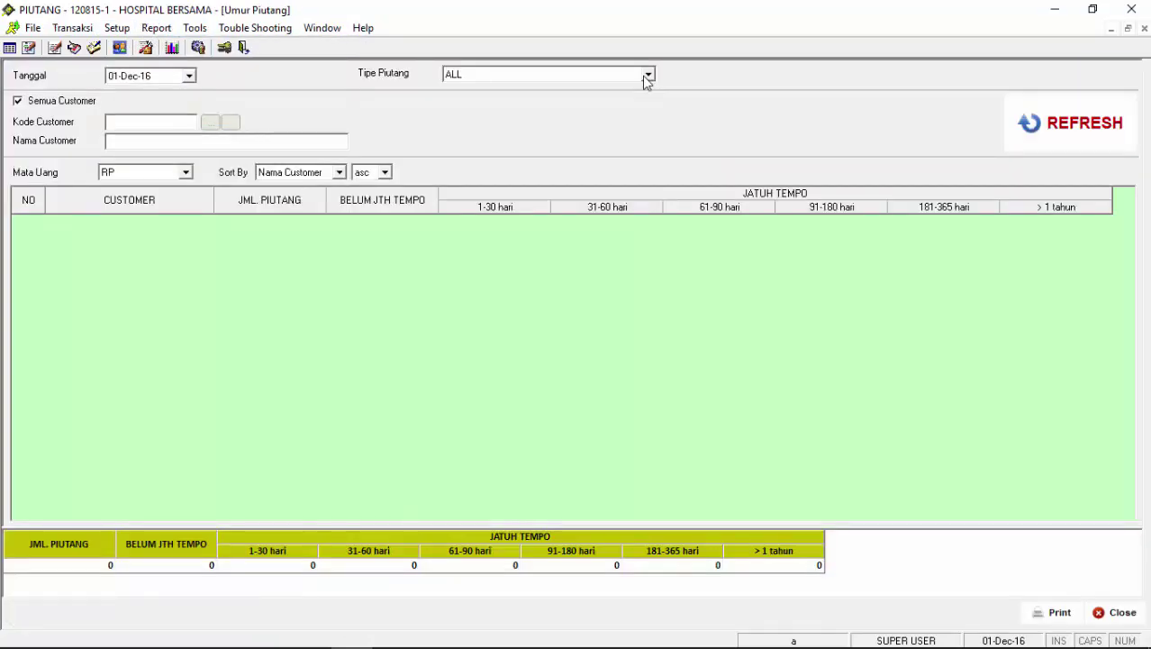
click(1081, 139)
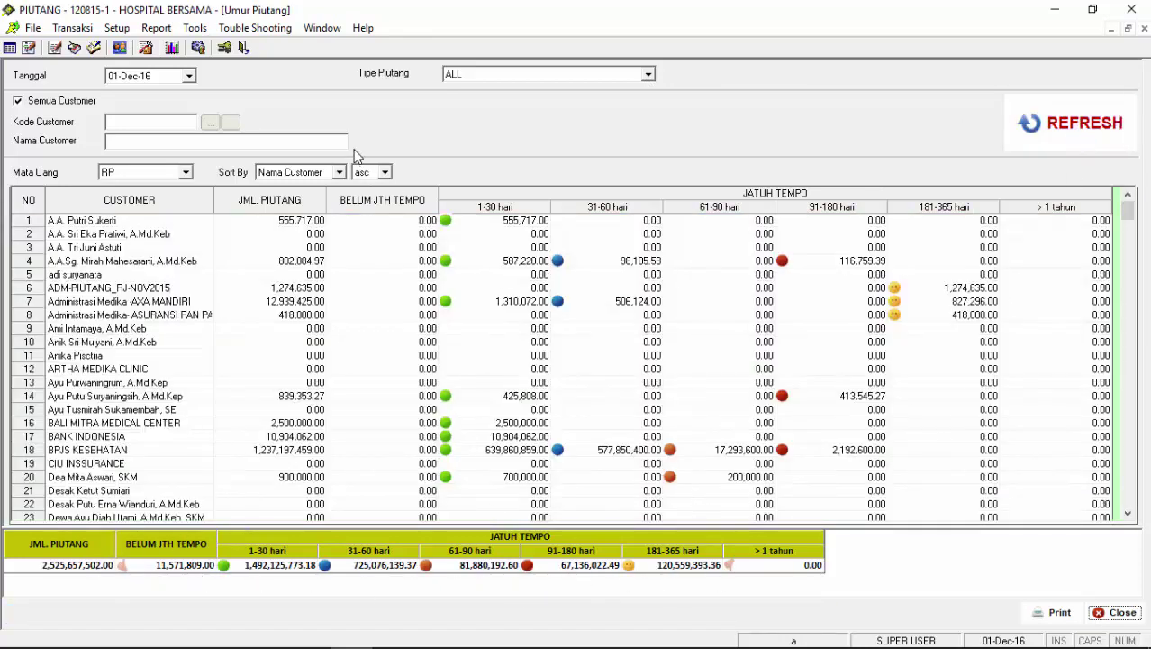
click(81, 101)
click(210, 122)
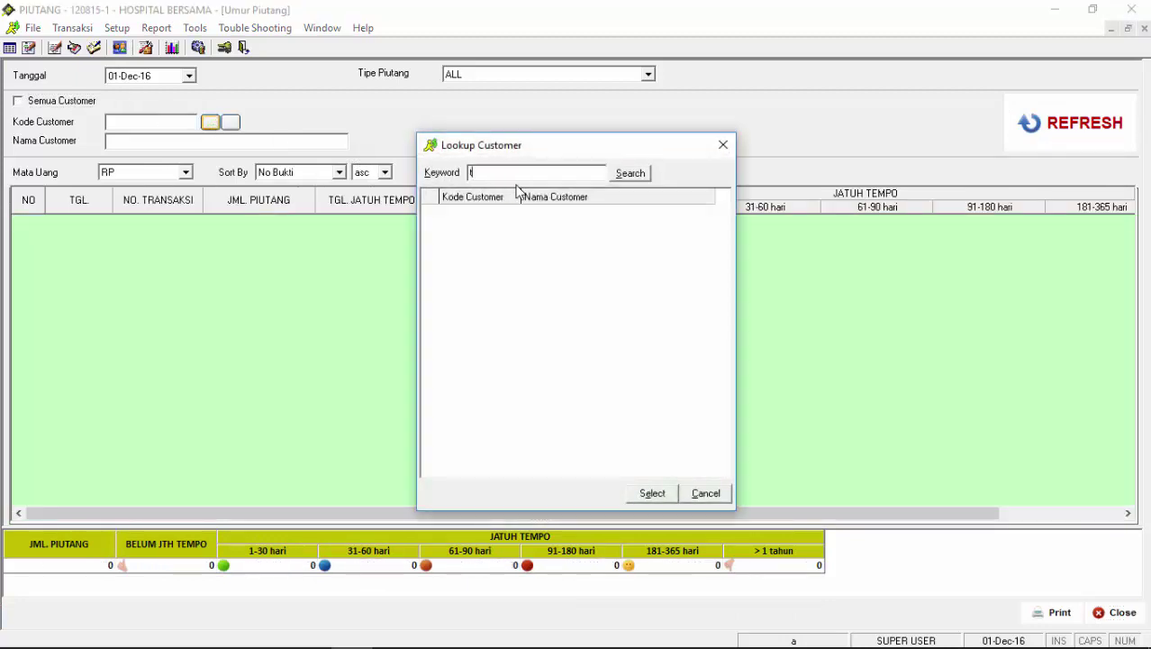
key(Return)
key(Return)
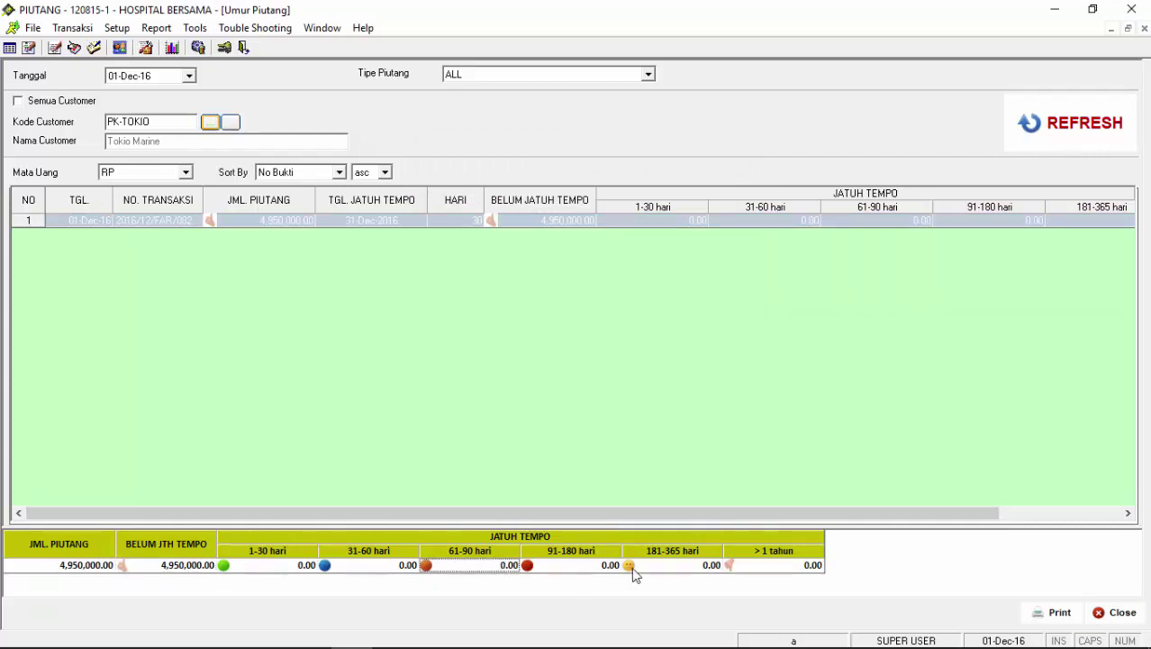
click(1115, 613)
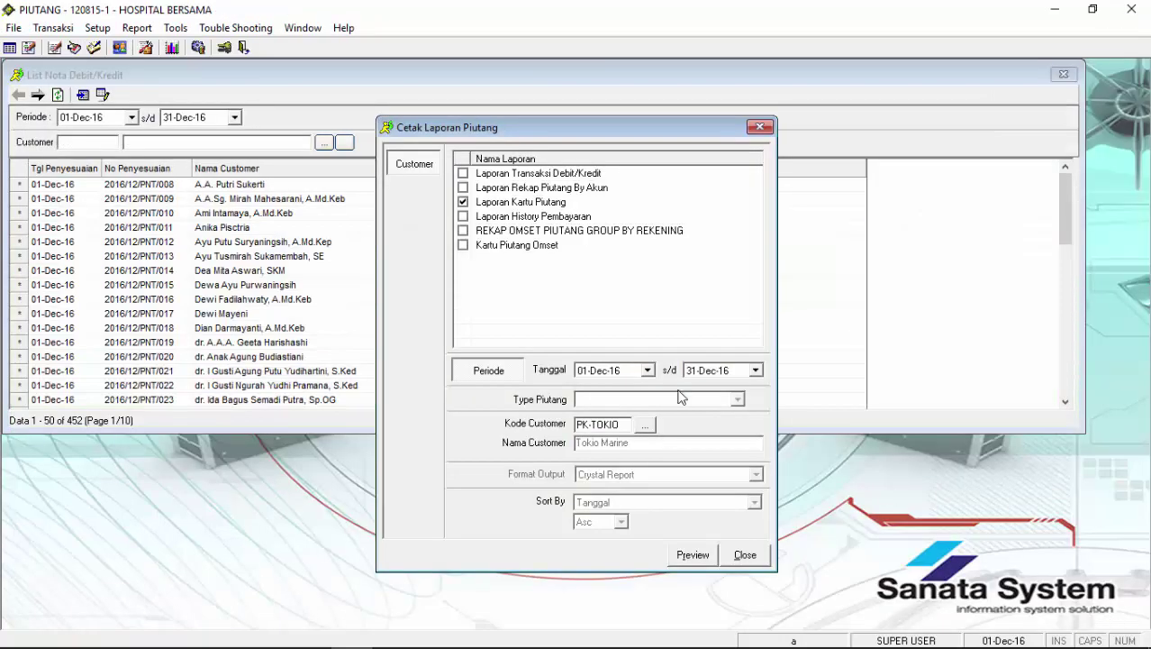
Post both Tokio Marine transactions of 01-Dec-16 to the general ledger, validating with the user name and password, and close the posting window
click(173, 29)
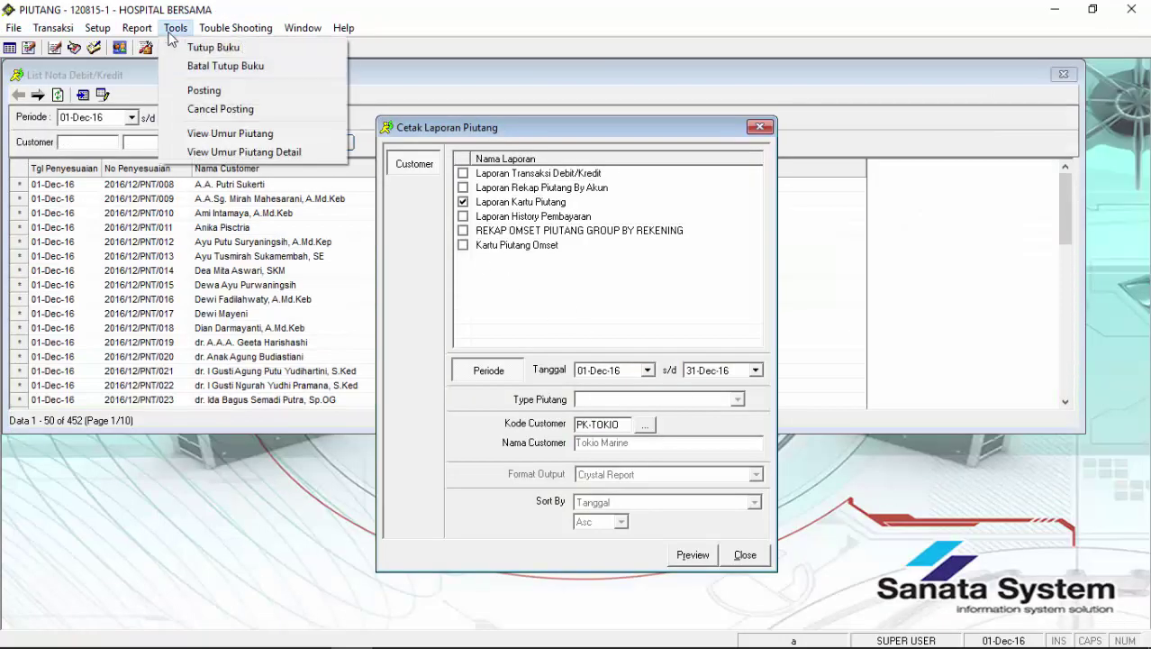
click(218, 90)
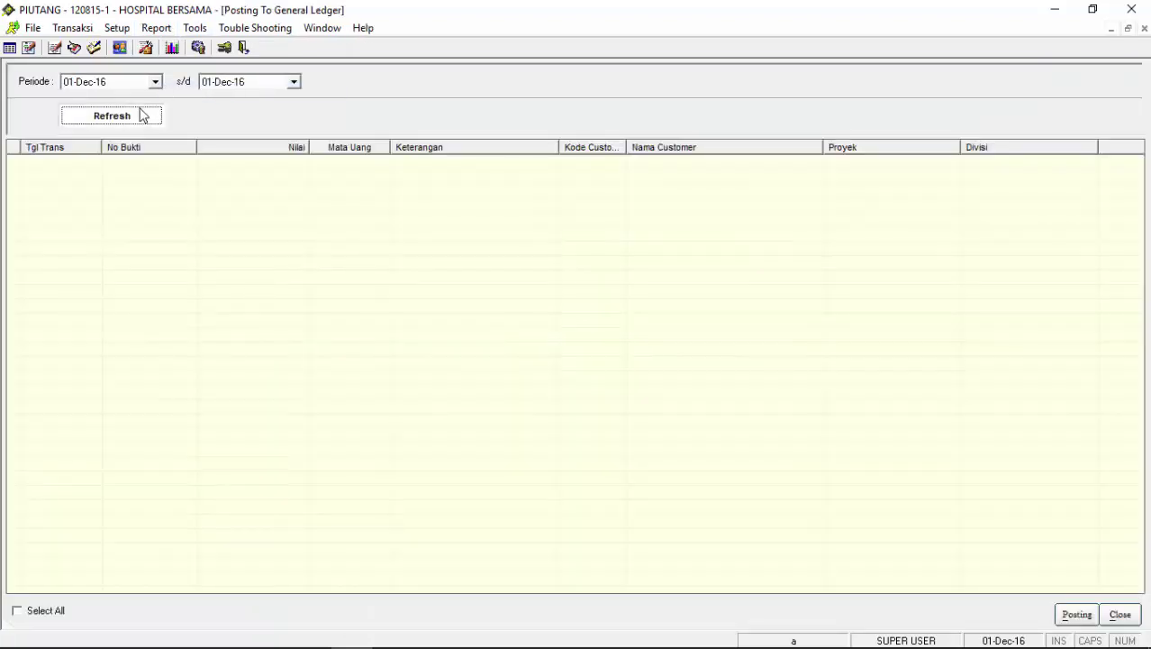
click(140, 115)
click(15, 164)
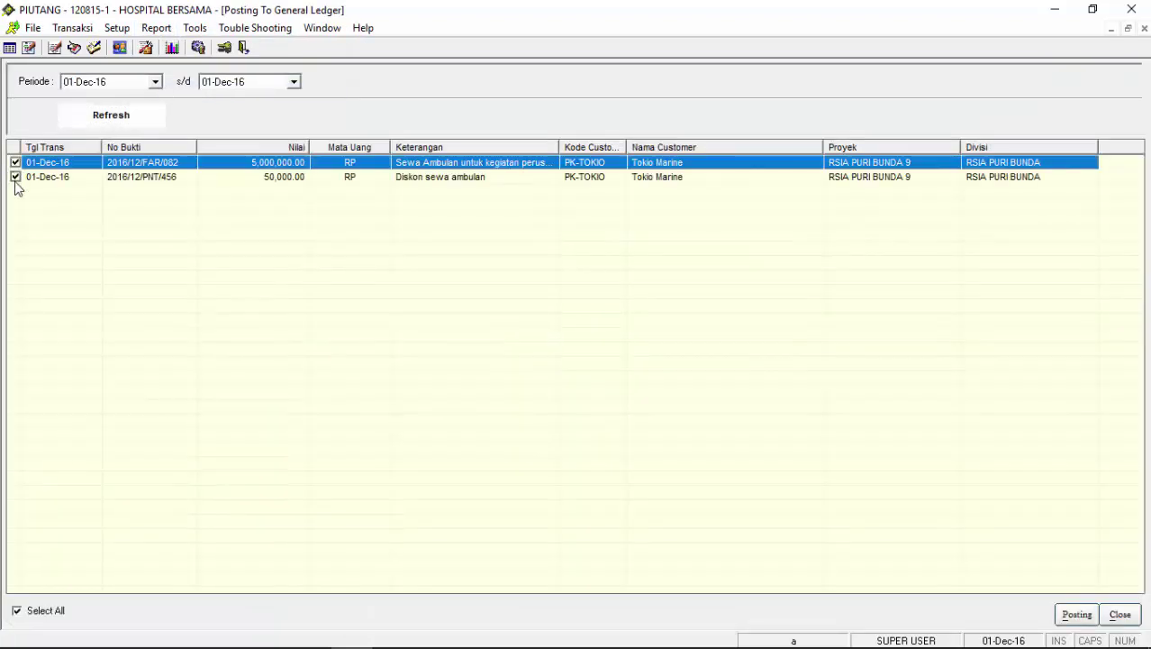
click(1075, 618)
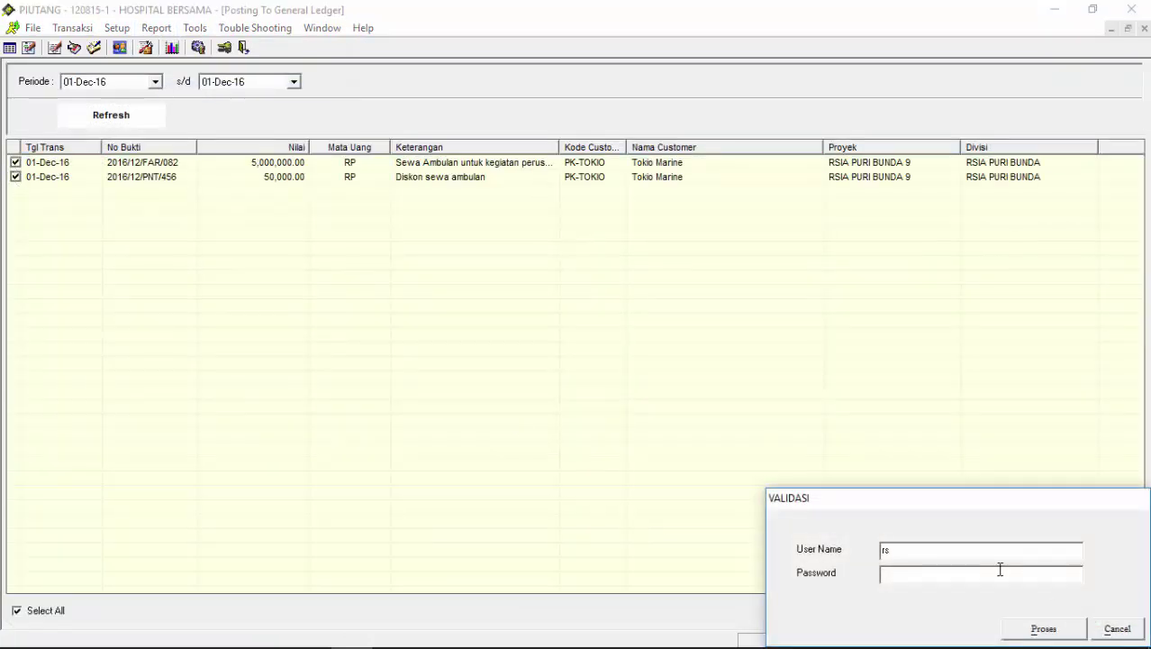
key(Return)
key(Return)
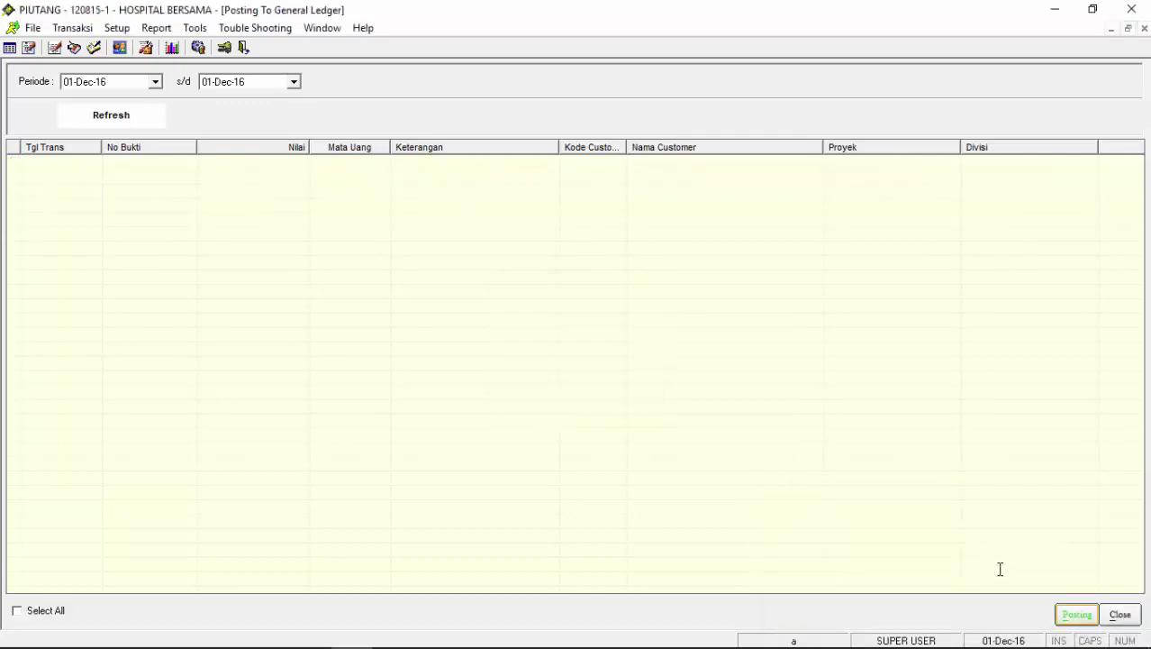
click(1120, 614)
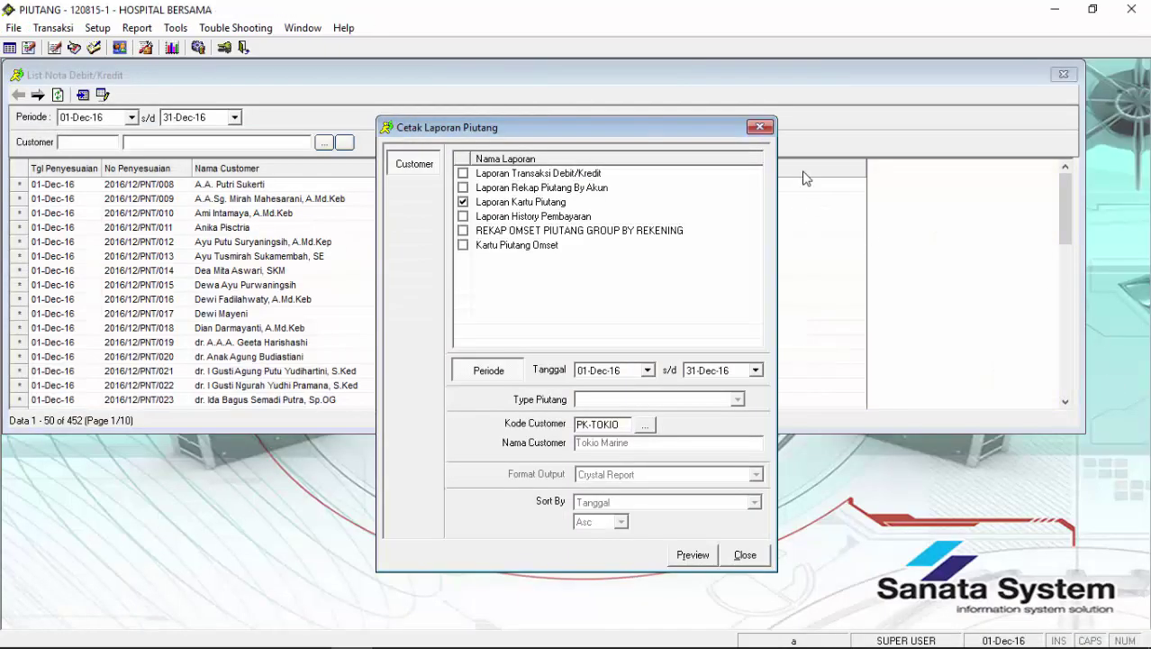
Close the receivables report dialog and the debit/credit note list, then exit PIUTANG
click(758, 125)
click(1063, 74)
click(620, 73)
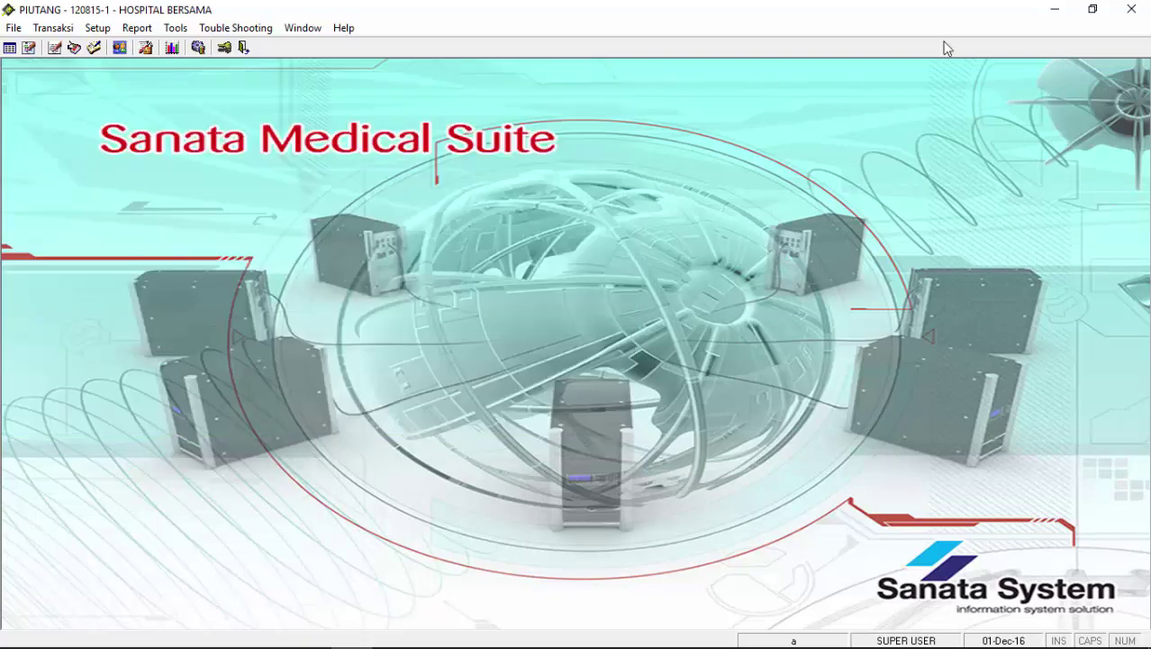
click(1132, 13)
click(53, 28)
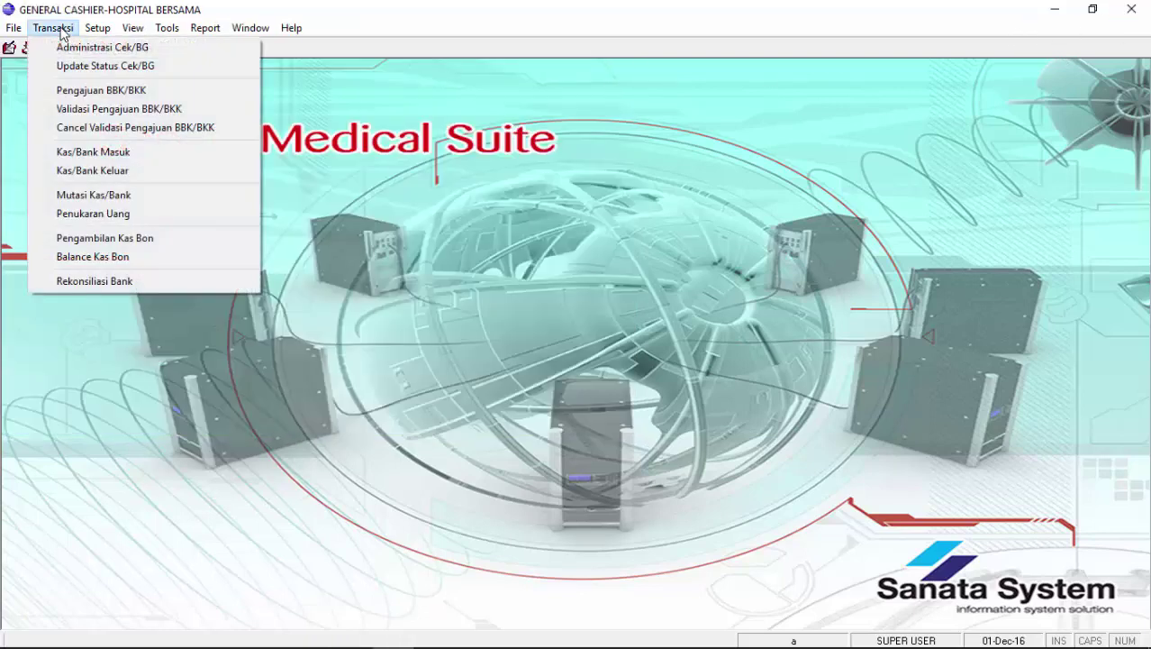
click(105, 153)
click(82, 95)
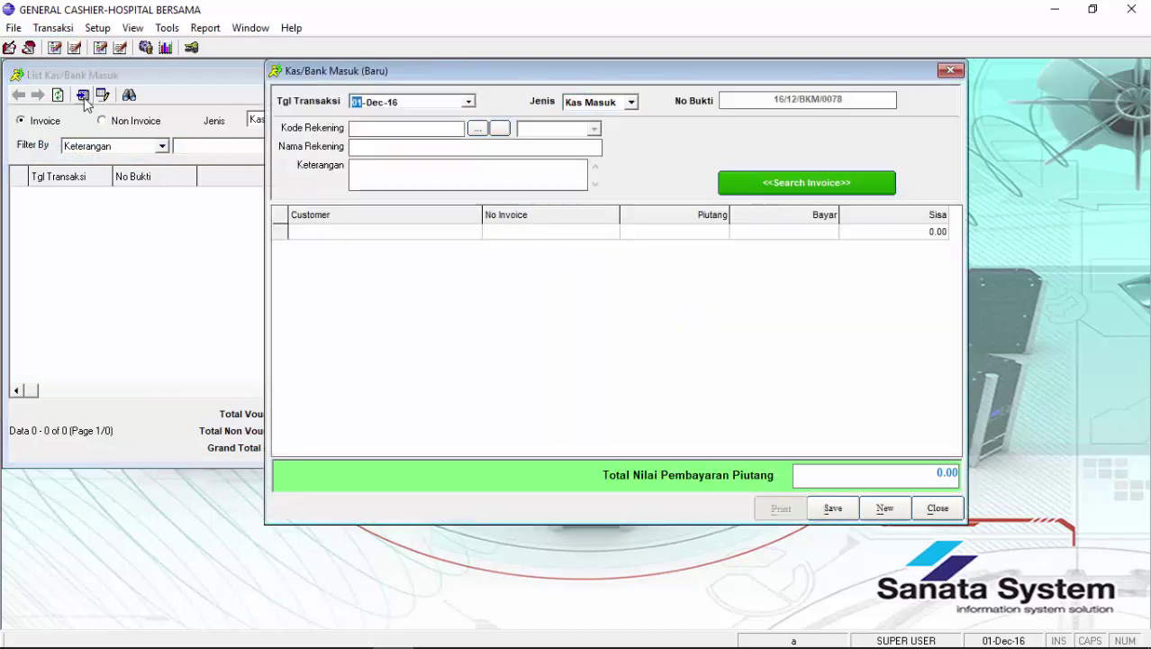
click(478, 128)
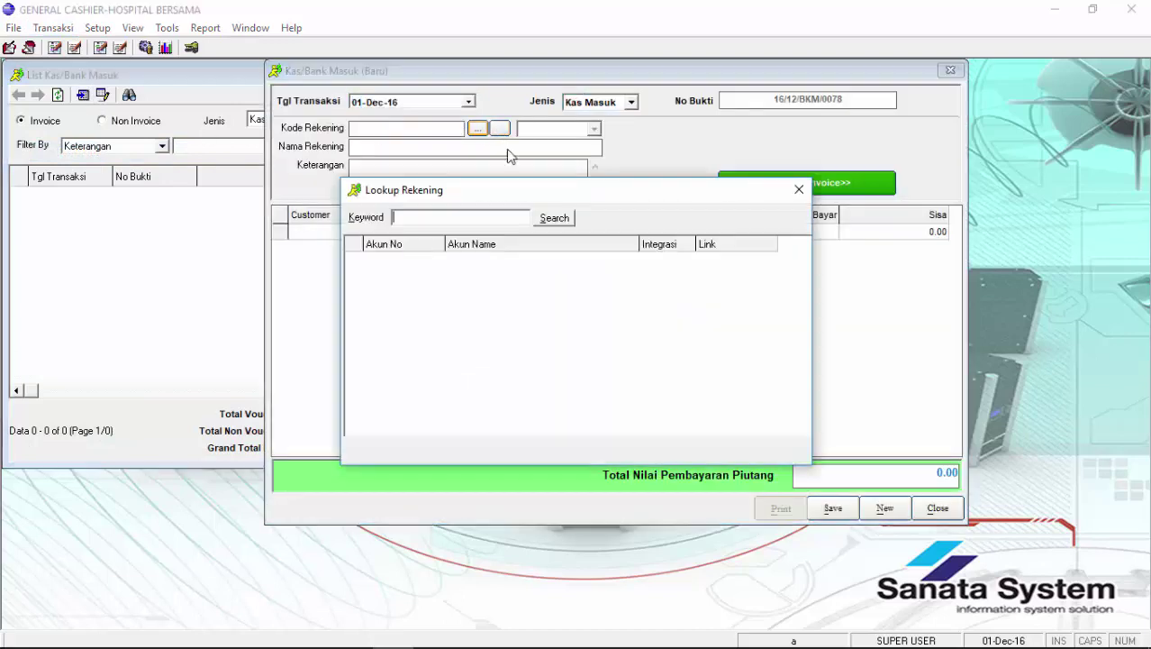
text(besa)
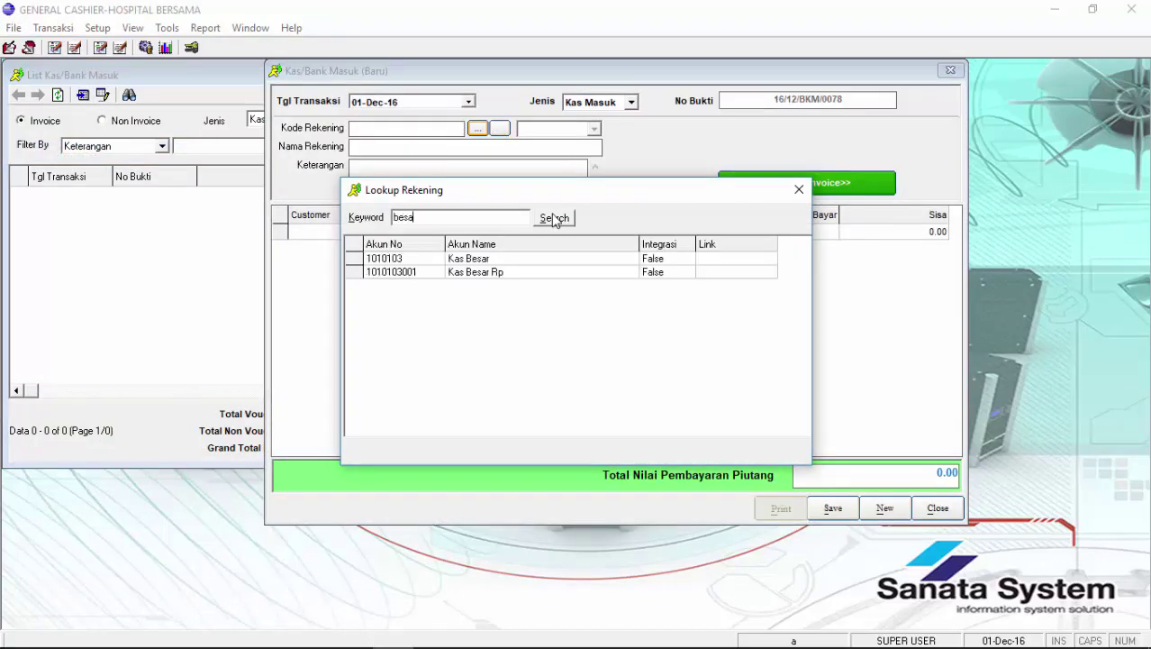
double_click(560, 274)
Search the invoices by vendor name "tokio" and add Tokio Marine's invoice 2016/12/INV/241 to the receipt
click(773, 187)
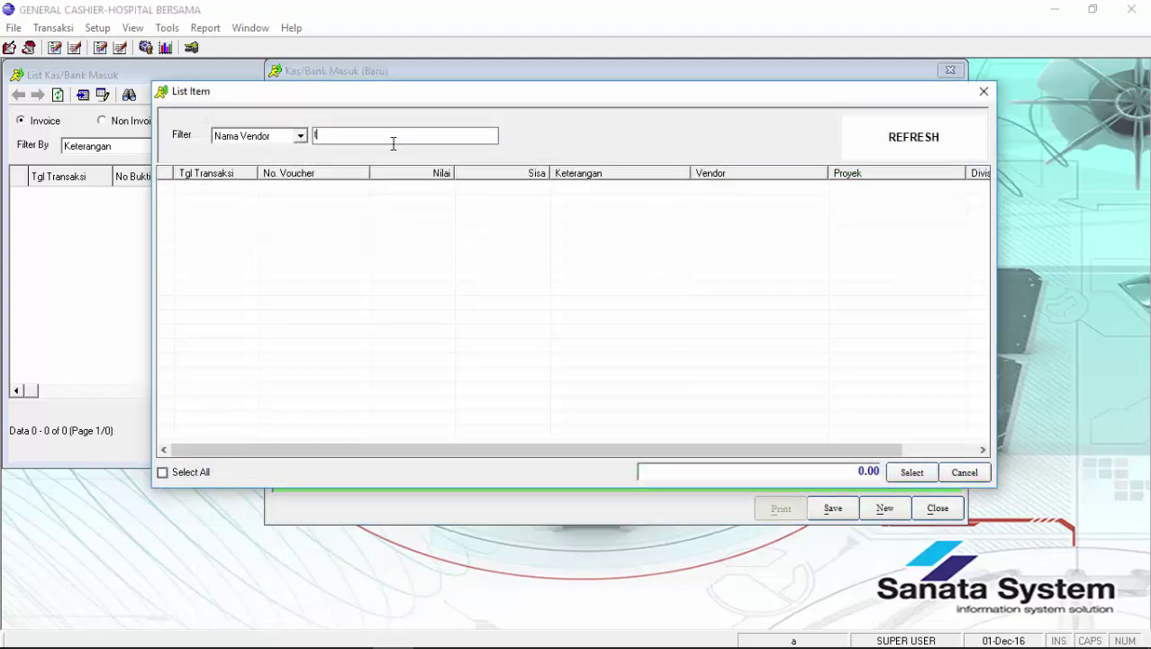
key(Return)
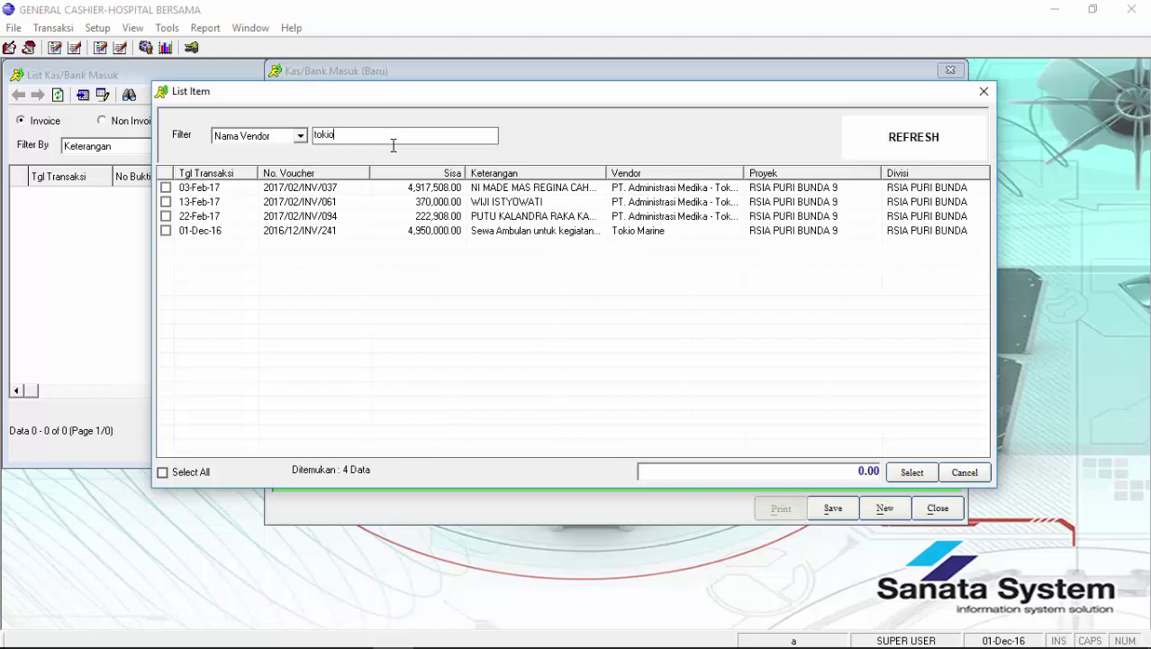
click(415, 234)
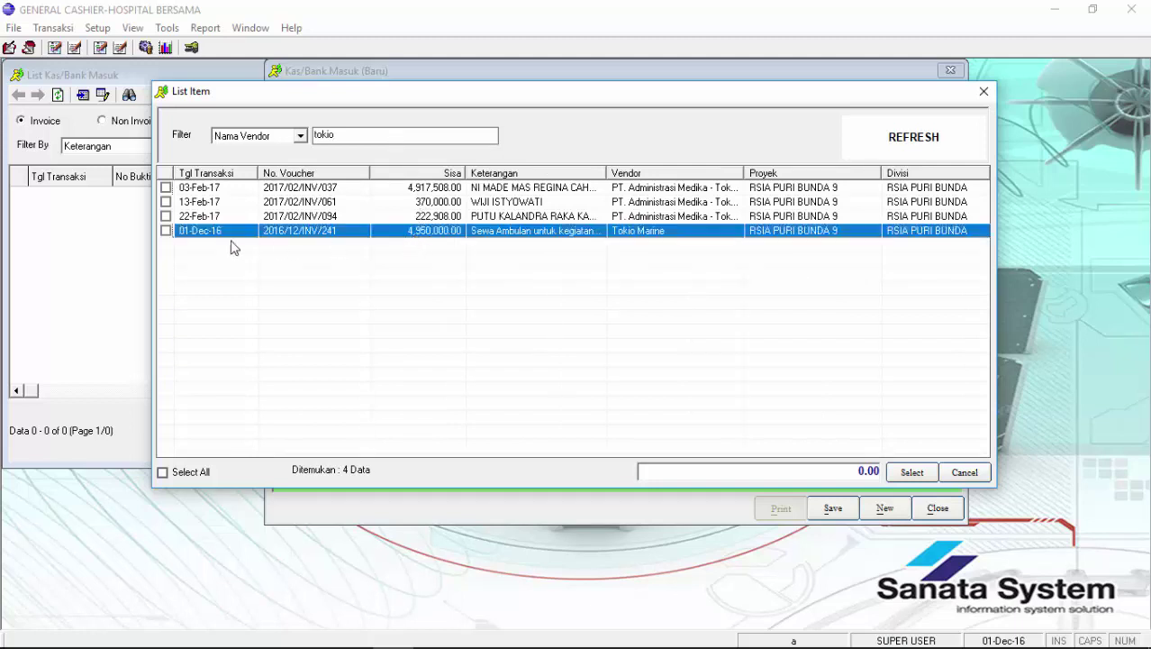
click(166, 230)
click(911, 472)
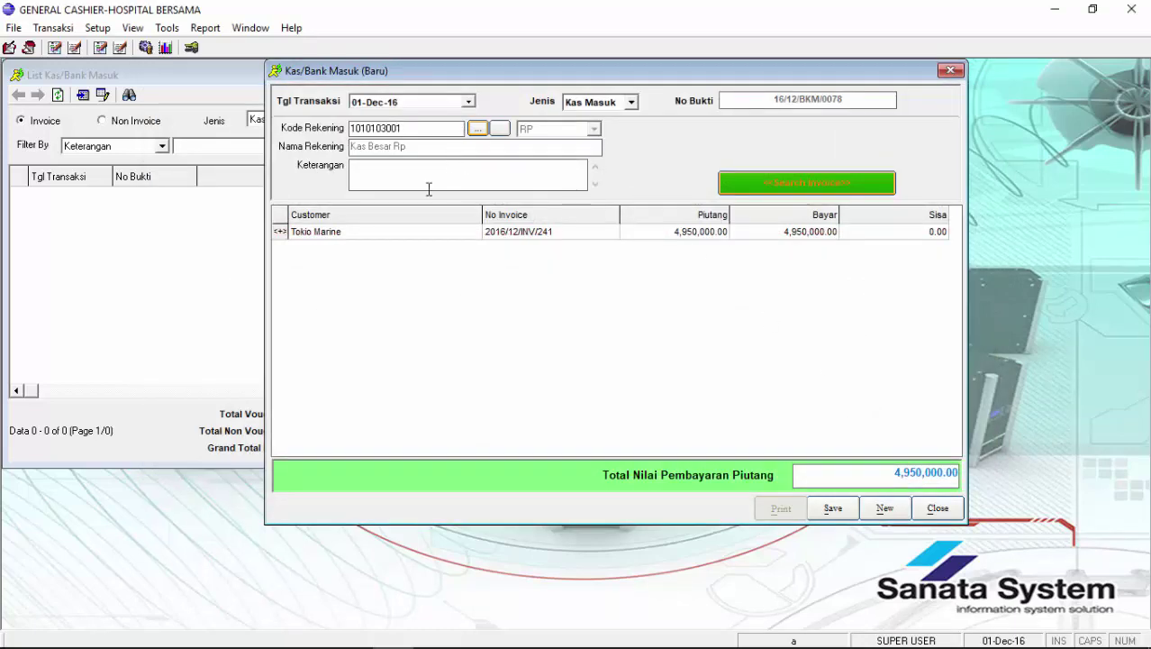
Review the payment detail of the Tokio Marine invoice, then save the cash receipt
double_click(786, 236)
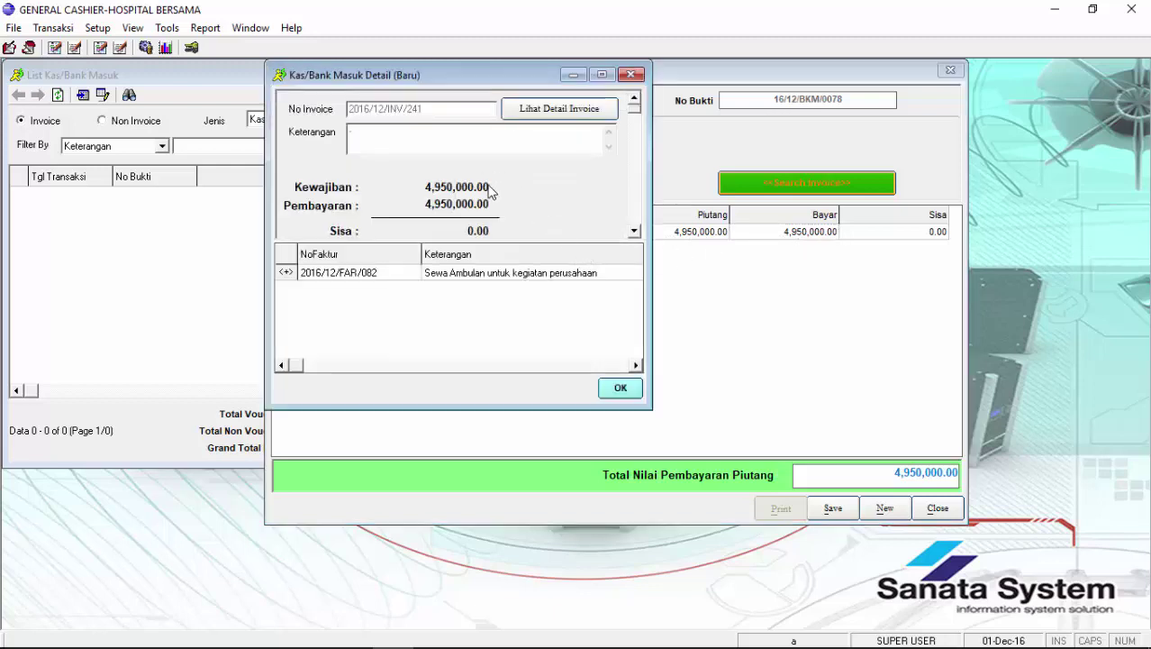
click(620, 387)
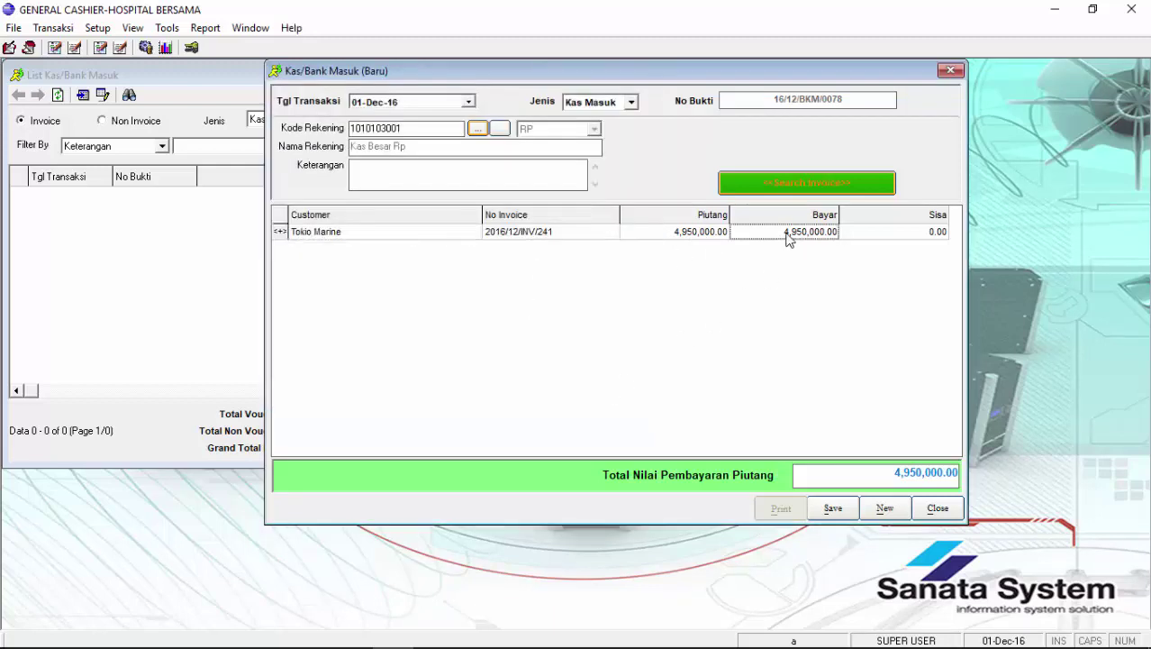
click(892, 236)
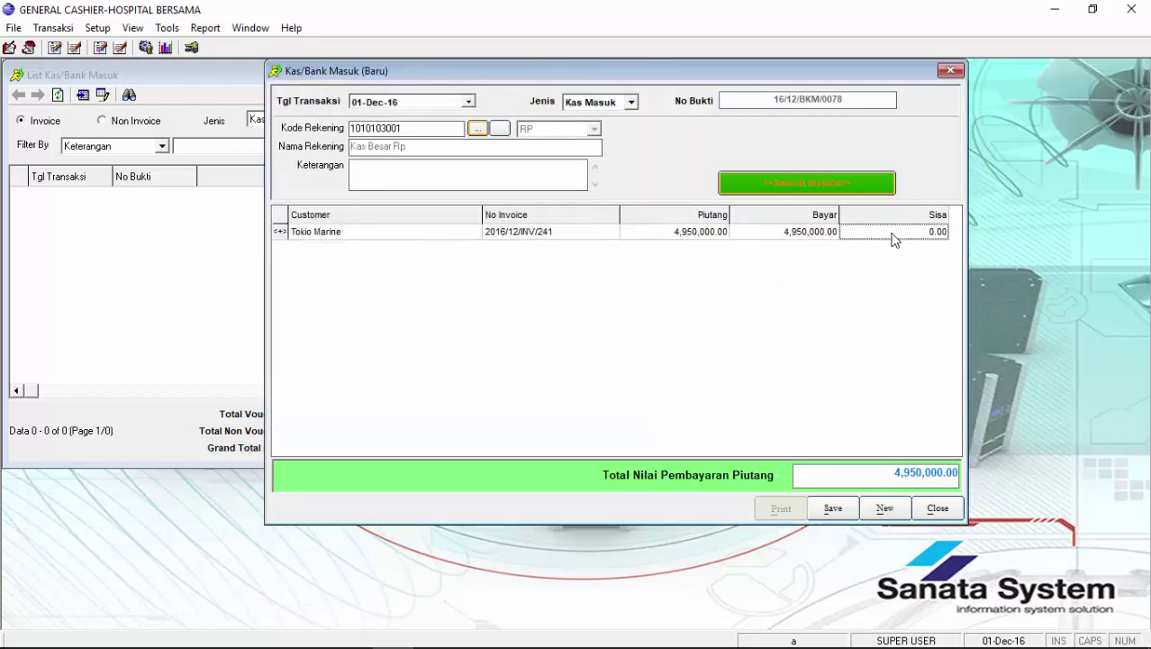
click(830, 510)
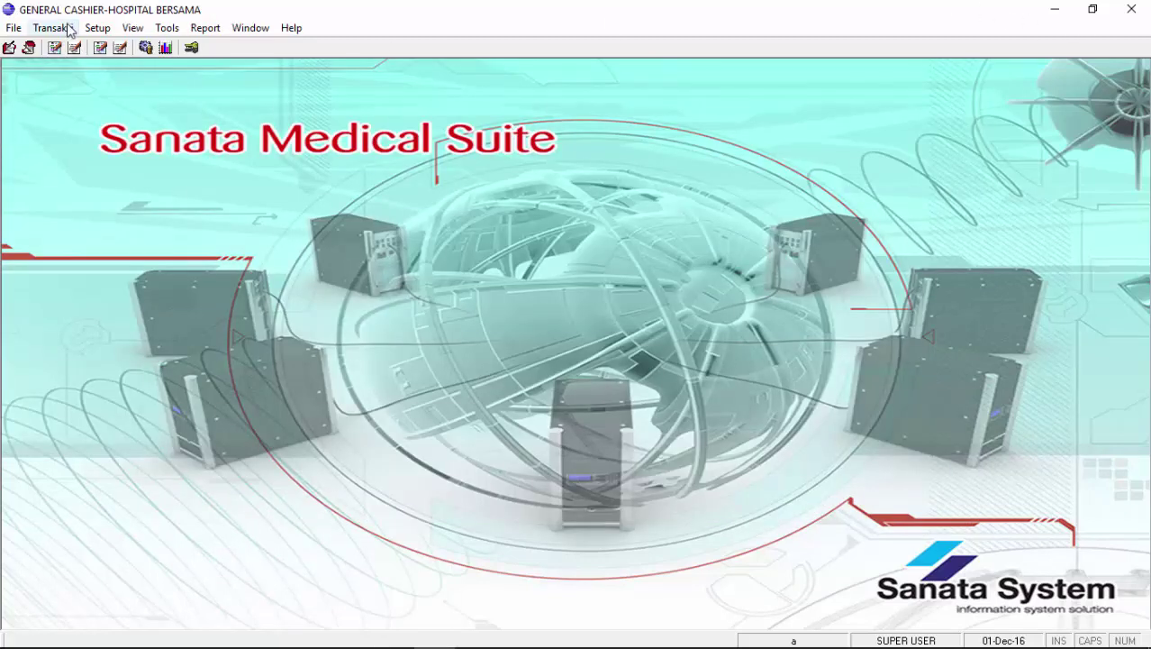
click(54, 28)
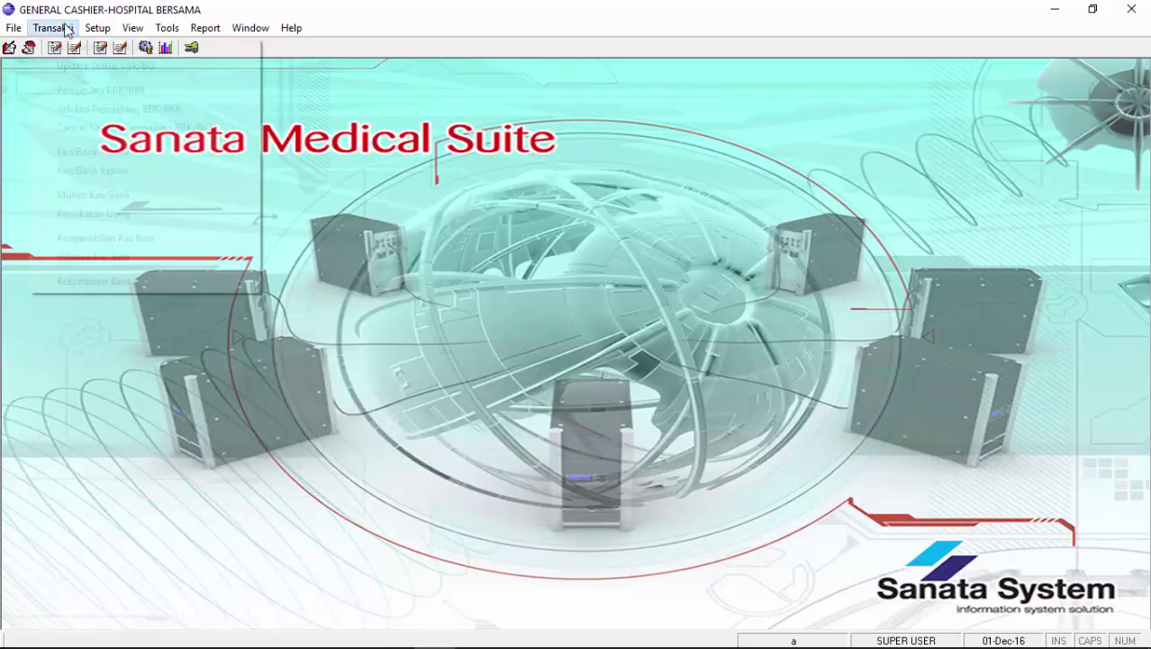
click(117, 171)
click(83, 95)
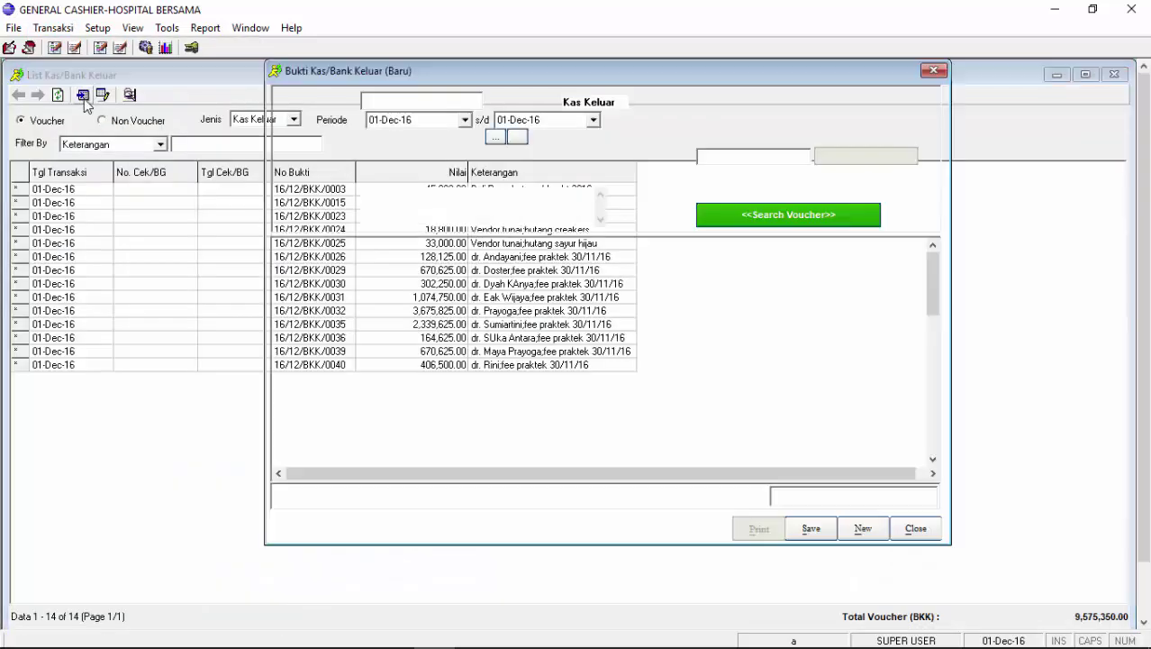
click(496, 136)
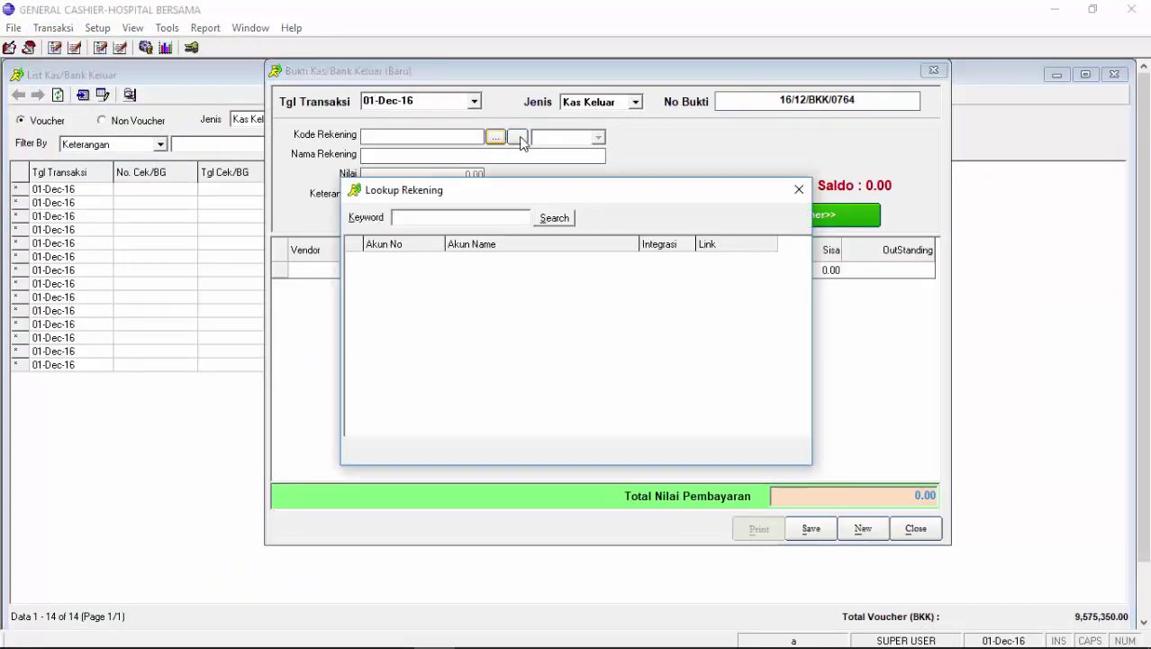
text(besa)
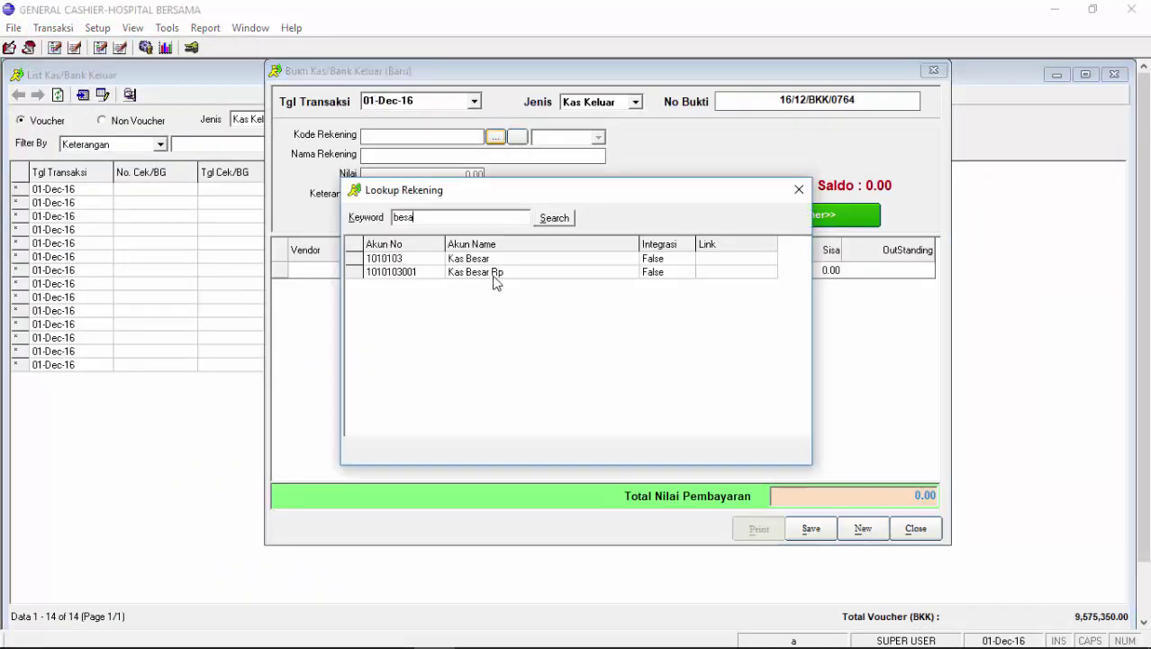
double_click(494, 271)
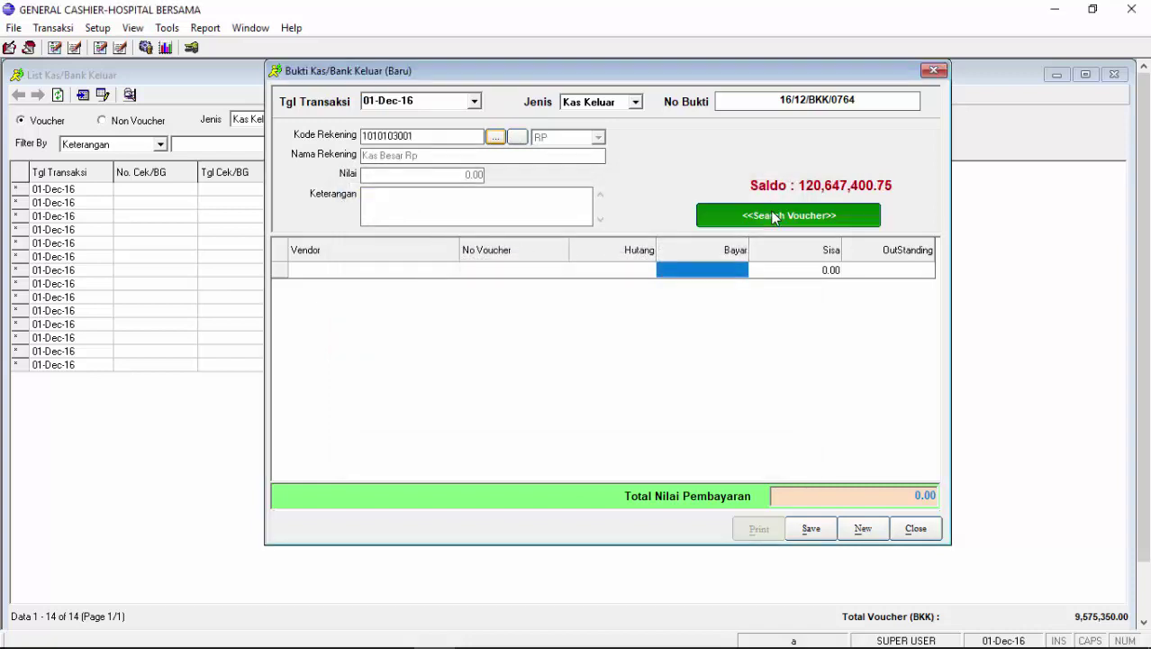
Search the vouchers by vendor name and add the Service Printer voucher 2016/12/VOC/0657 to the payment
click(772, 216)
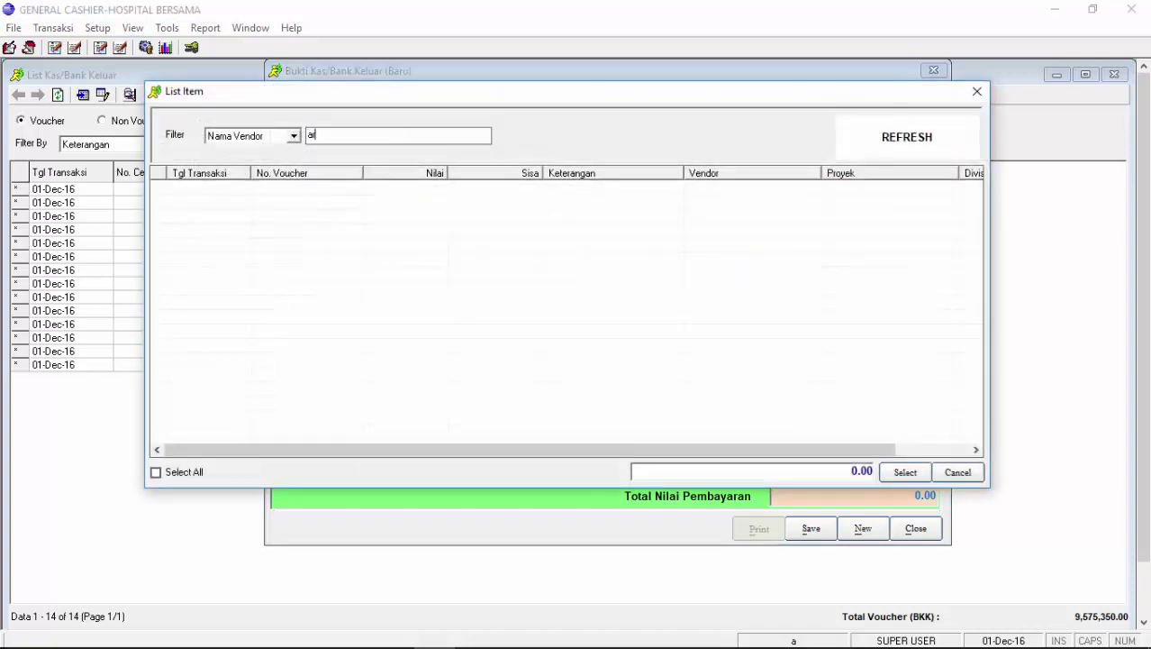
key(Return)
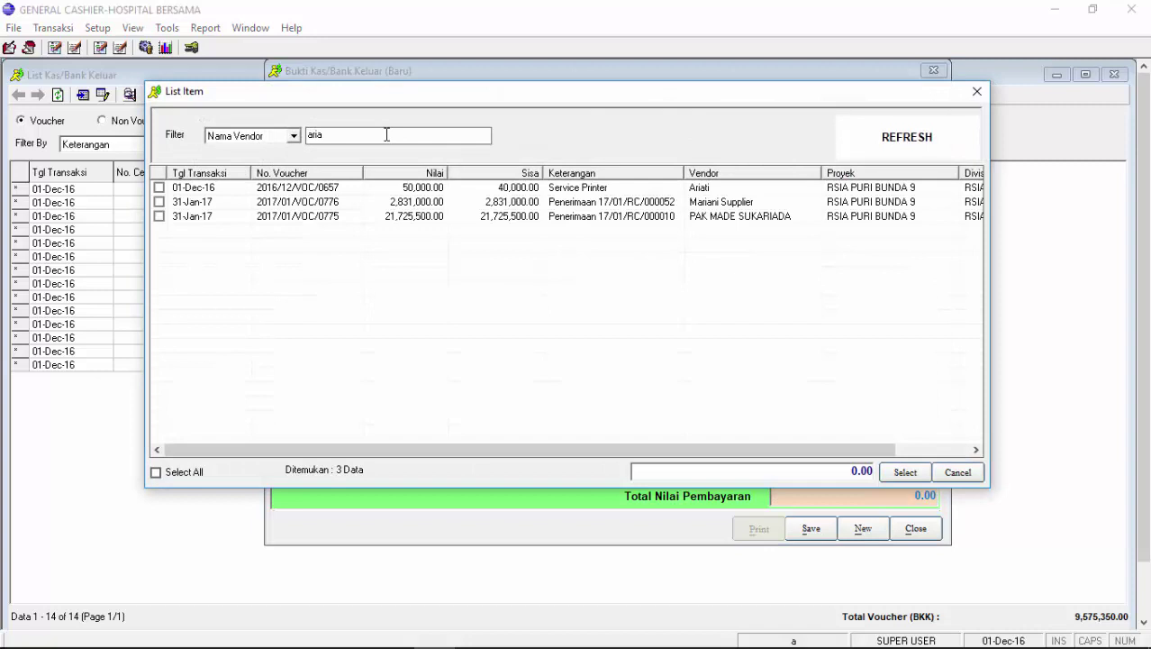
click(441, 191)
click(158, 188)
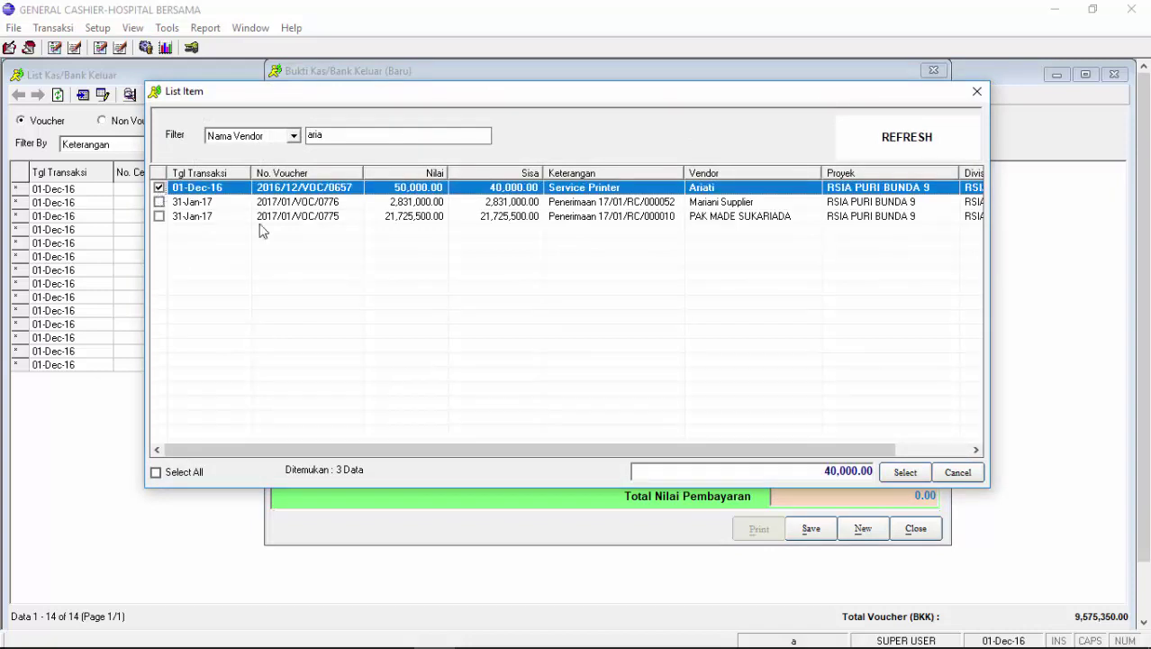
click(905, 472)
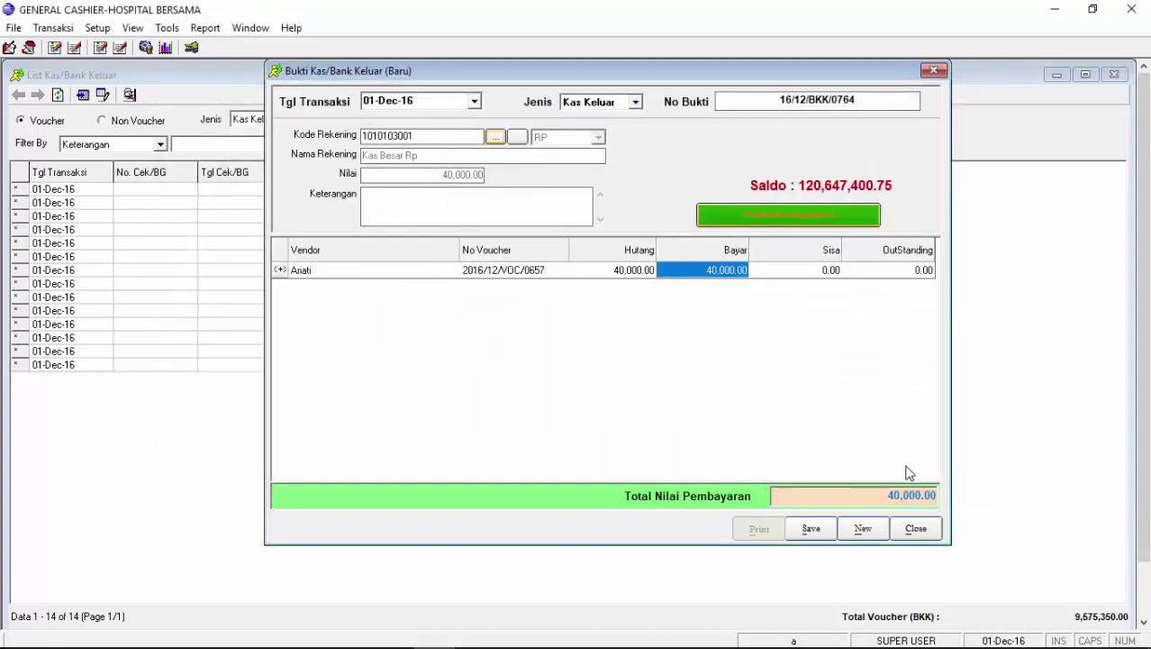
Enter the payment description "Pembayaran service Printer", then save and close the payment
click(463, 195)
text(PEm)
double_click(463, 196)
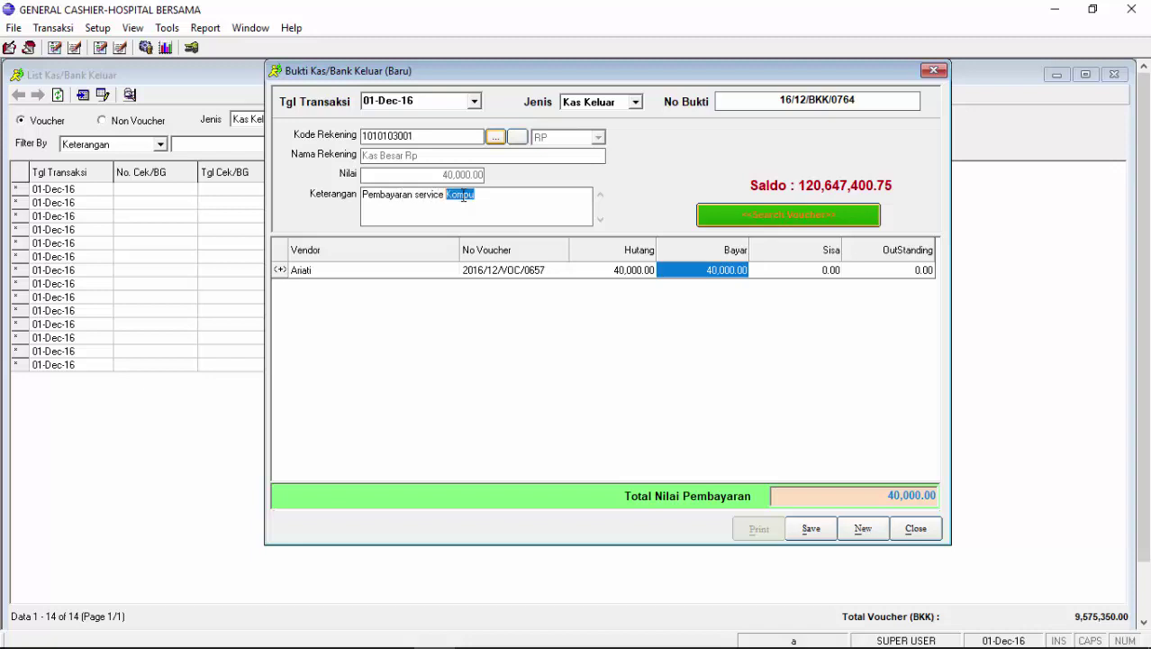
text(Printer)
click(821, 527)
click(830, 527)
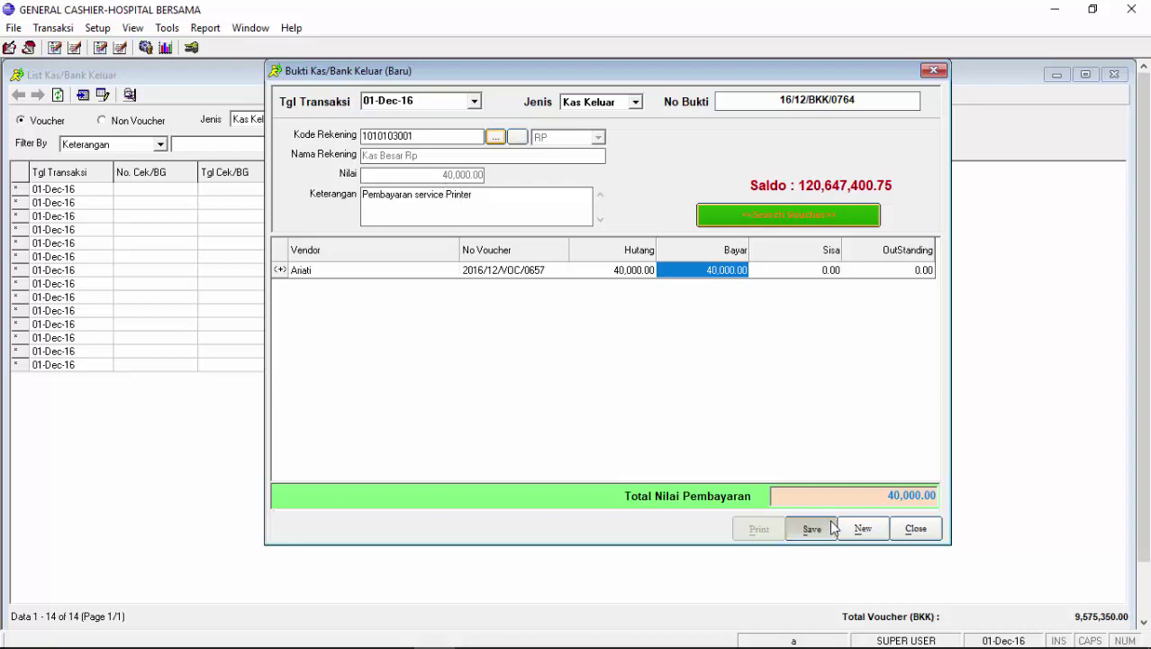
click(910, 531)
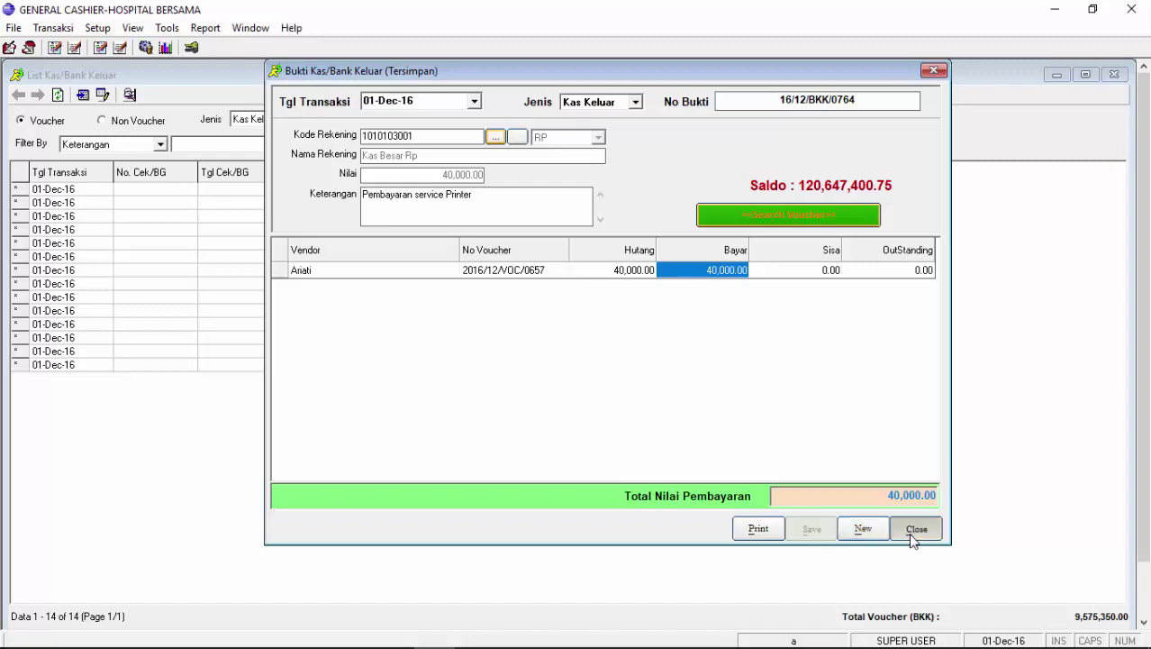
Check the payables aging schedule at 01-Dec-16 for the paid Service Printer voucher's supplier, then close it
click(131, 31)
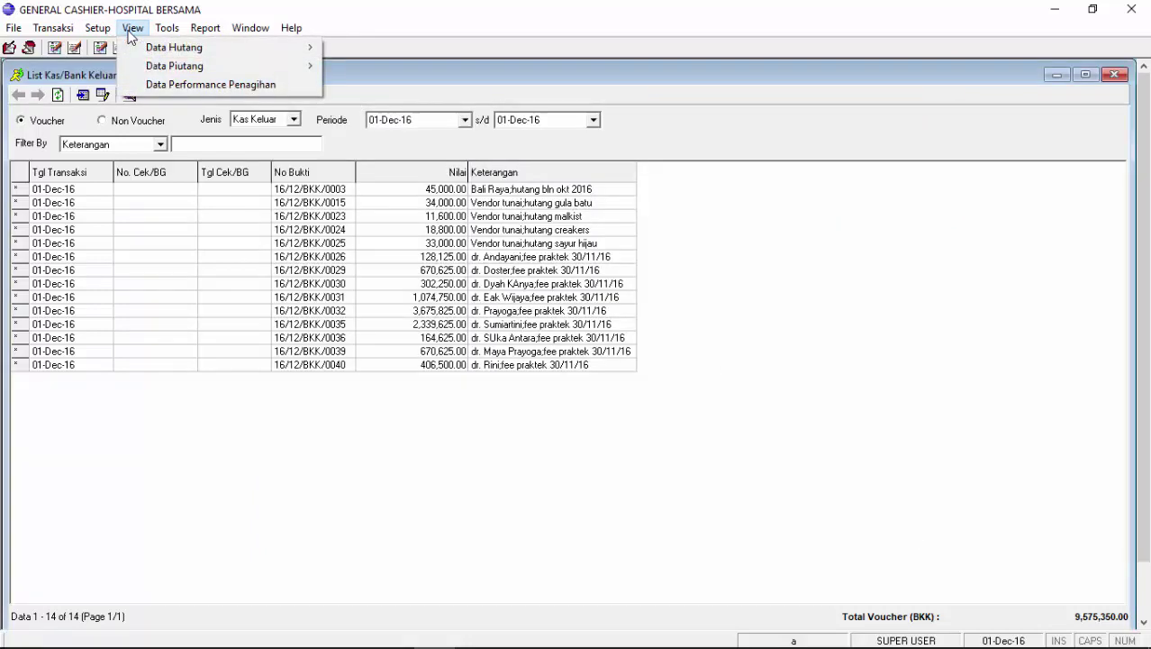
mouse_move(162, 48)
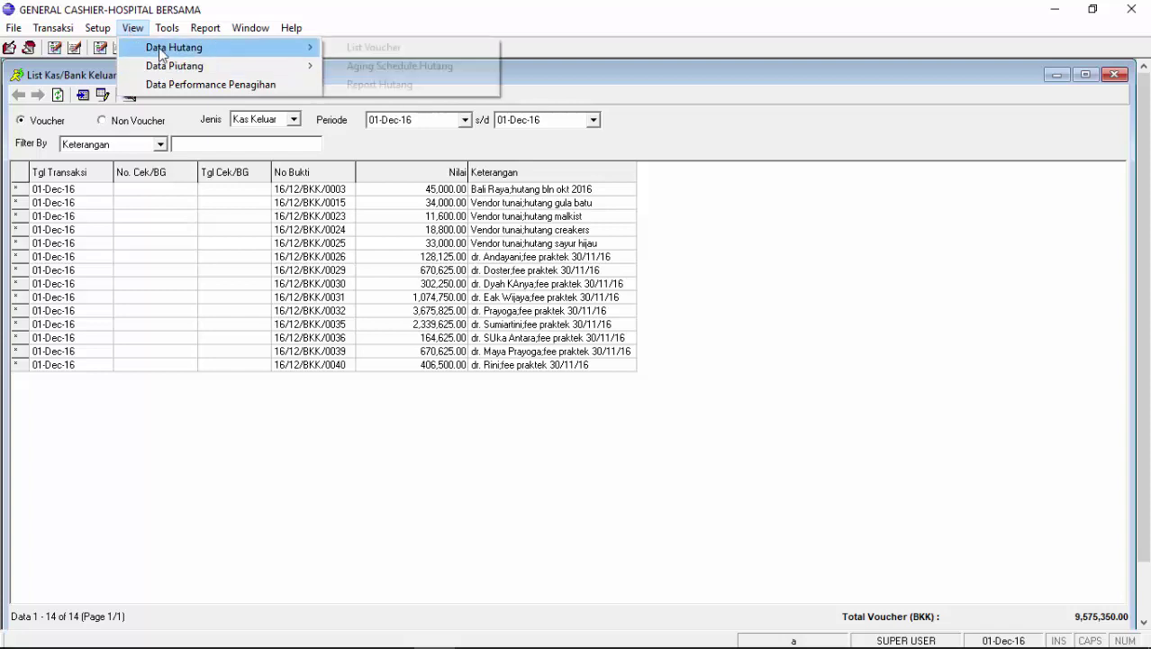
click(379, 72)
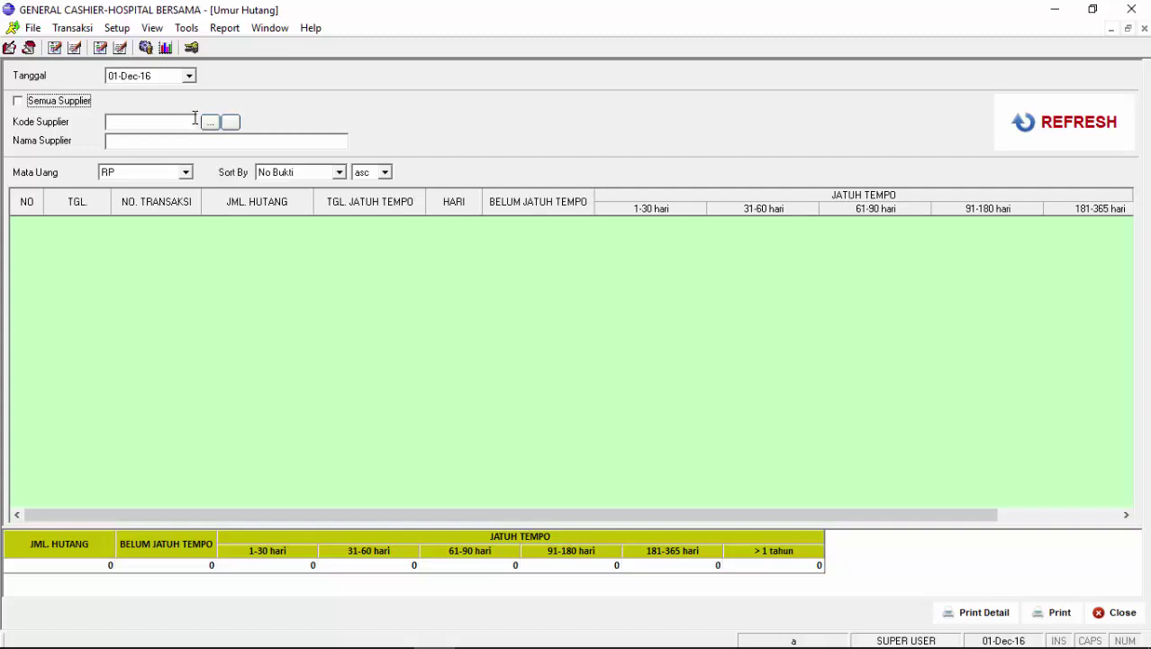
click(210, 122)
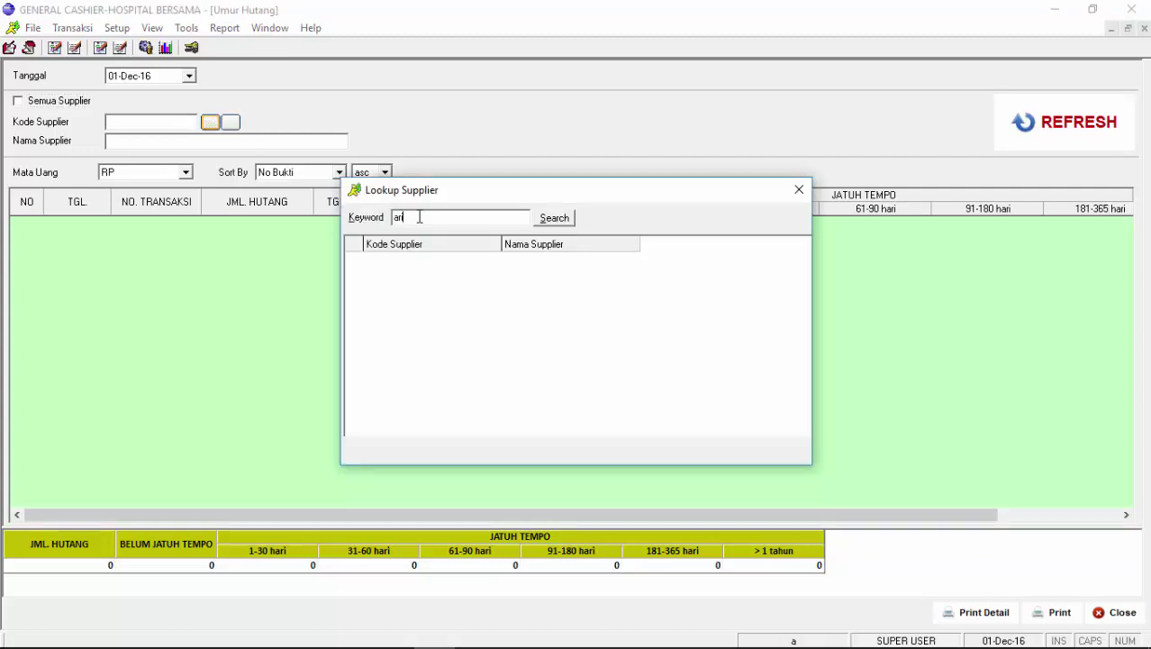
text(ari)
key(Return)
double_click(549, 275)
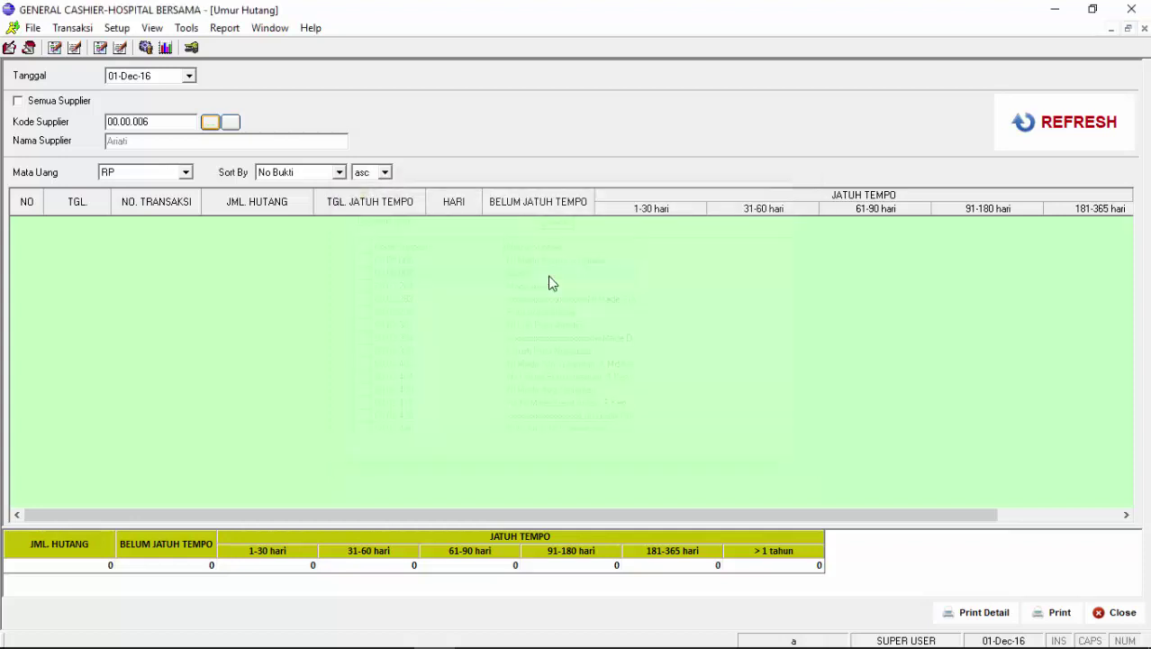
click(1126, 117)
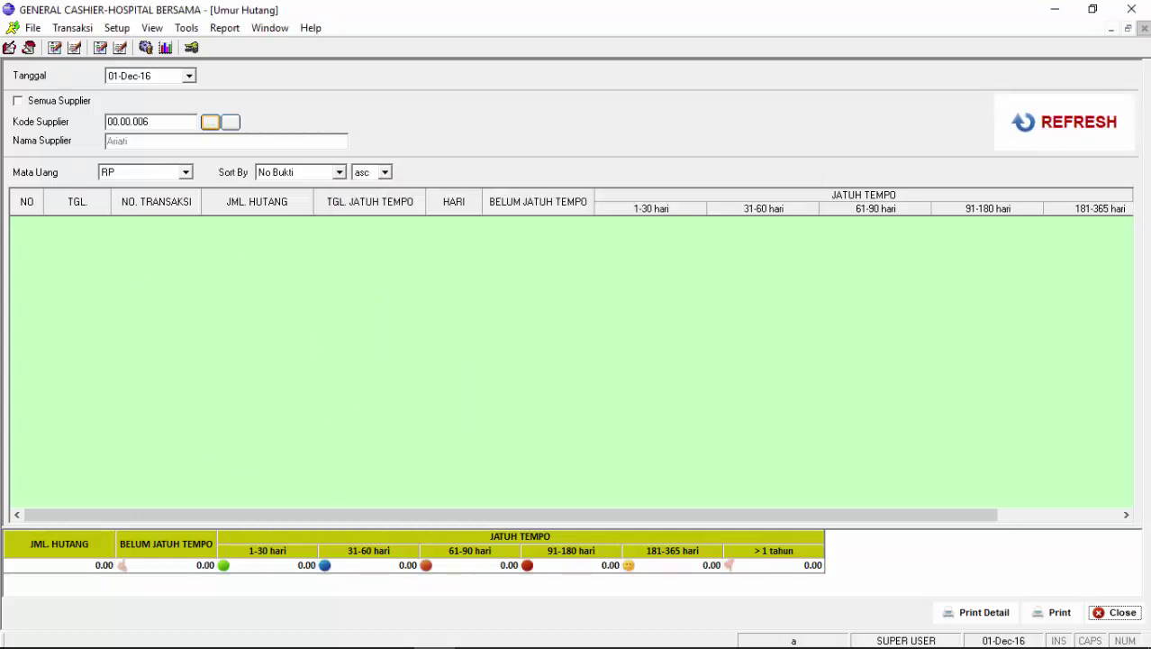
click(1144, 28)
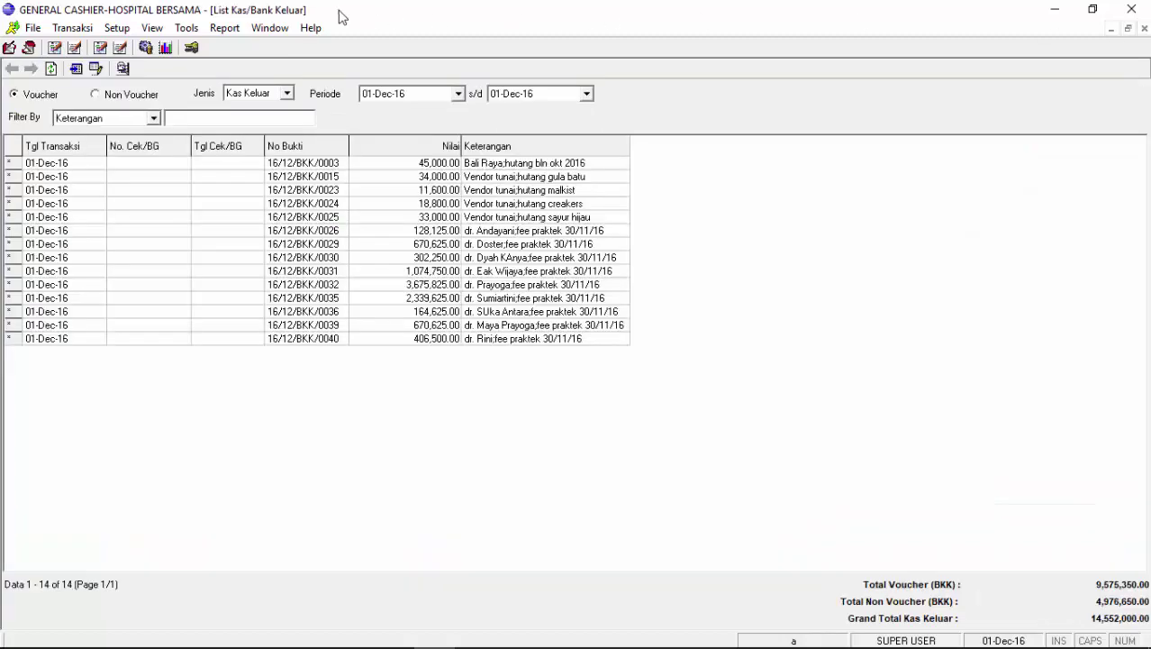
Check the receivables aging schedule at 01-Dec-16 for customer PK-TOKIO Tokio Marine only, then close it
click(151, 28)
mouse_move(180, 66)
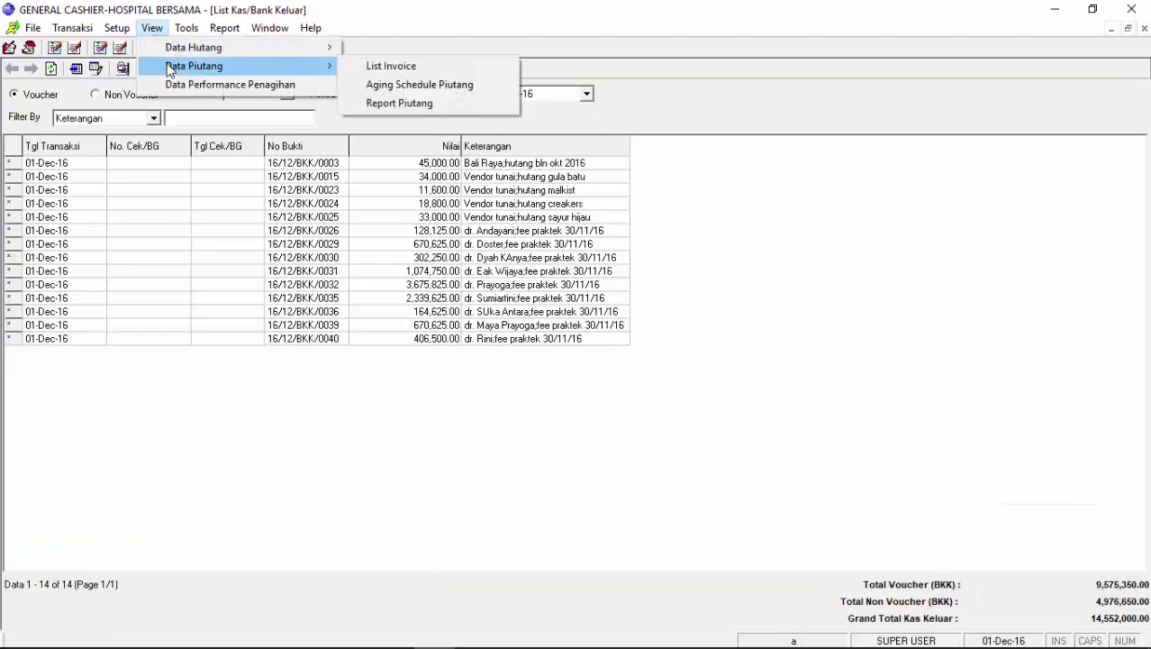
click(416, 104)
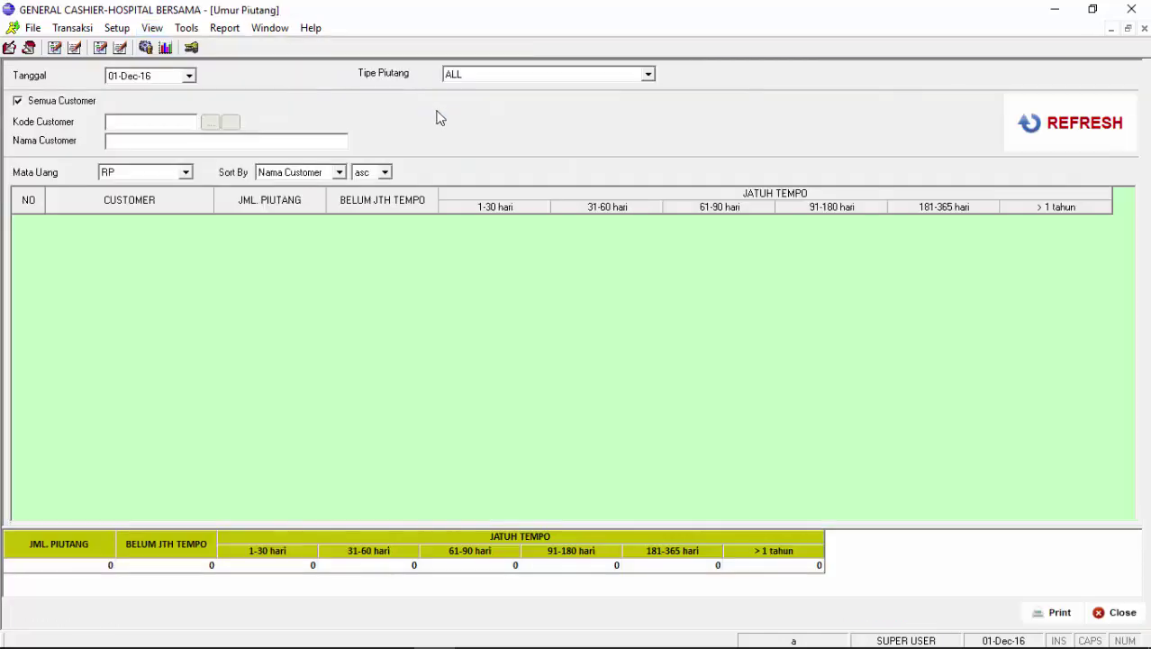
click(52, 103)
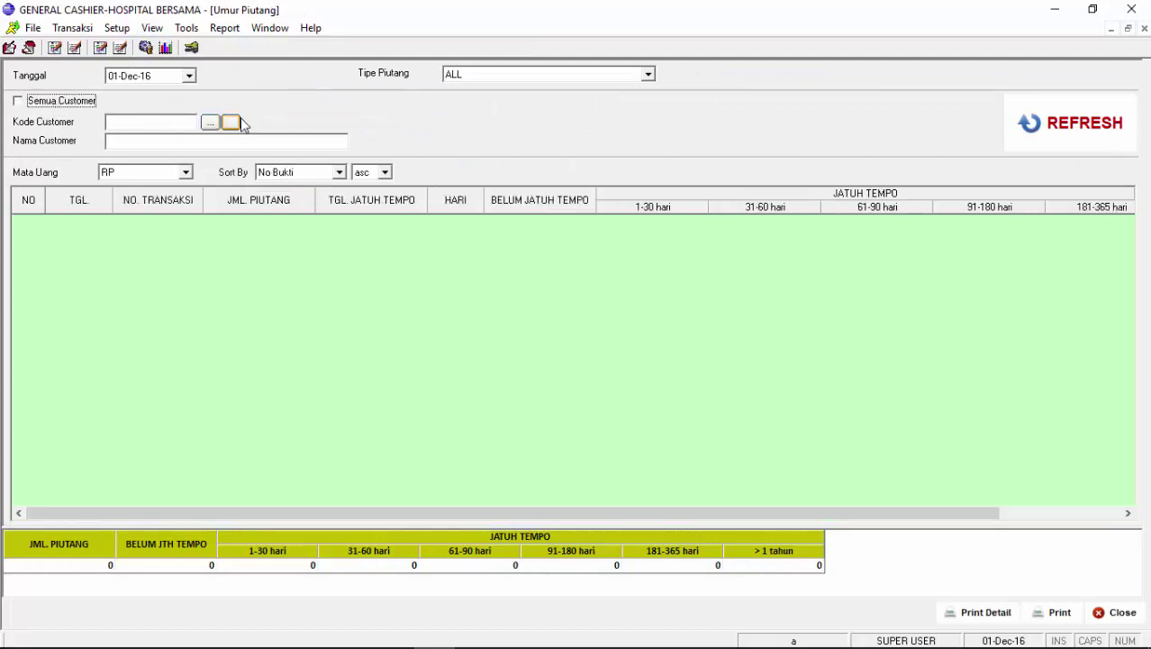
click(210, 123)
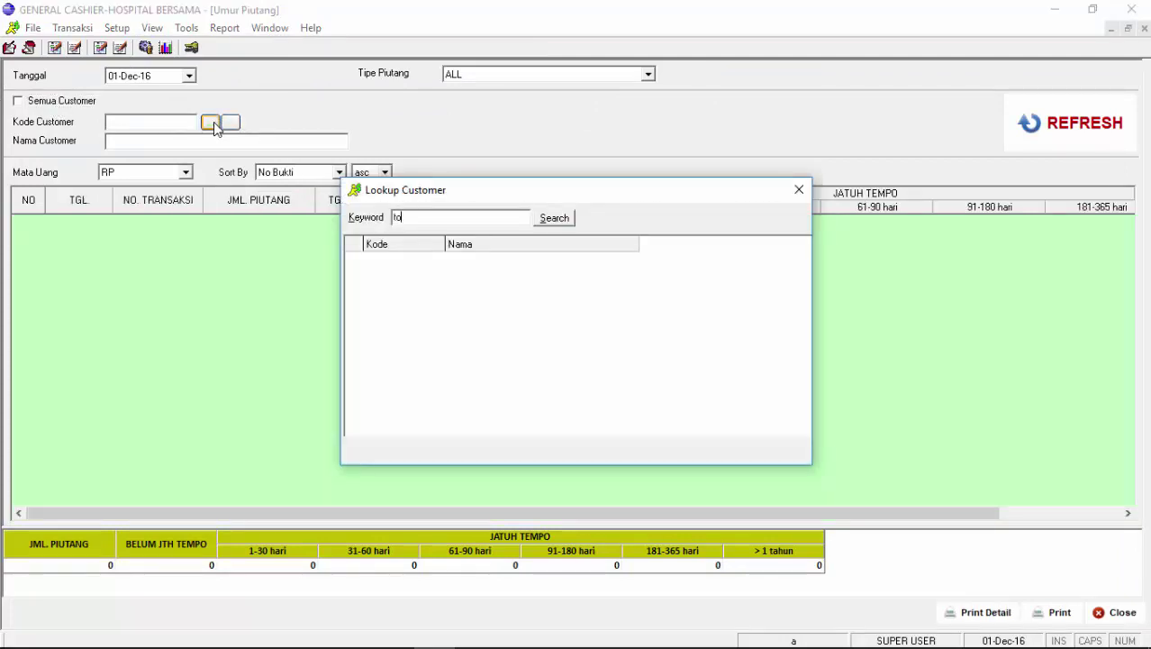
key(Return)
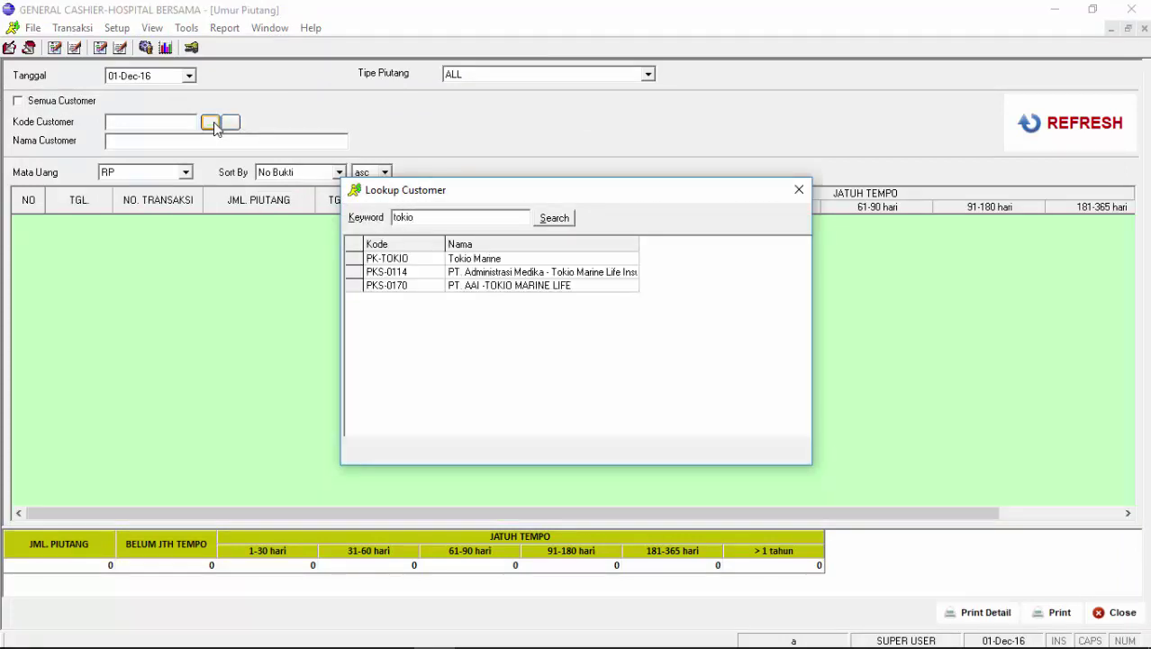
double_click(457, 264)
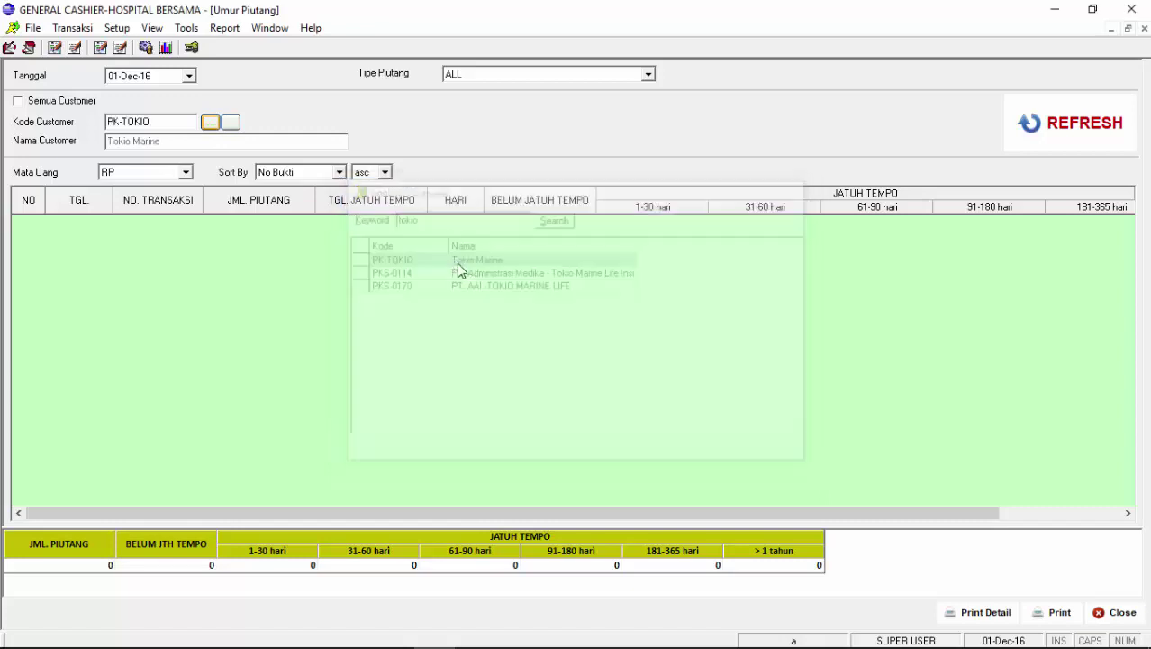
click(1087, 140)
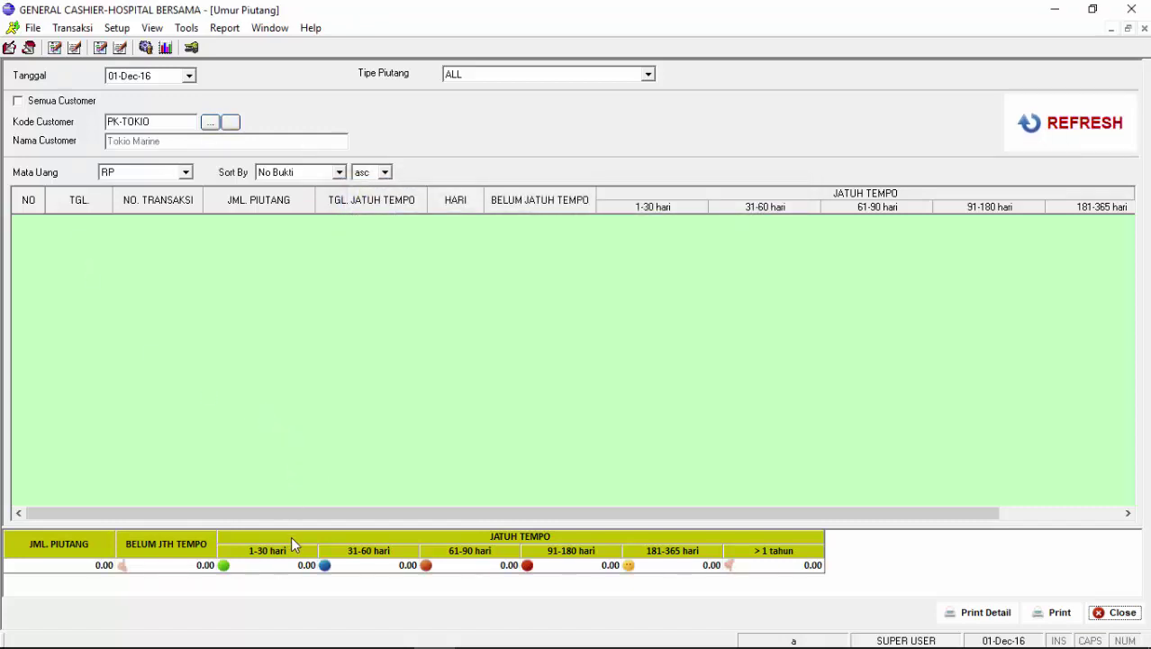
click(1115, 612)
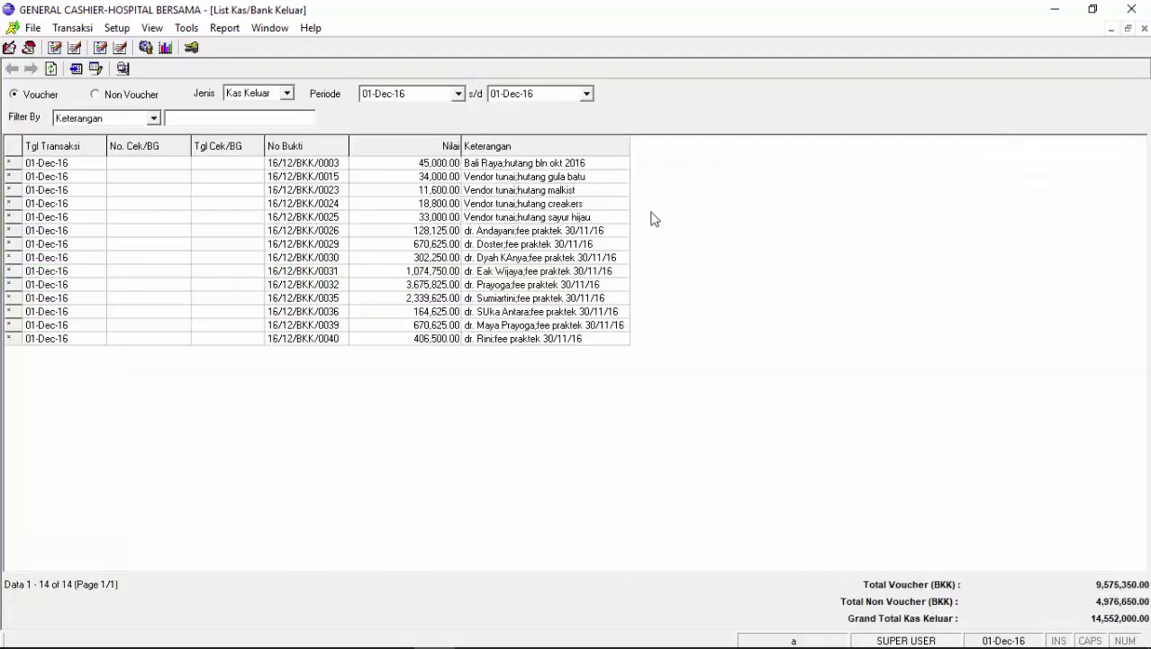
click(151, 28)
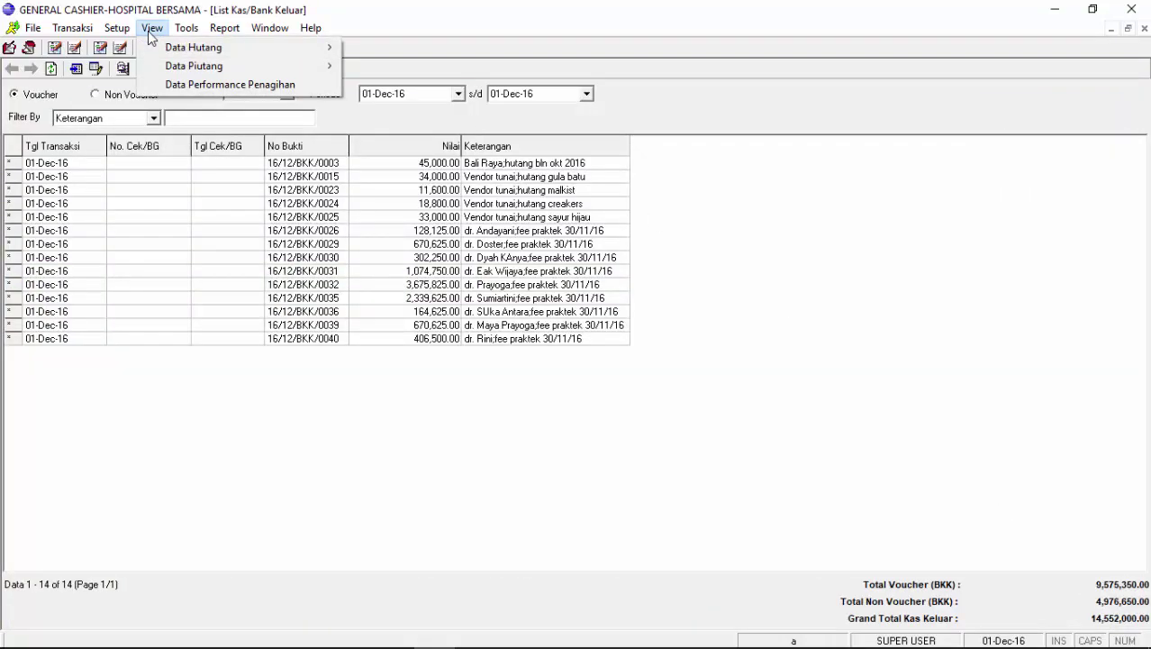
mouse_move(186, 33)
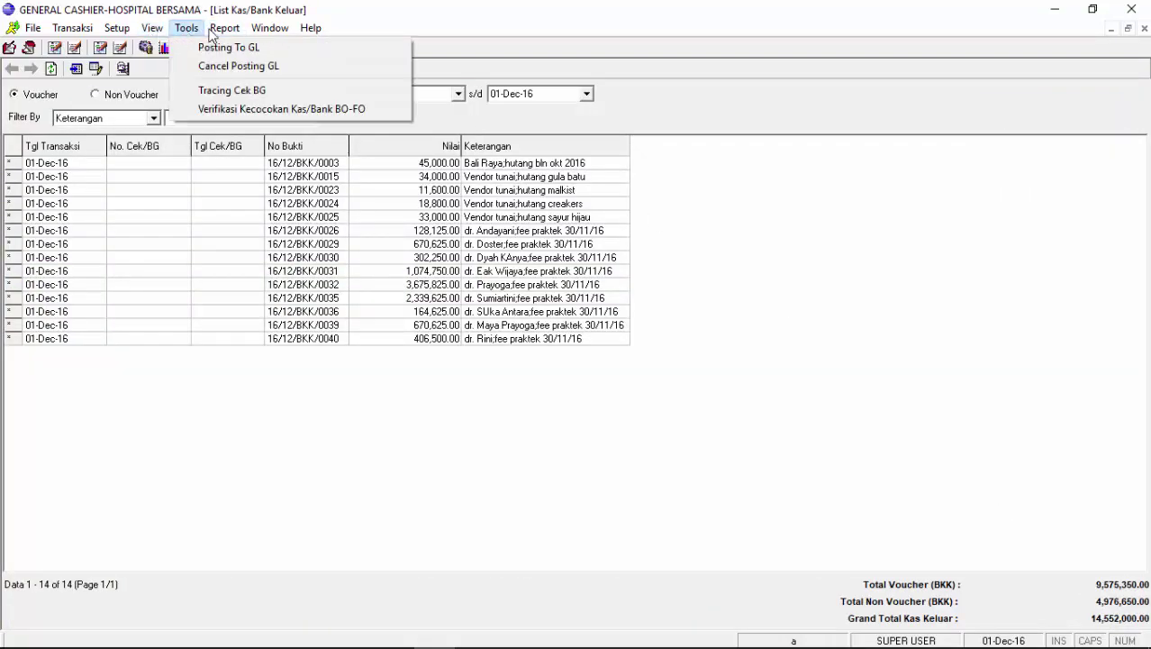
mouse_move(224, 28)
click(266, 47)
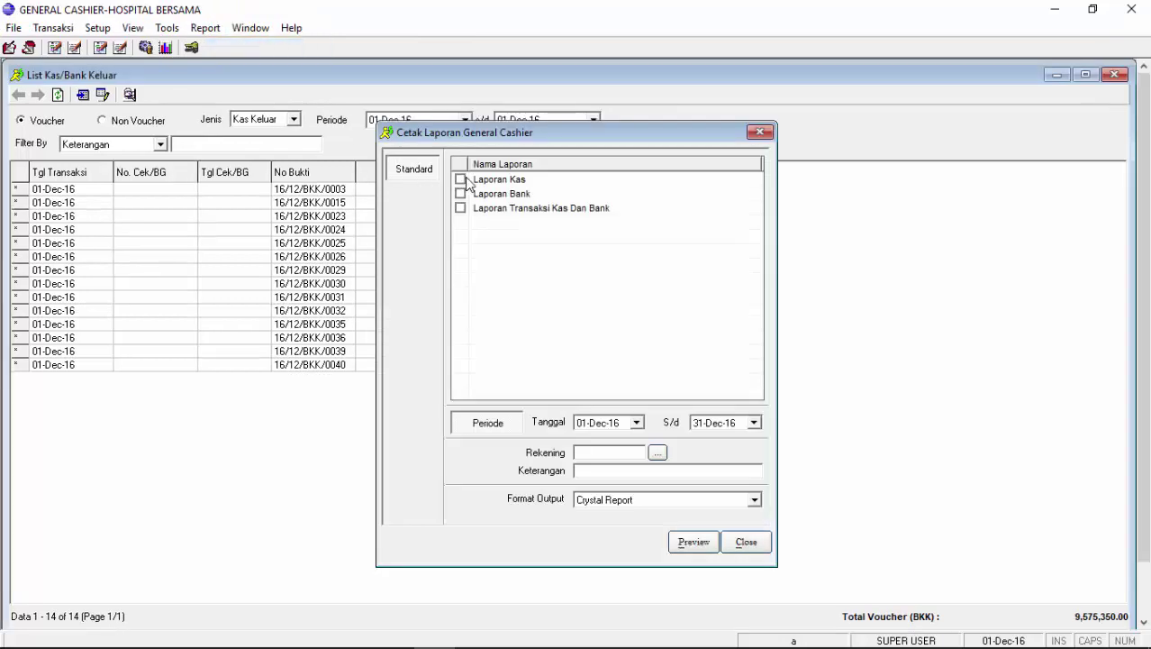
click(466, 184)
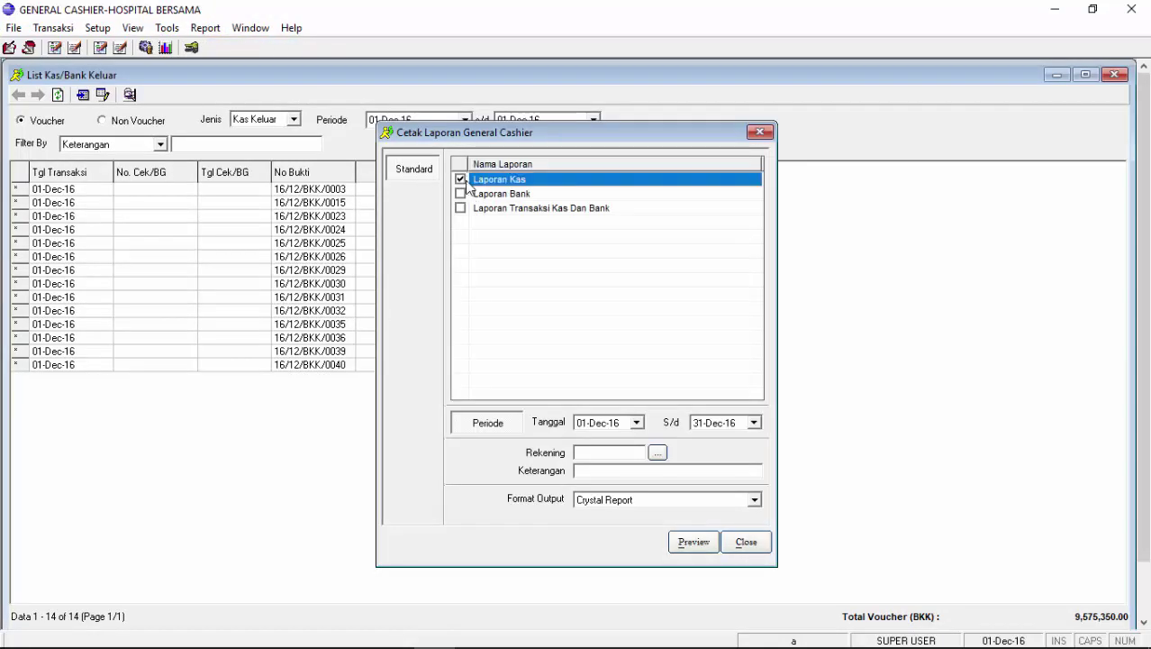
click(661, 452)
text(kas)
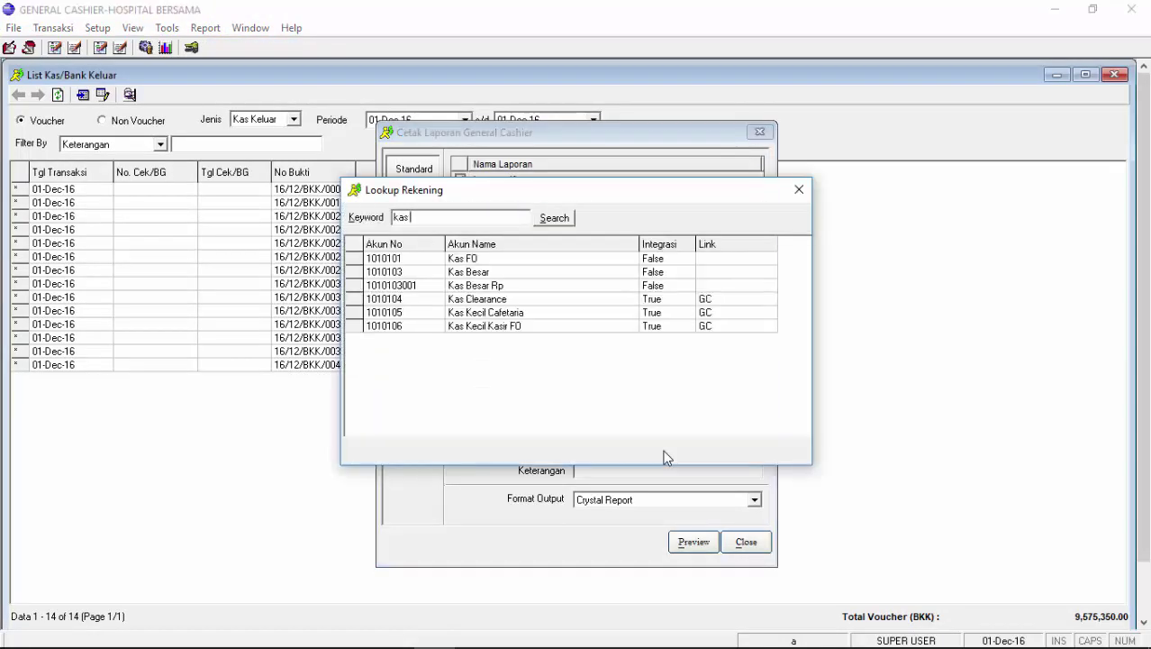
double_click(554, 285)
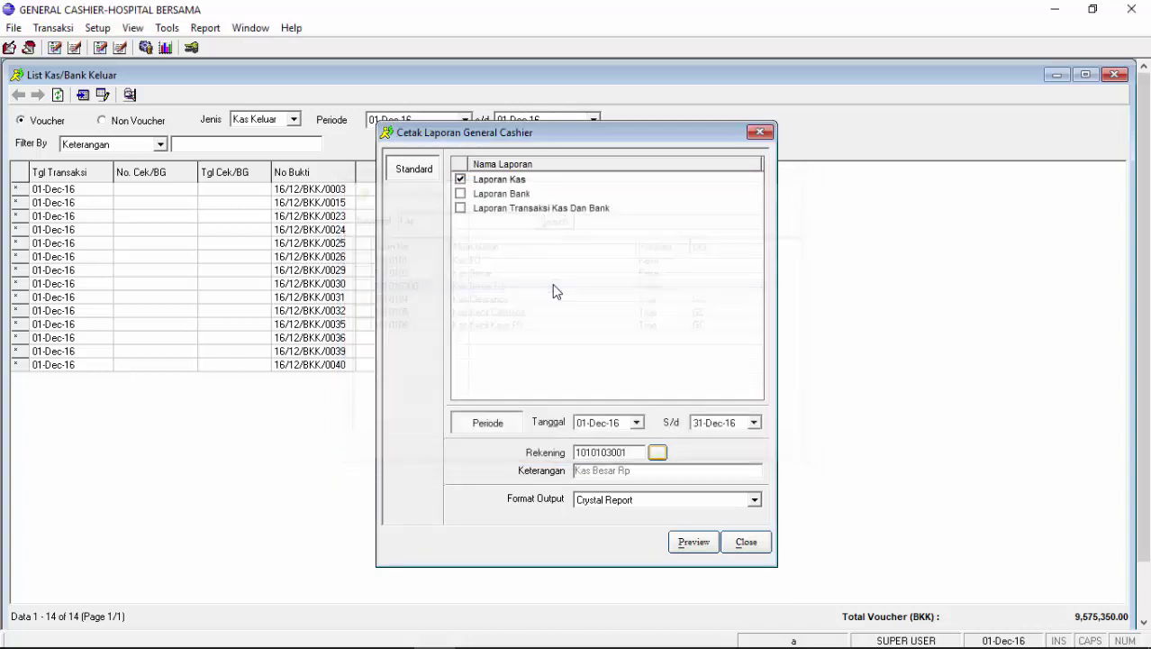
Set the cash report's end date to 01-Dec-16 and preview the report
click(696, 422)
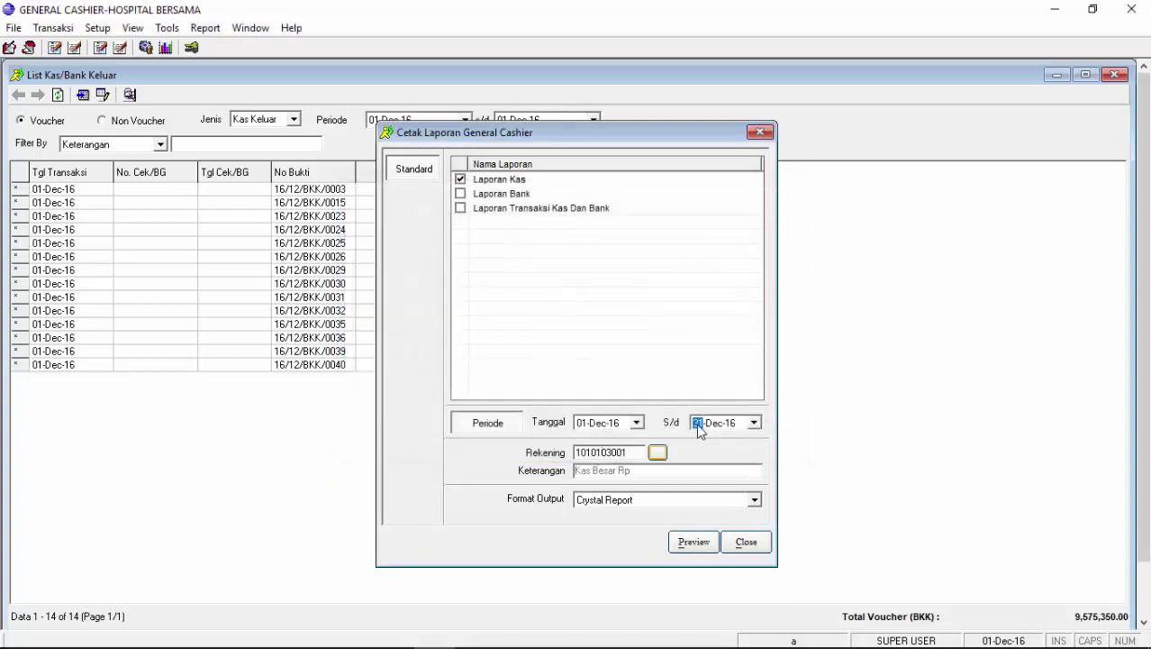
text(01)
click(713, 547)
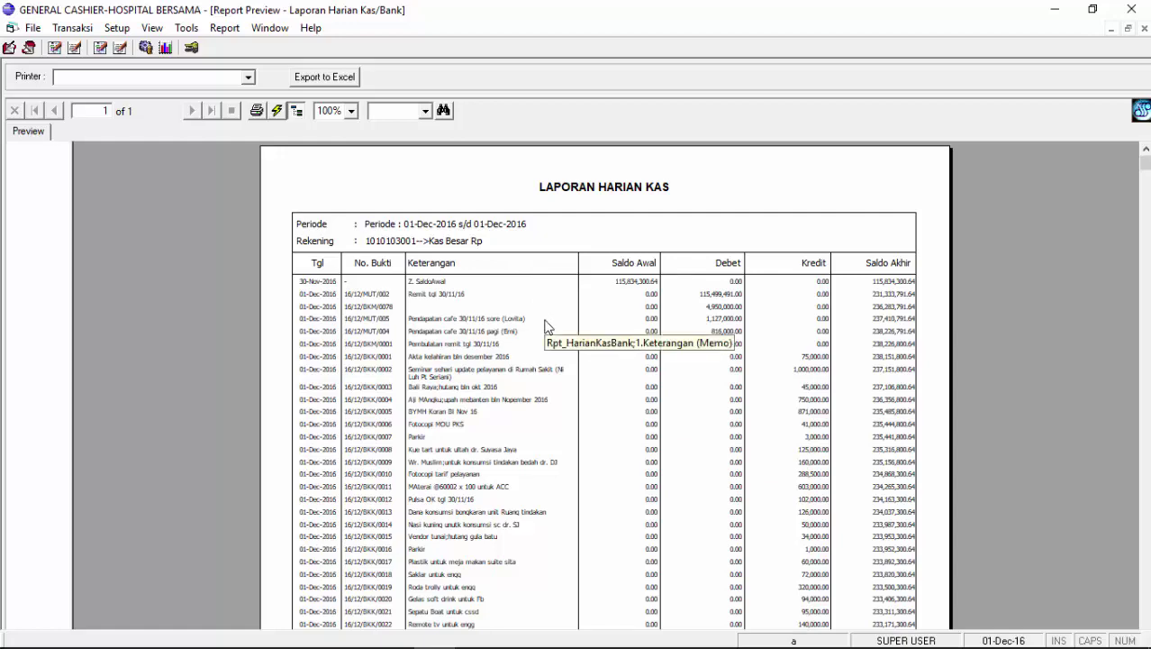
Find the "Pembayaran service Printer" entry in the daily cash report, then close the preview and the report dialog
scroll(545, 328, down, 5)
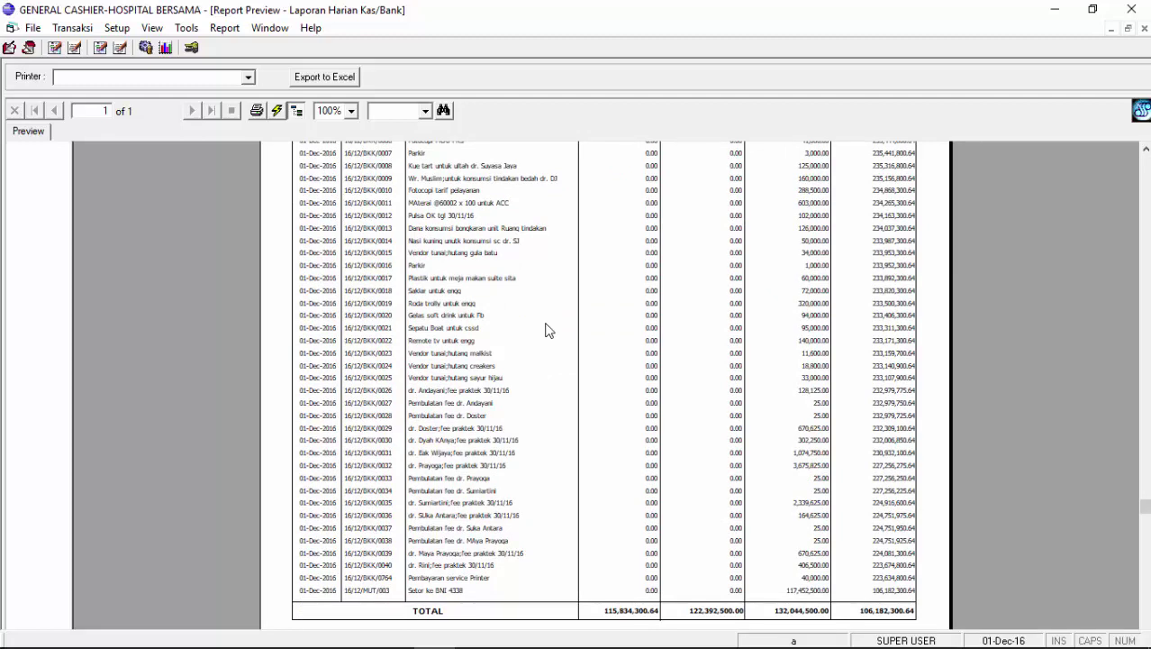
click(487, 578)
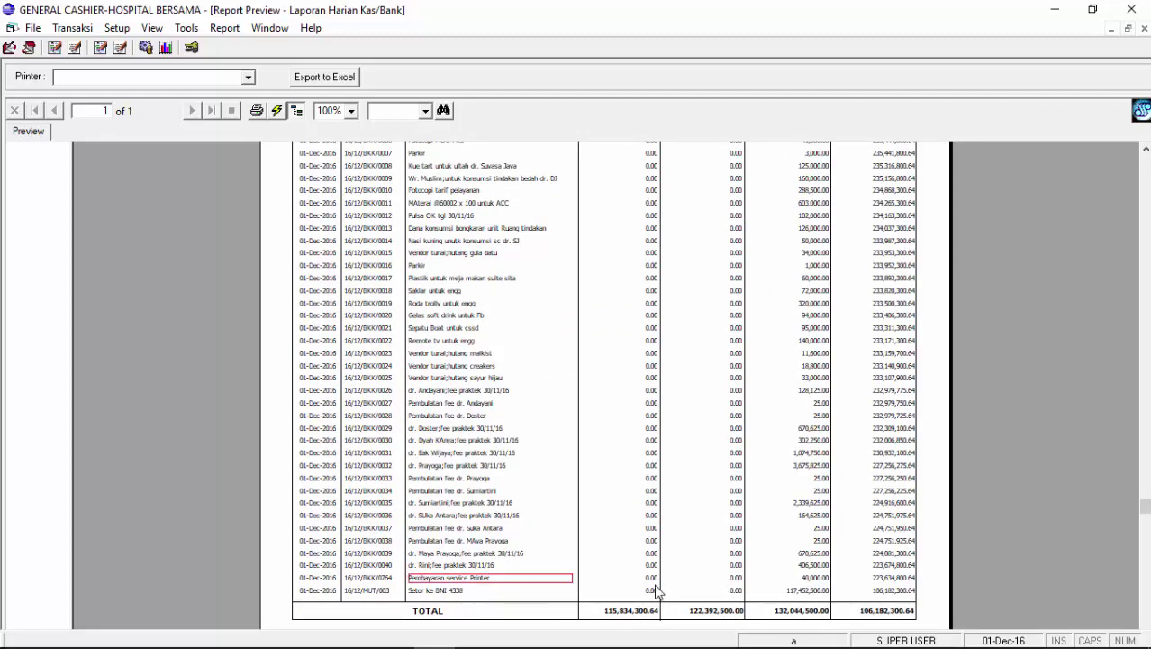
scroll(608, 491, up, 5)
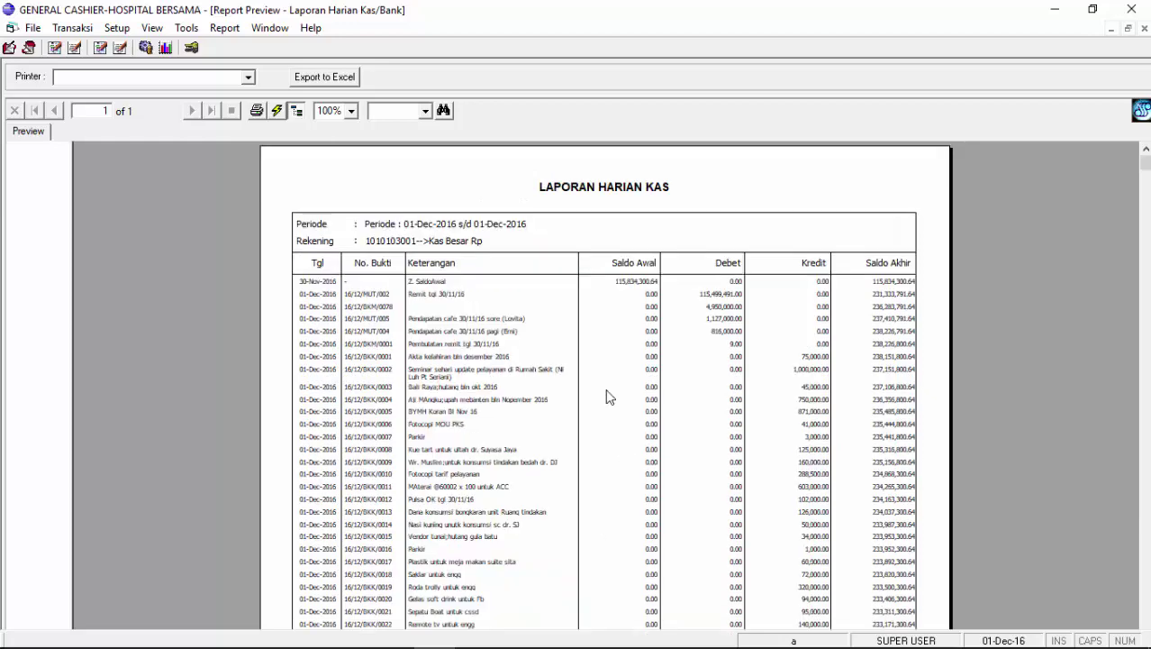
click(1144, 27)
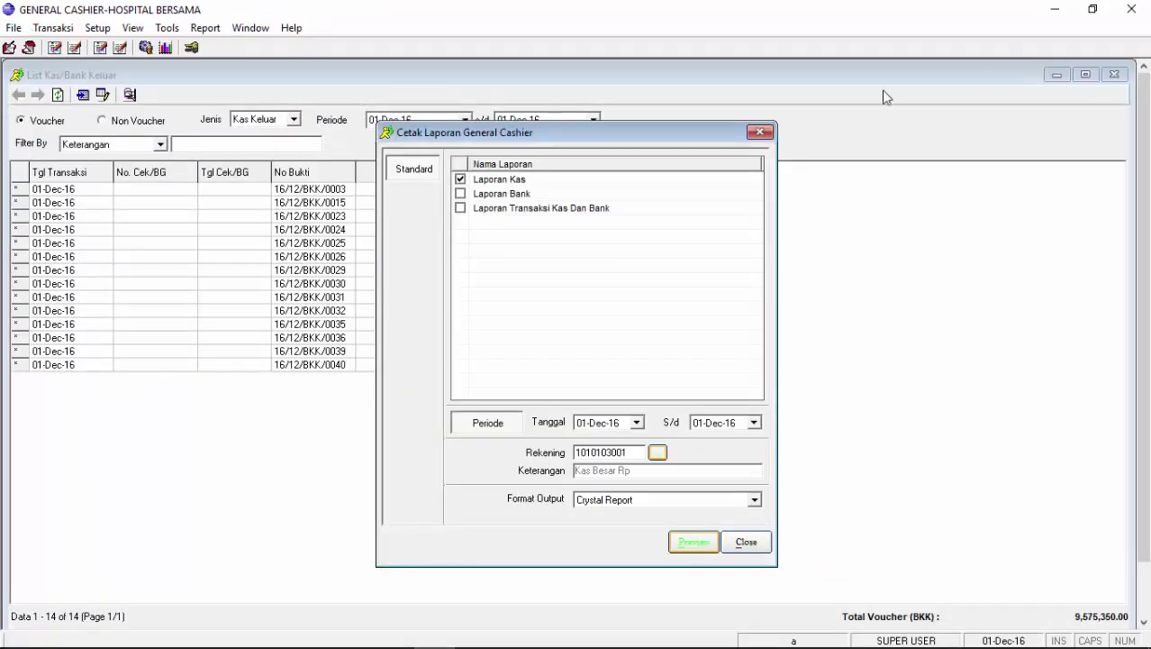
click(746, 542)
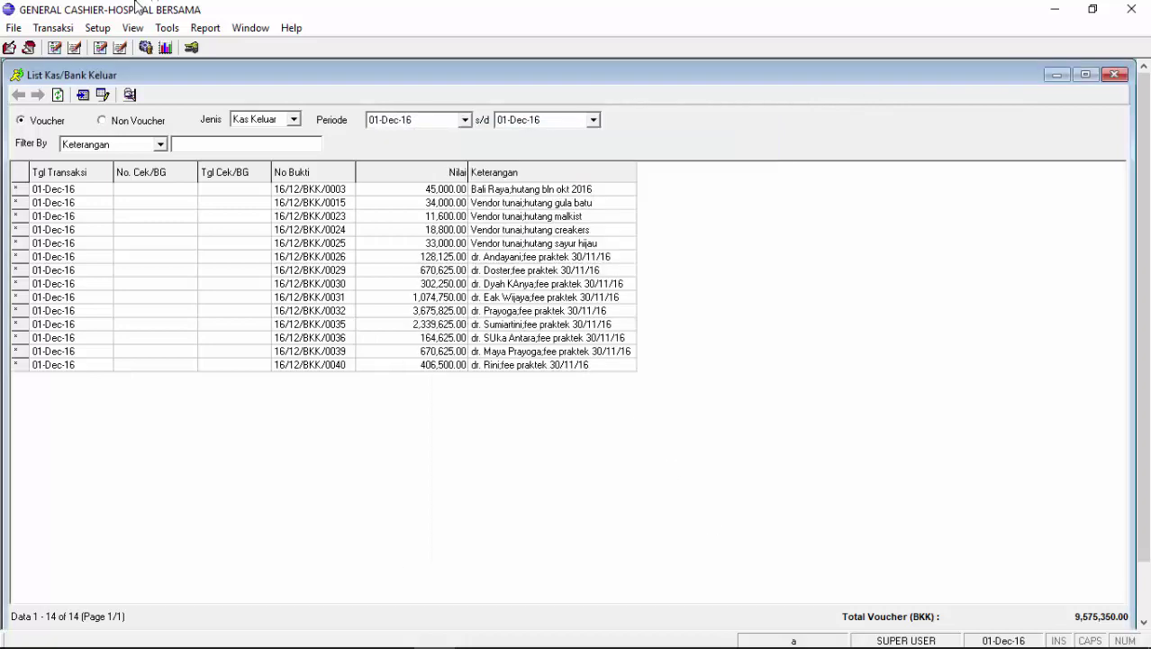
Switch to General Ledger, open the journal transaction list and start a new journal transaction
click(115, 49)
click(52, 27)
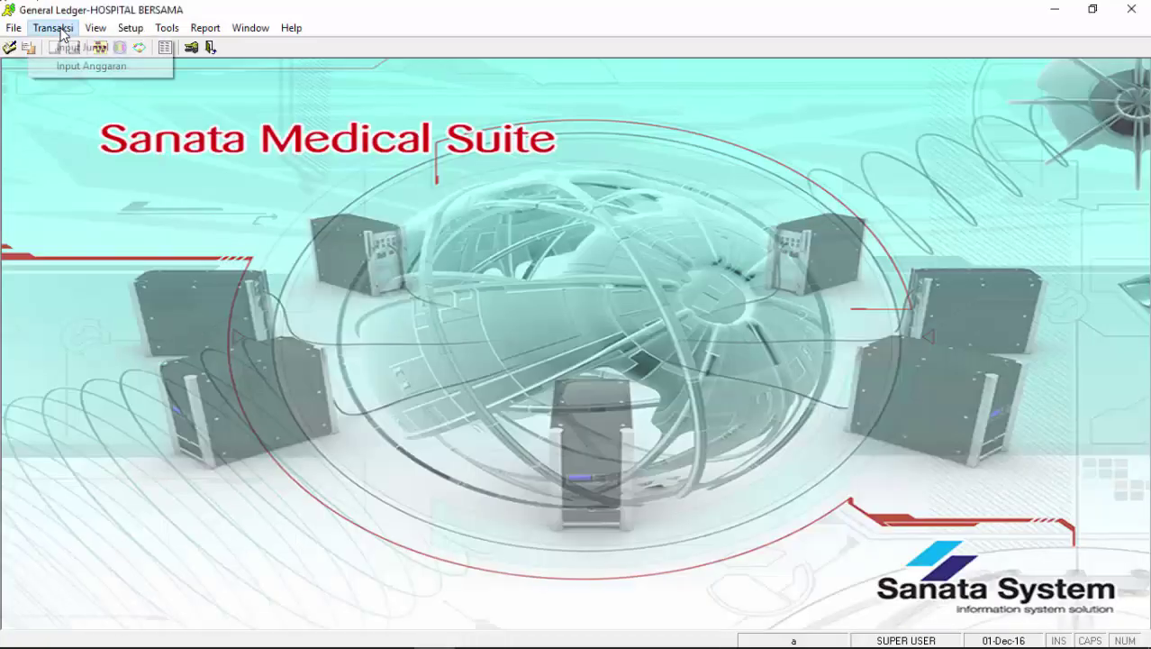
click(77, 51)
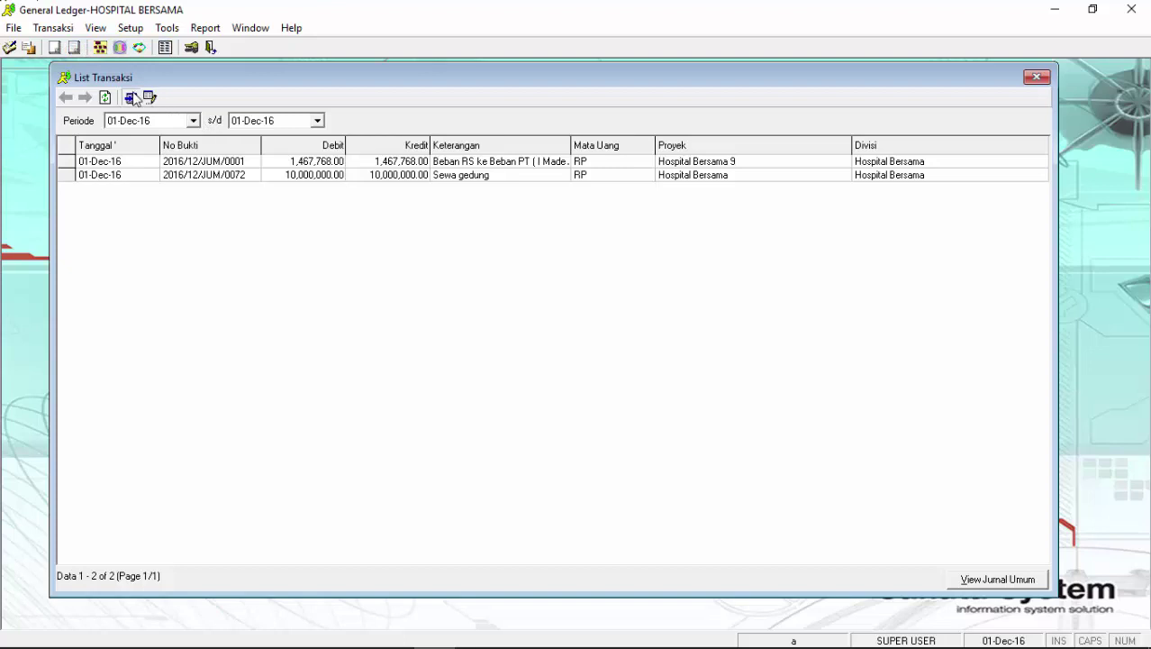
click(150, 96)
Describe the journal as "Penyusutan gedung" and assign division Hospital Bersama and project 1 Hospital Bersama
click(367, 162)
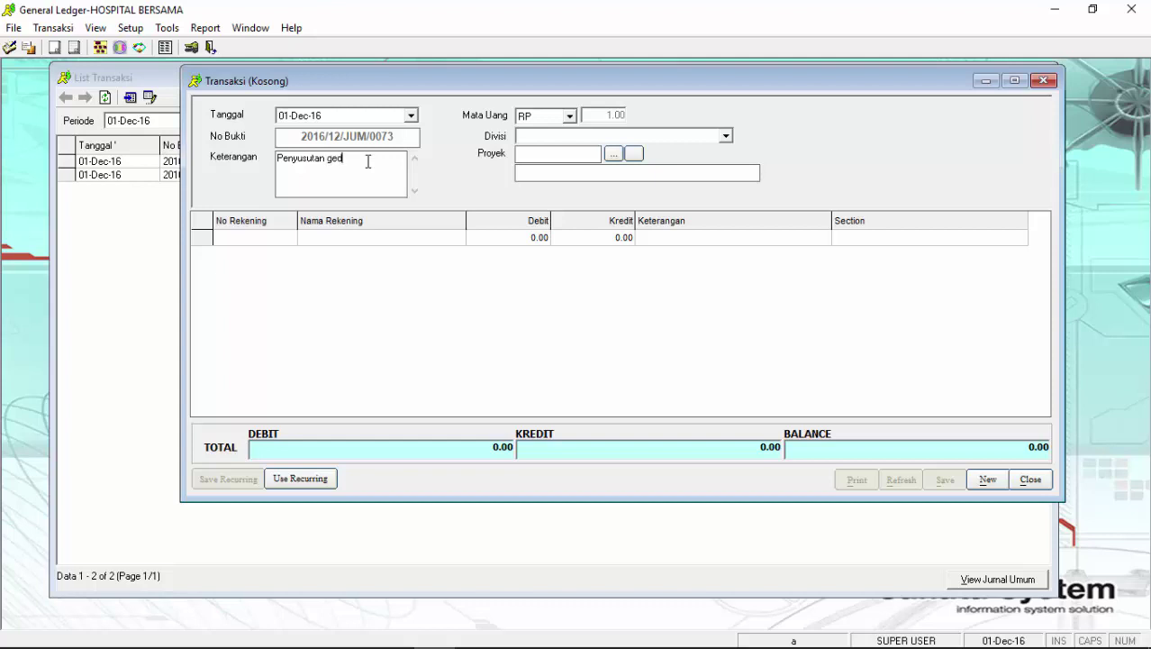
click(678, 135)
click(671, 155)
click(592, 155)
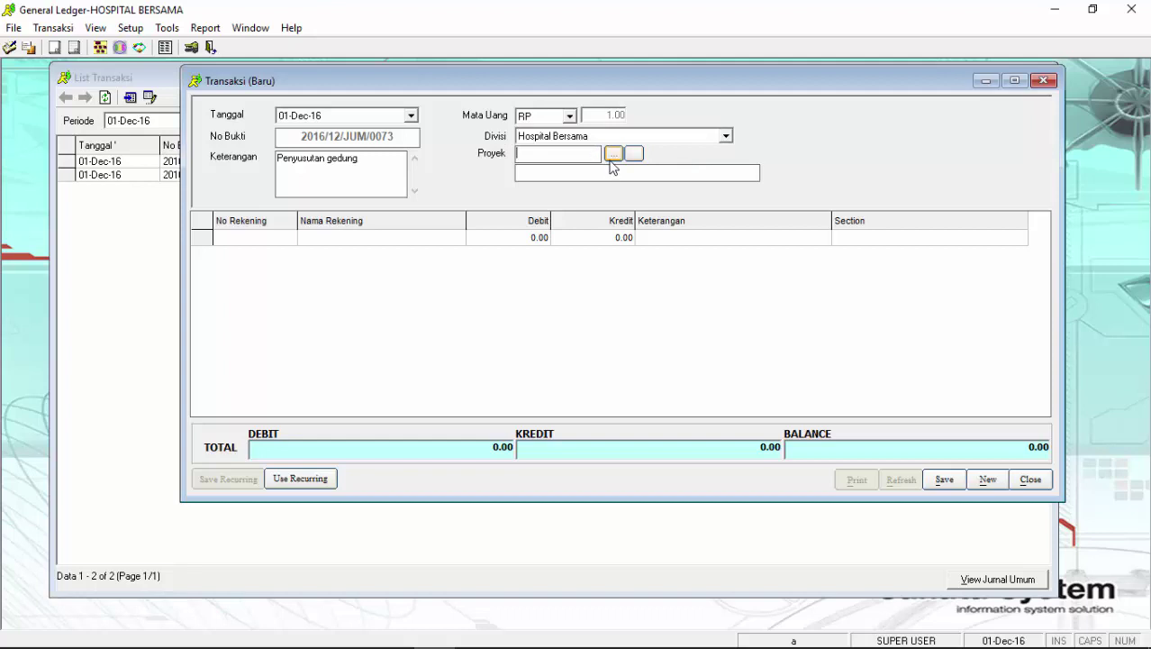
click(614, 154)
click(630, 218)
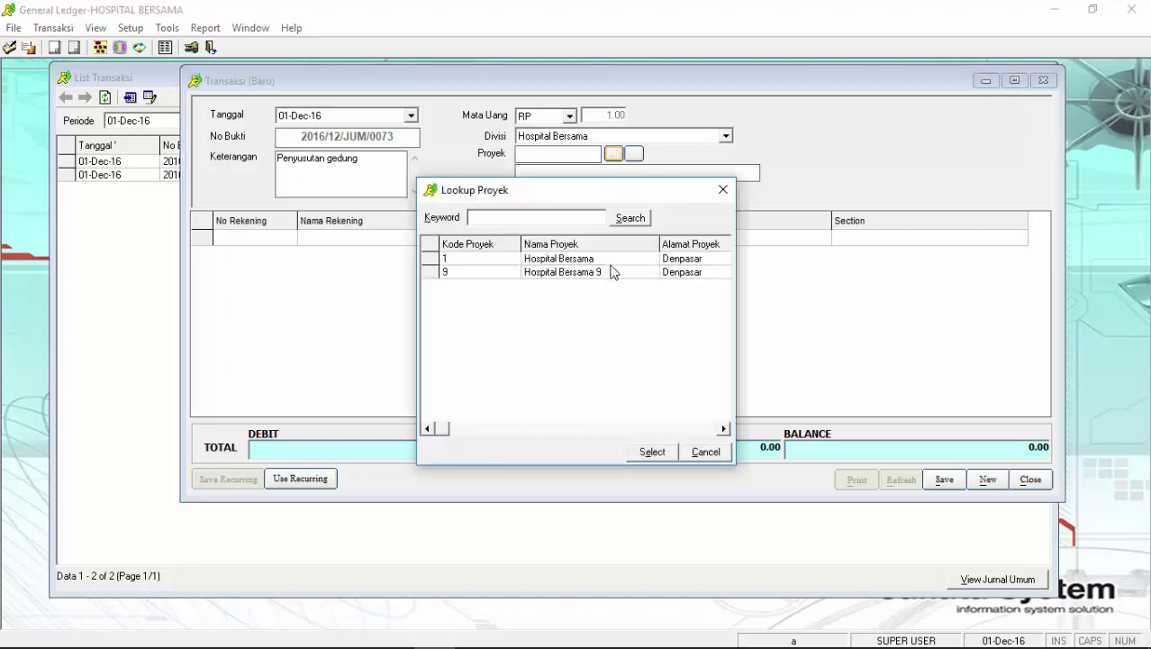
double_click(570, 259)
Look up "penyus" accounts and add 70101 Beban Penyusutan Bangunan as the journal's first line
double_click(286, 239)
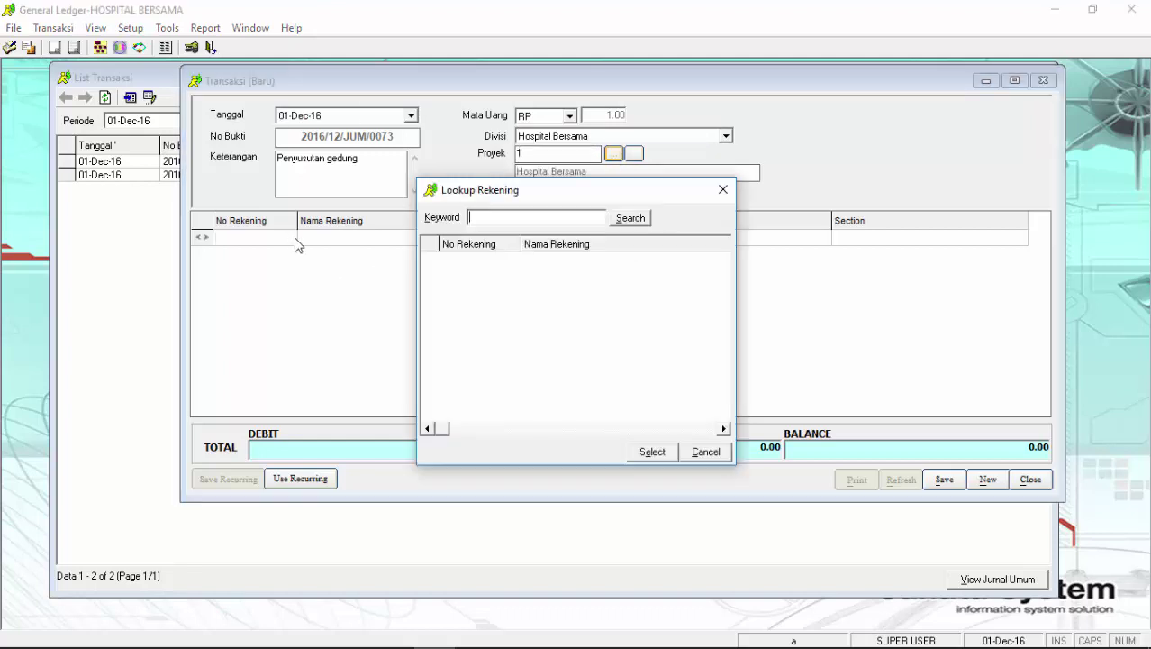
text(penyus)
key(Down)
key(Down)
key(Down)
key(Down)
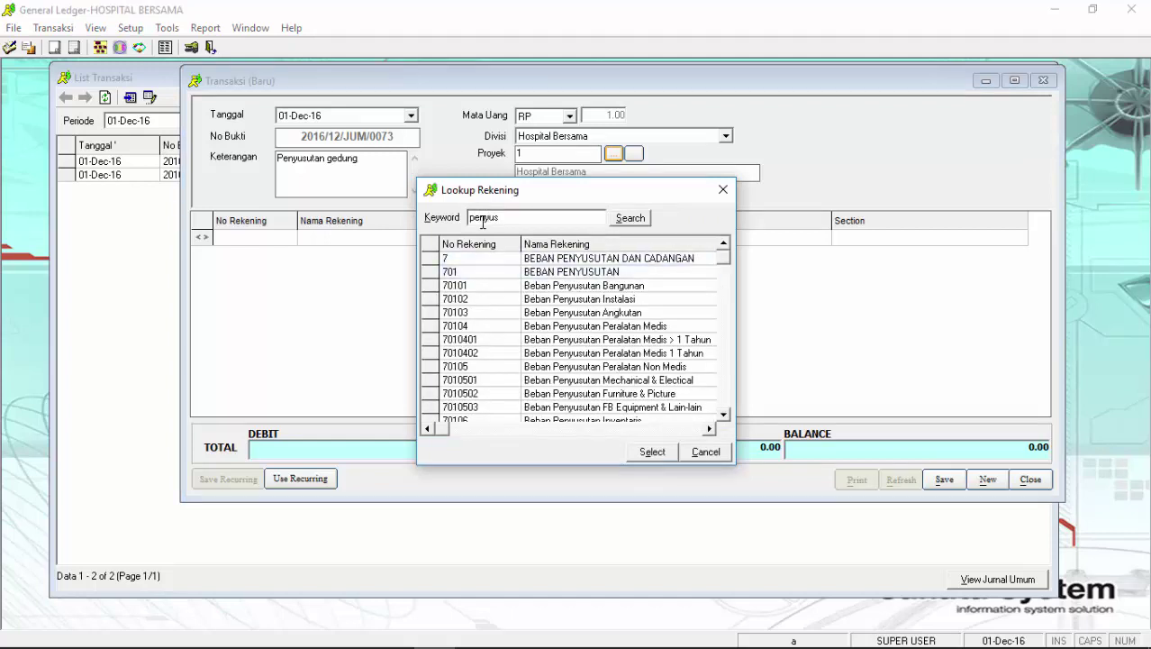
key(Up)
key(Return)
Give the Beban Penyusutan Bangunan line a debit of 35,000,000, description "Biaya Penyusutan Gedung Timur" and section CORPORATE
click(488, 236)
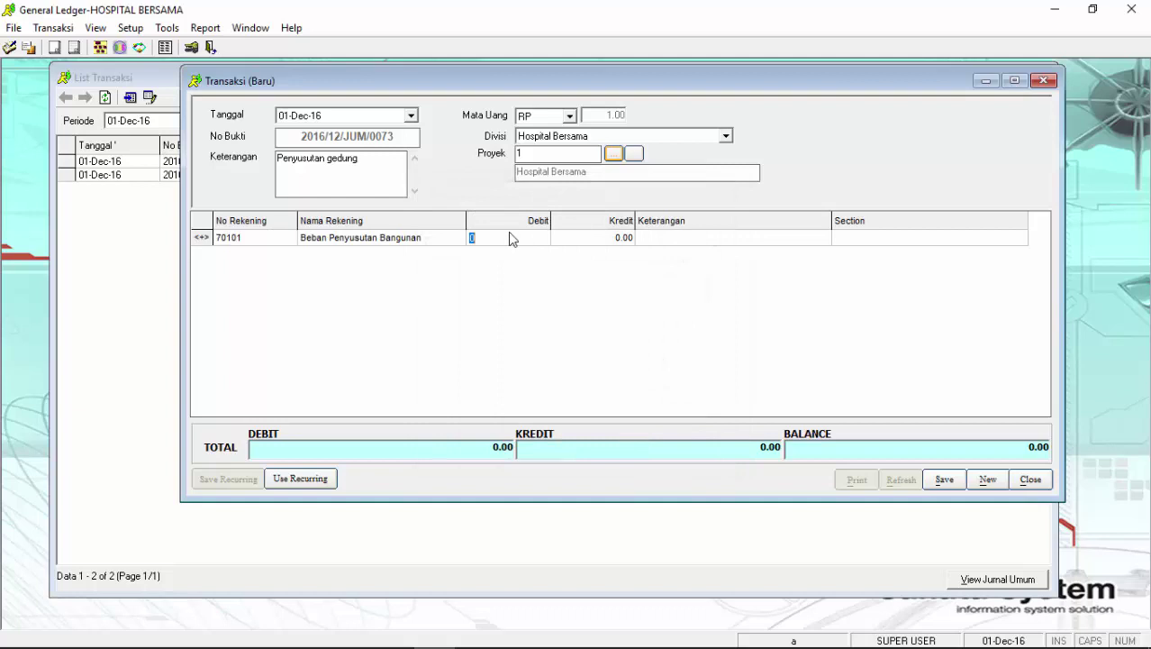
text(35,000,00)
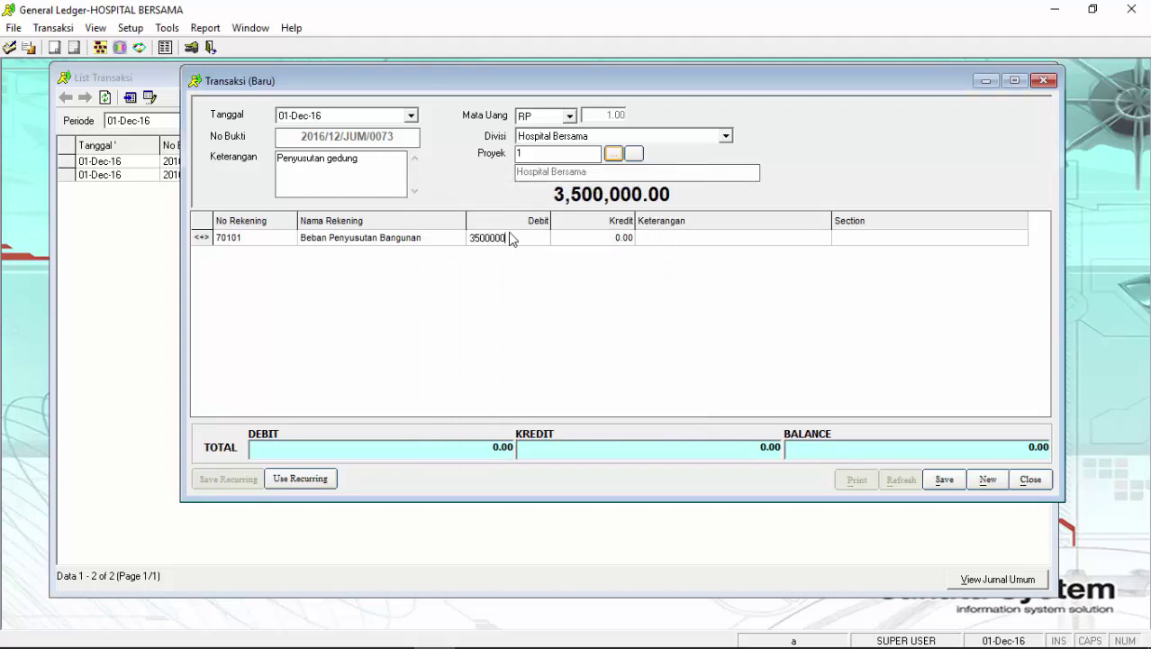
text(0)
key(Tab)
key(Tab)
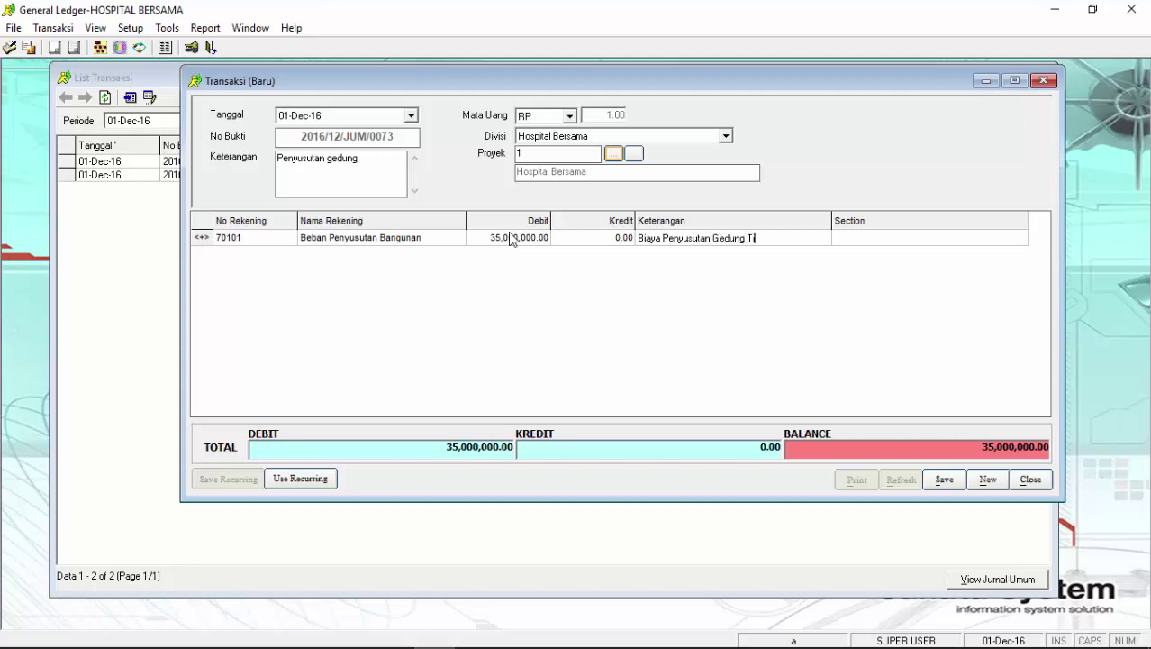
key(Return)
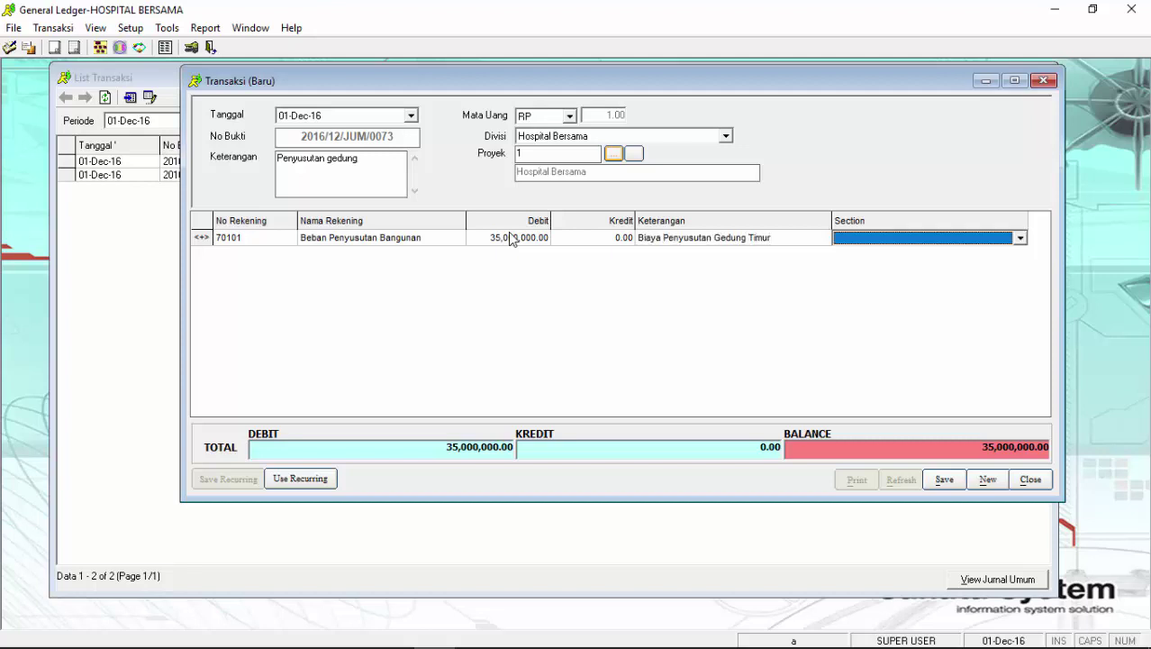
key(Down)
key(Down)
key(Return)
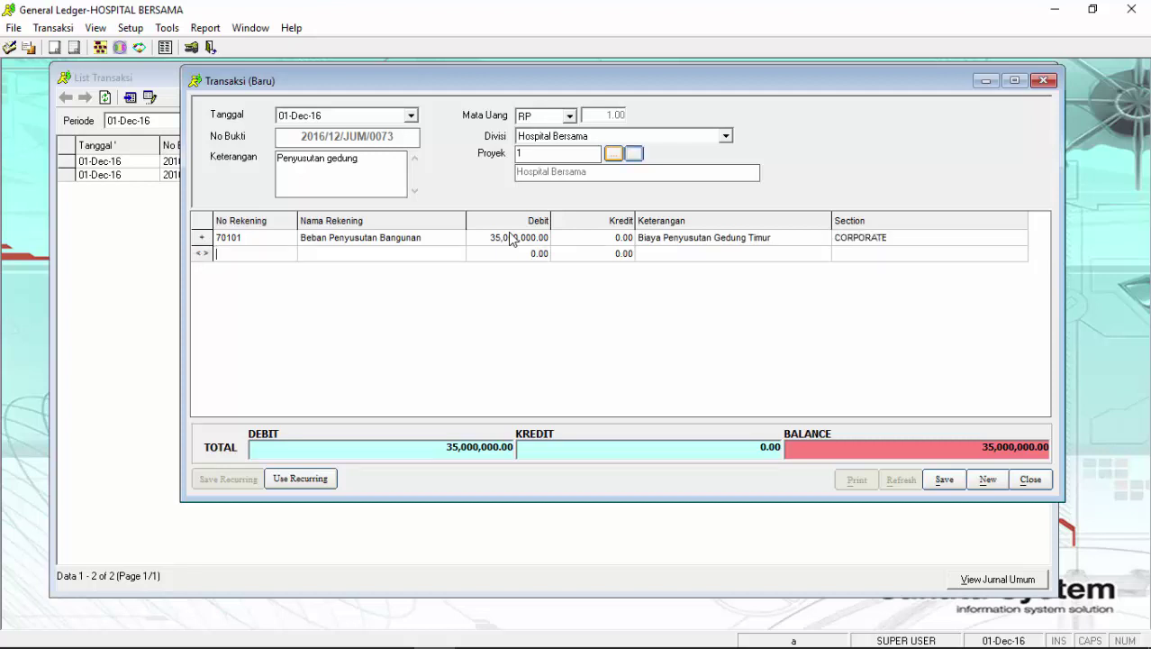
key(F2)
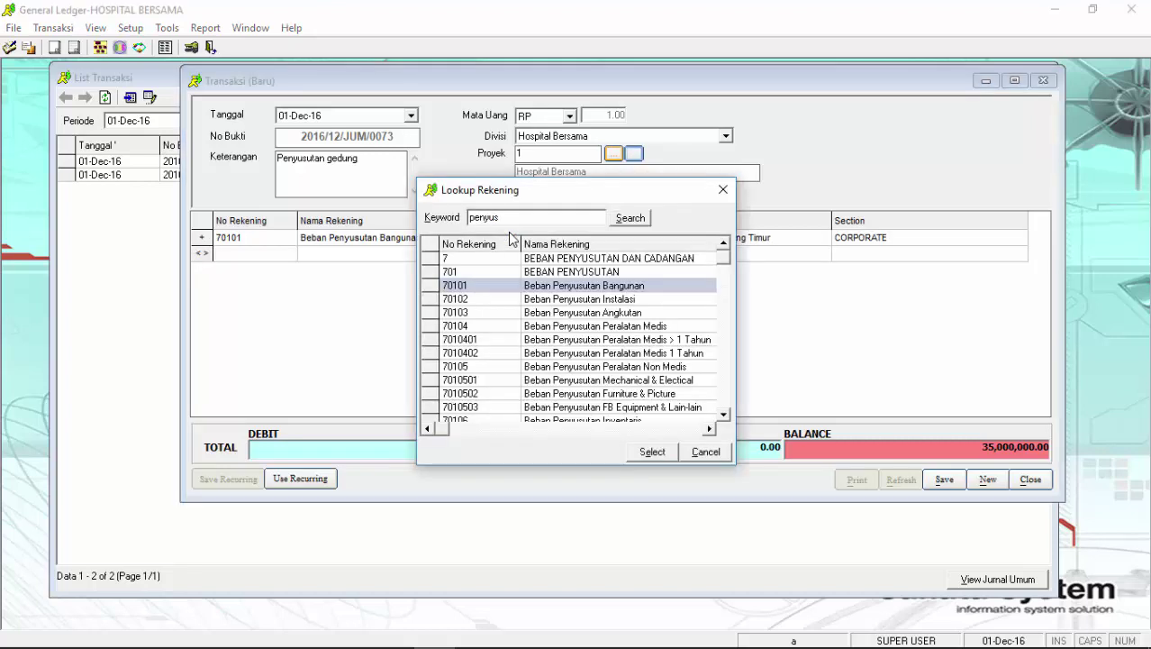
key(shift+Tab)
text(np)
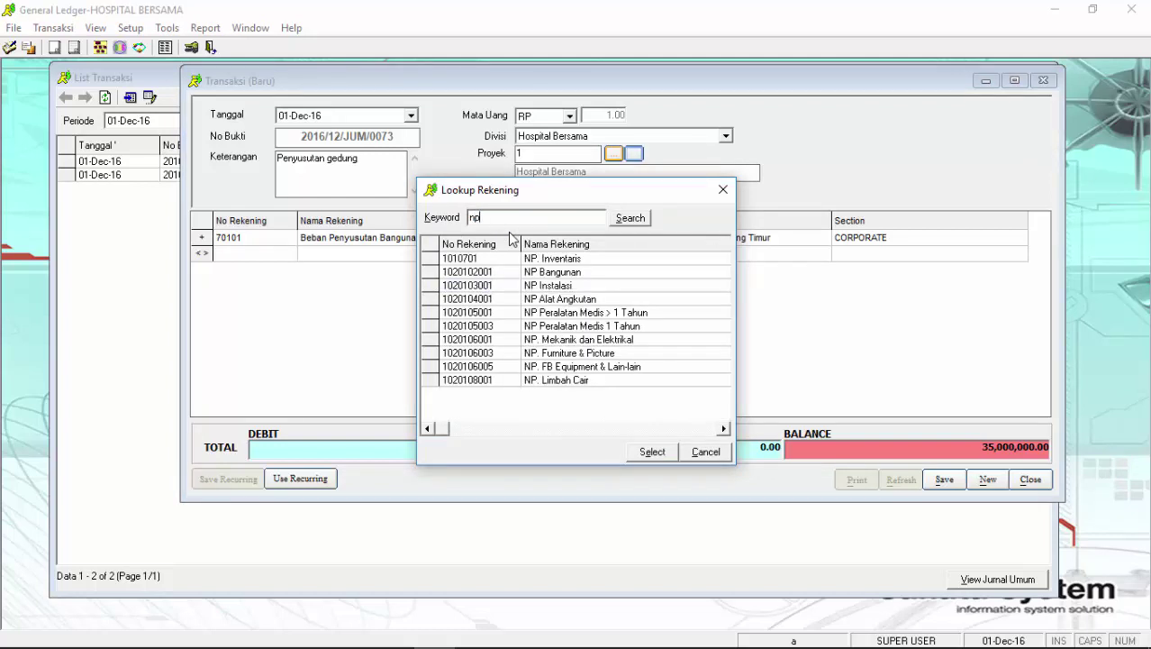
key(Down)
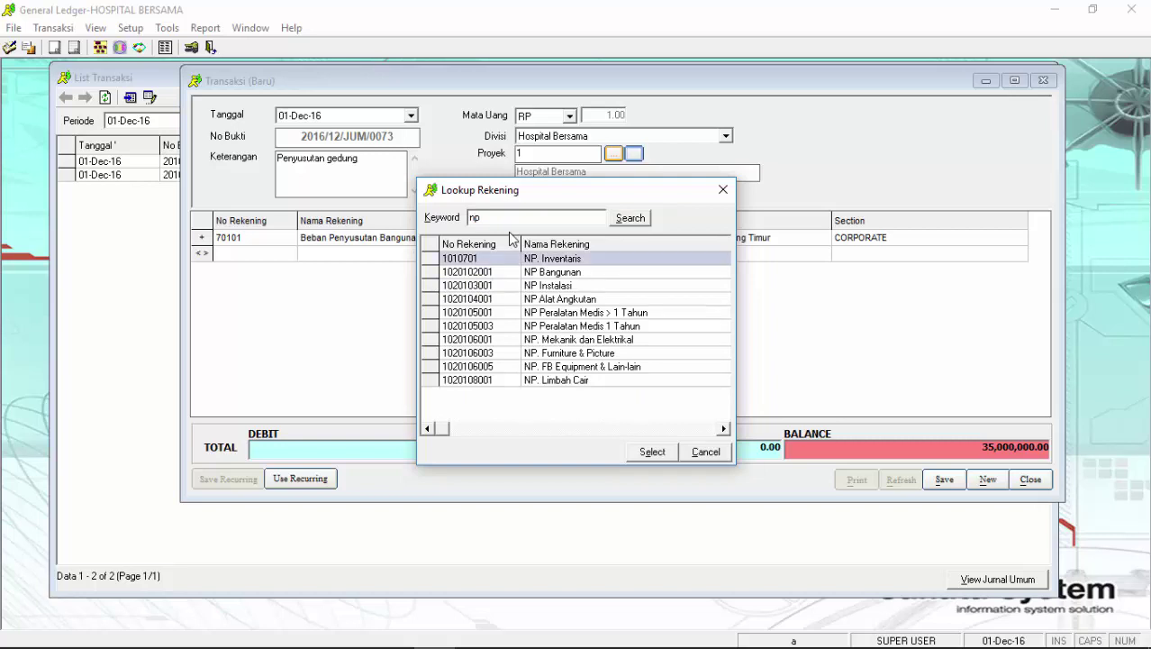
key(Down)
key(Down)
key(Up)
key(Return)
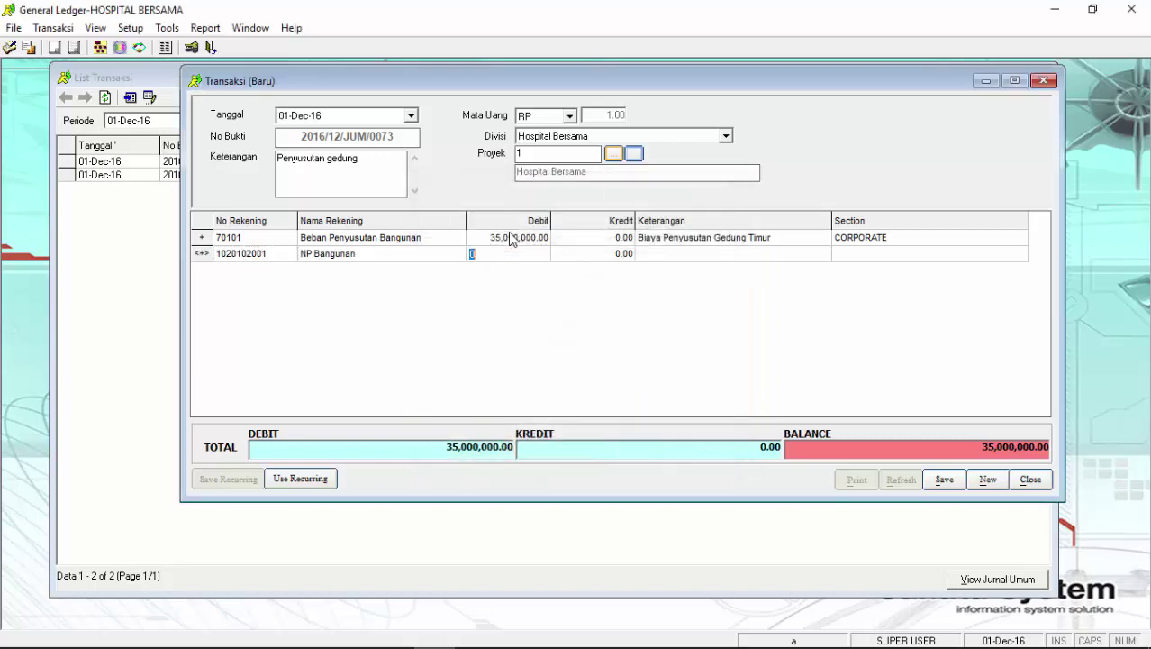
Give the NP Bangunan line a credit of 35,000,000, description "Biaya Penyusutan Gedung Timur" and section CORPORATE
key(Return)
key(Return)
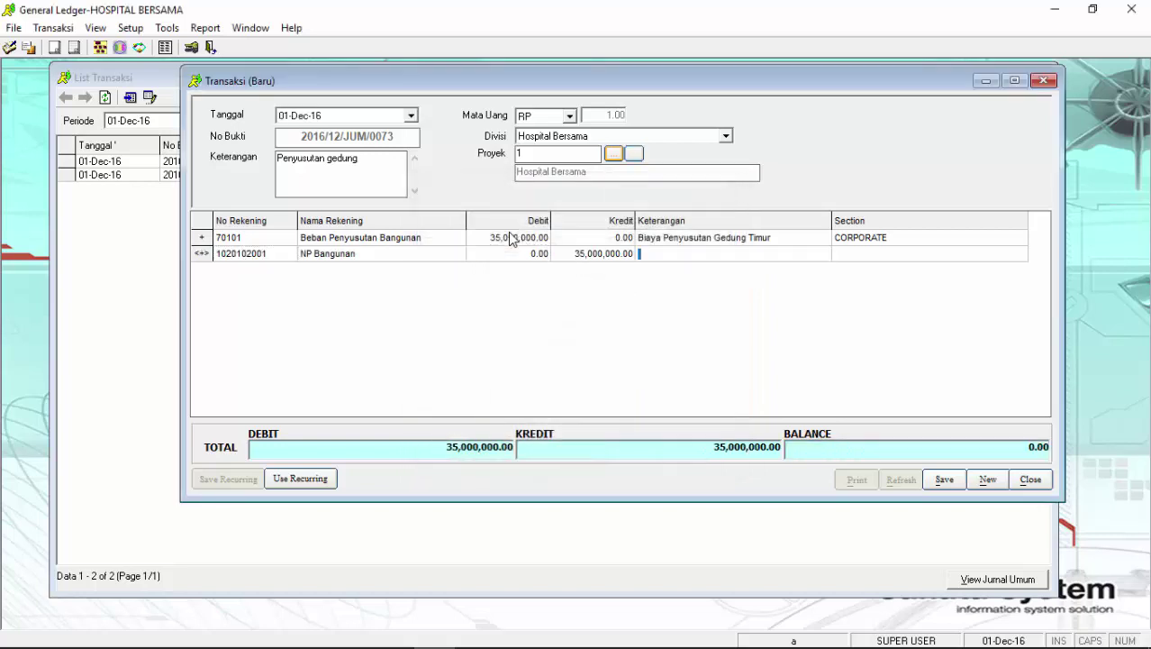
text(Biaya Penyusutan Gedung Ti)
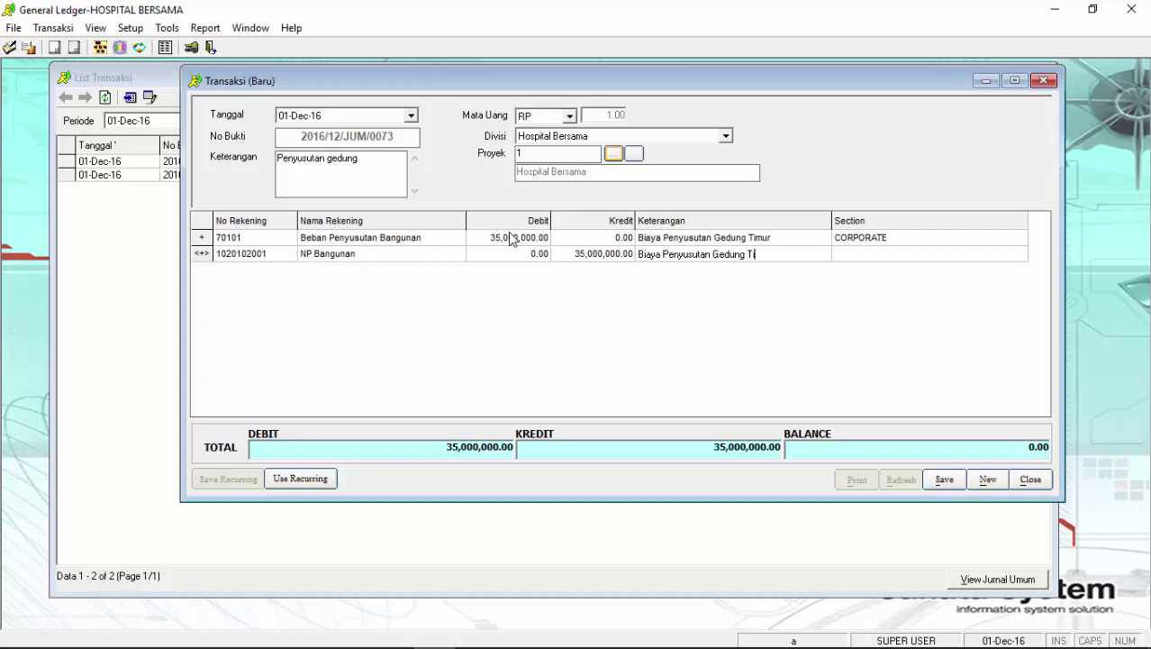
text(mur)
key(Return)
key(Down)
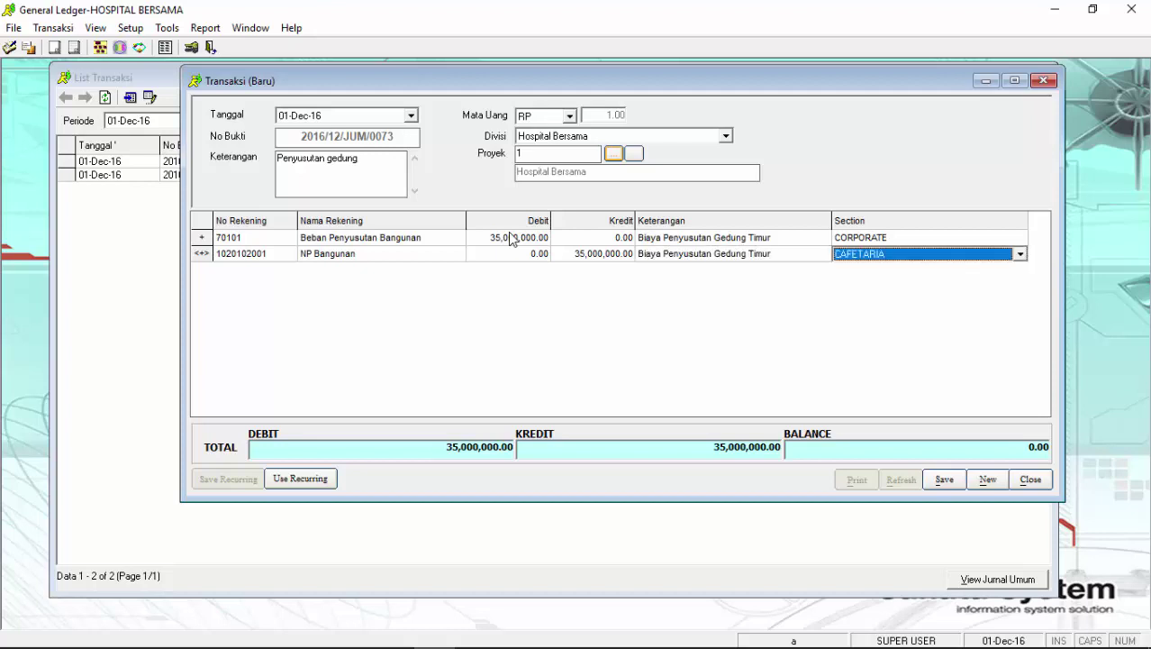
key(Return)
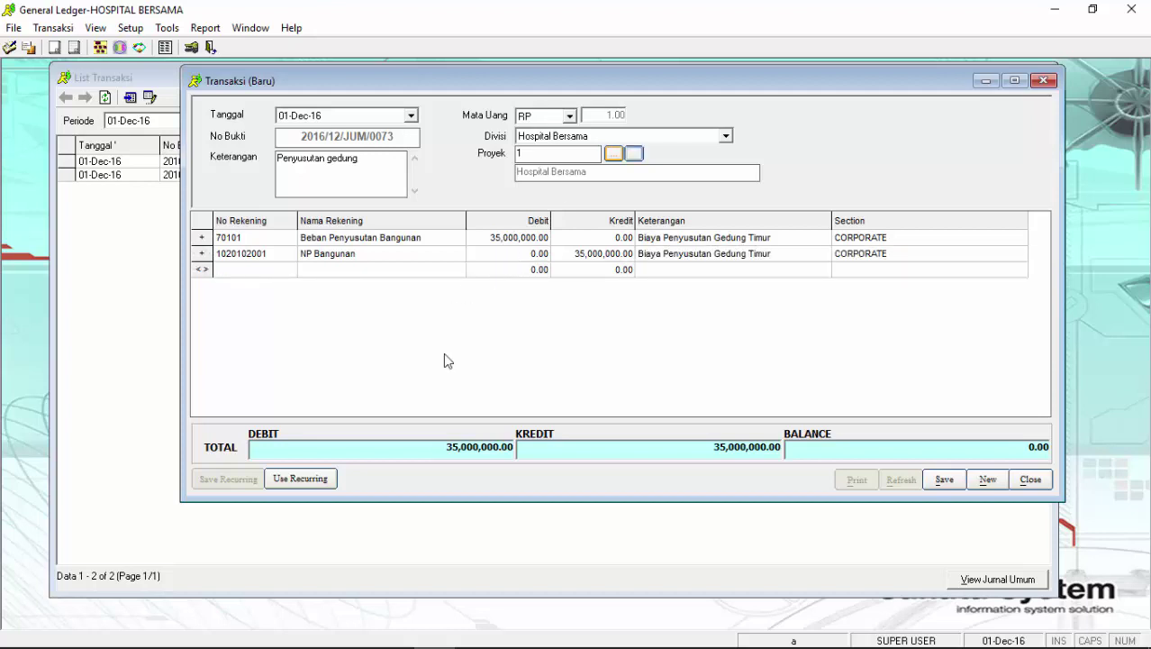
Save the depreciation journal without printing its voucher, then close it and refresh the transaction list
click(944, 480)
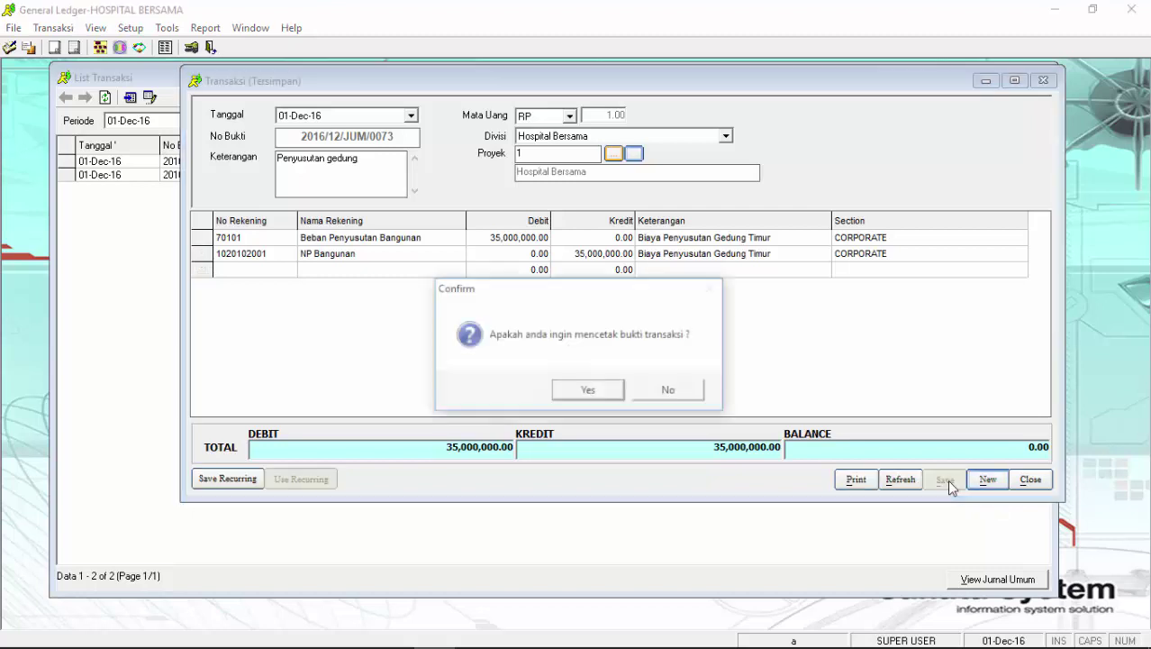
click(670, 391)
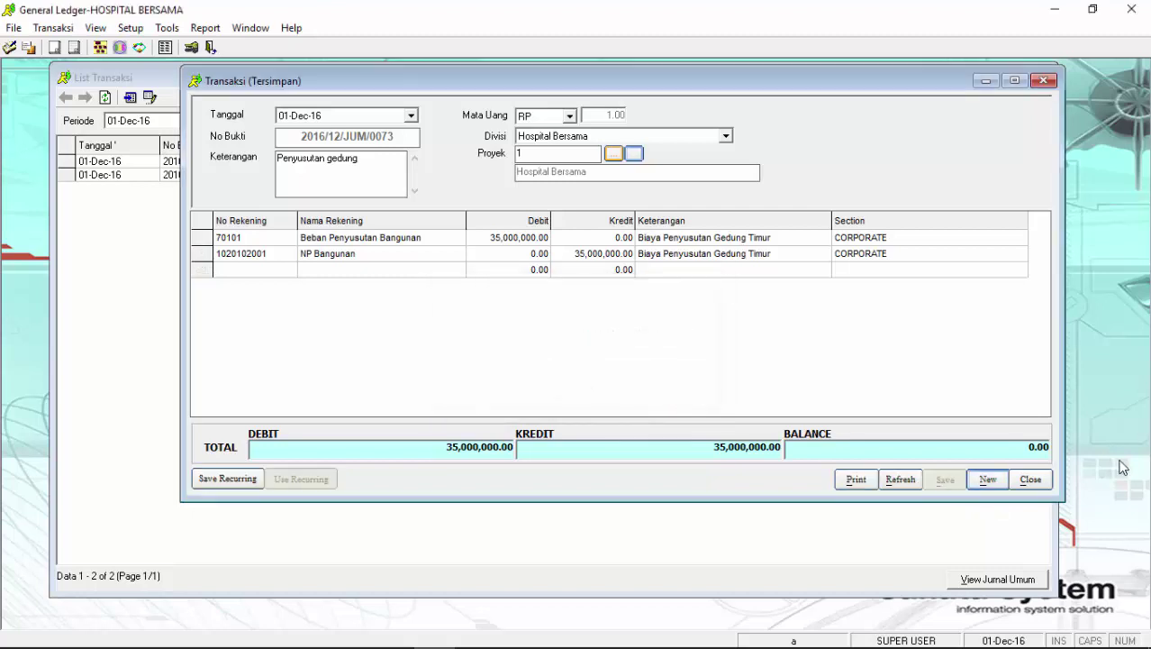
click(1034, 478)
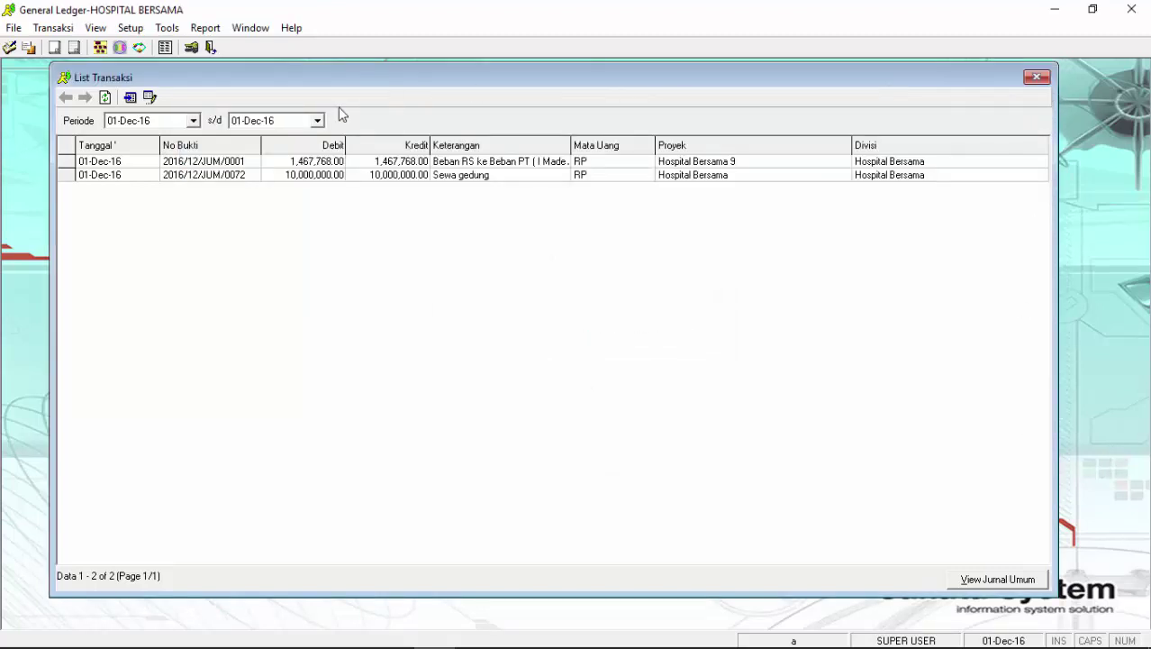
click(106, 97)
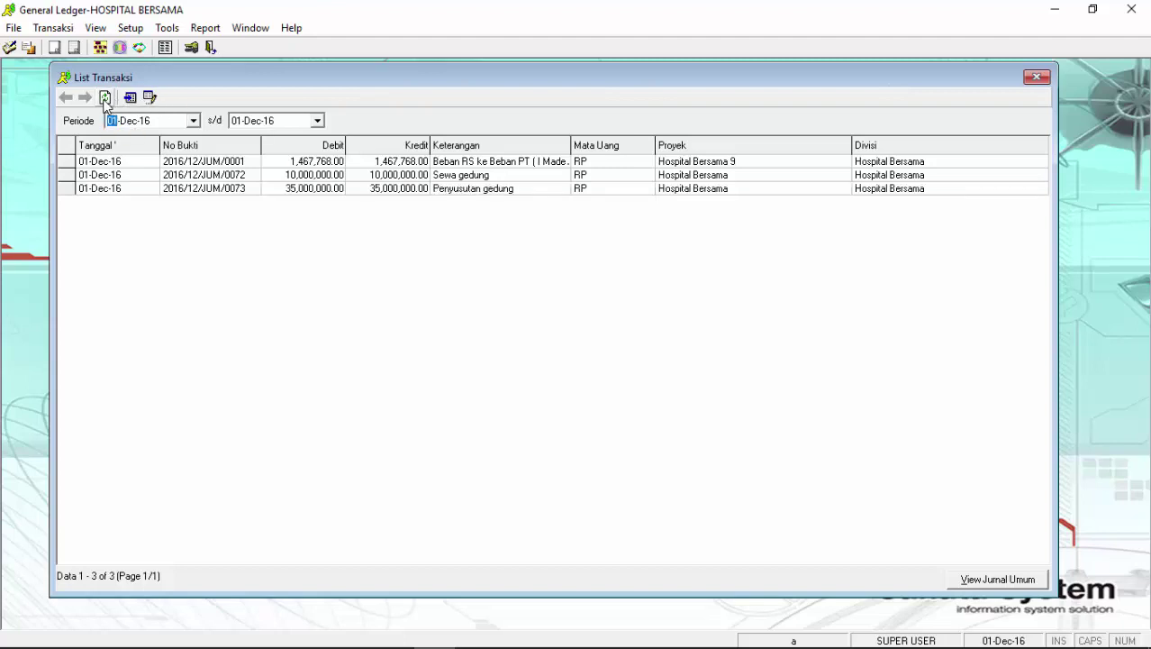
Open the Buku Besar view and select account 70101 Beban Penyusutan Bangunan
click(93, 28)
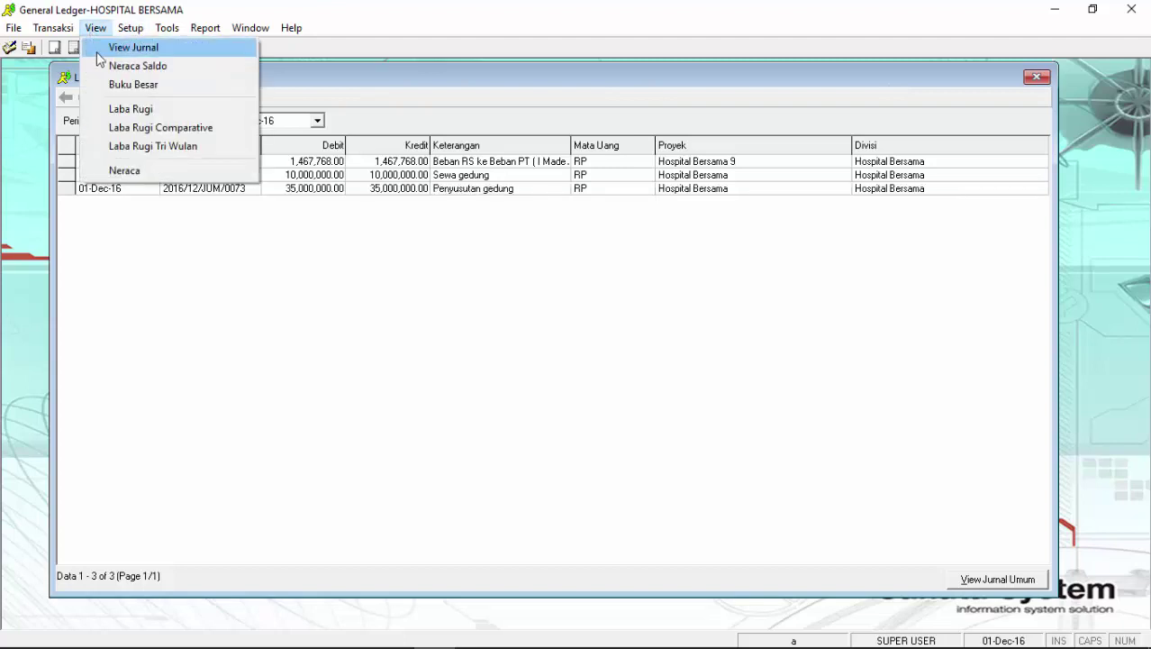
click(134, 86)
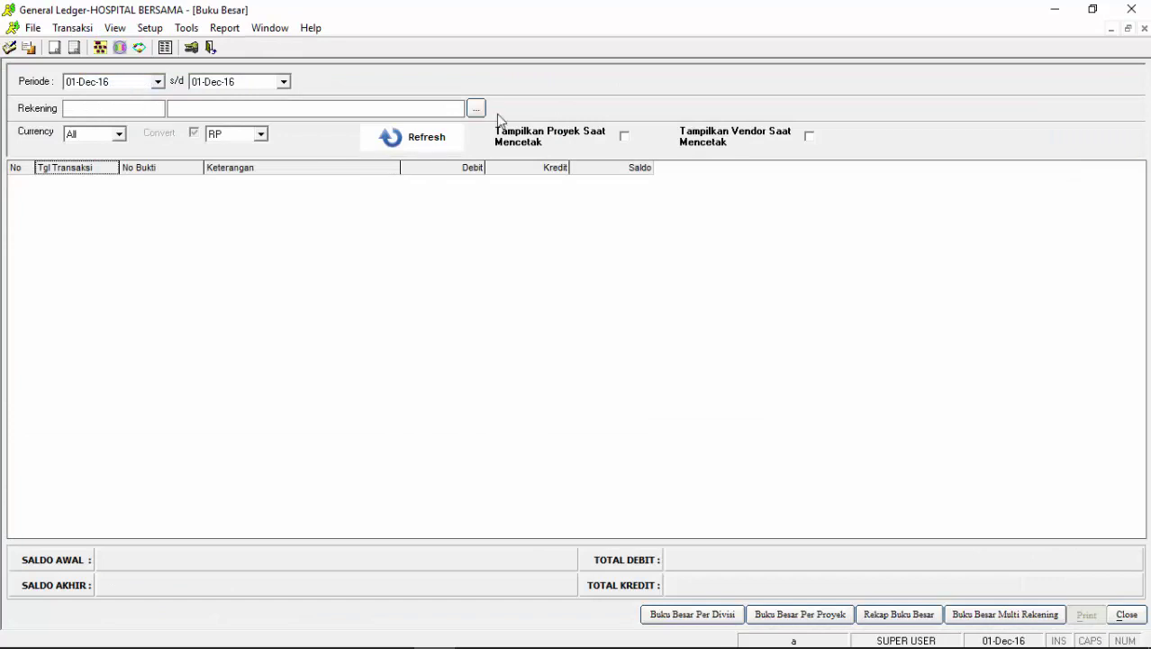
click(475, 109)
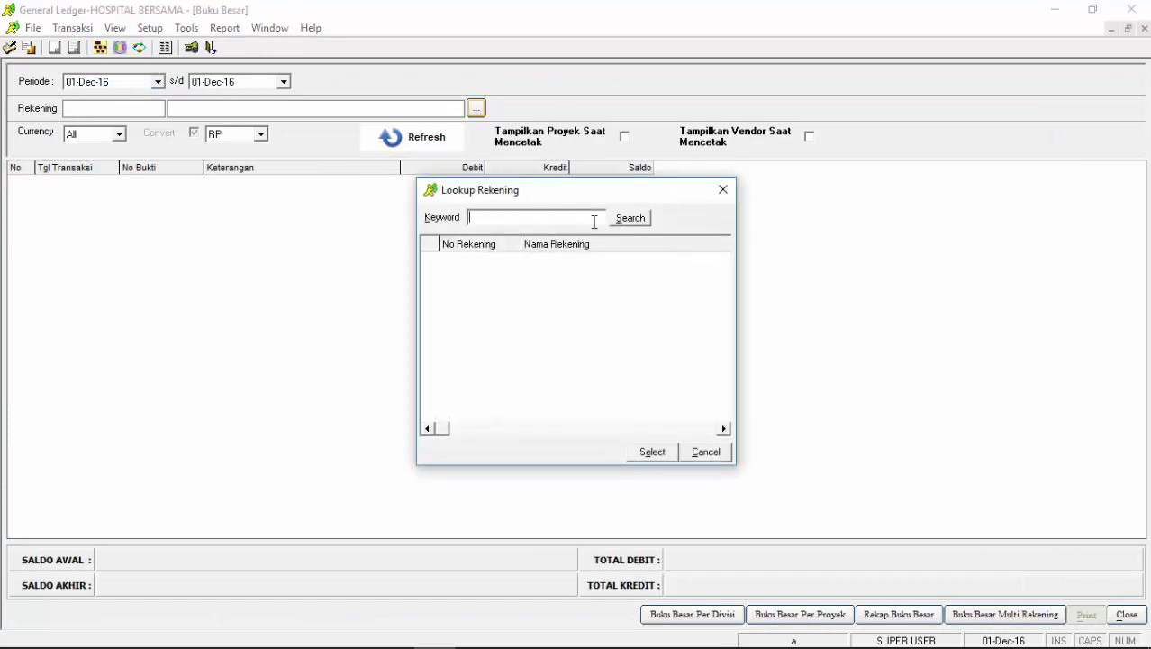
text(penyus)
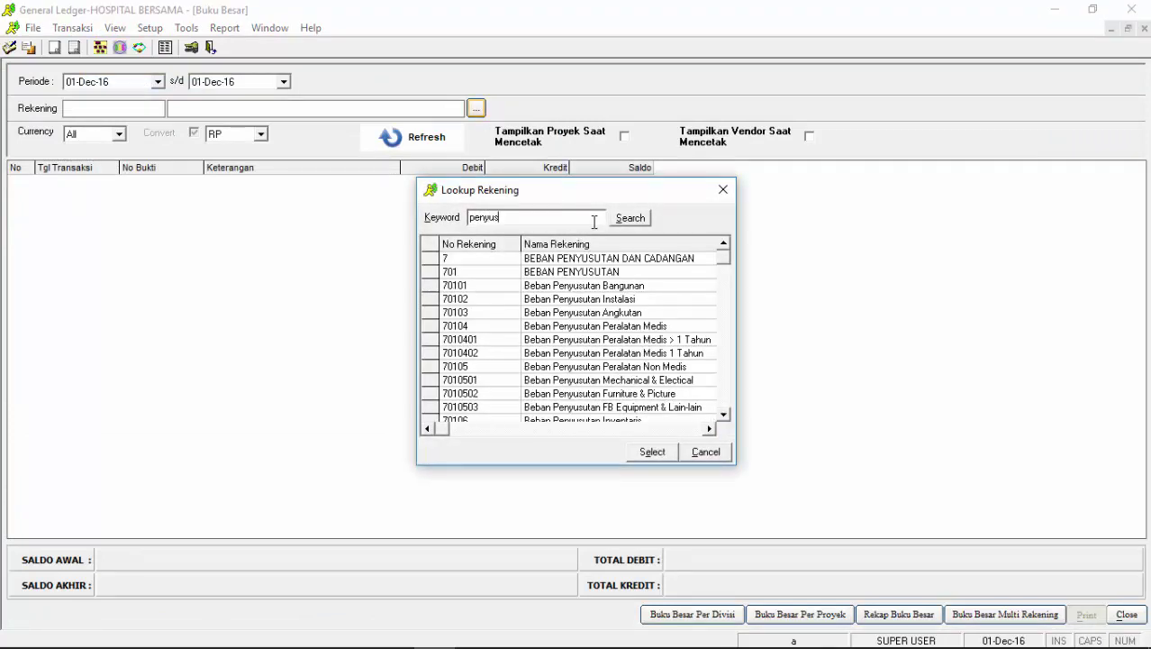
key(Down)
key(Down)
key(Down)
key(Return)
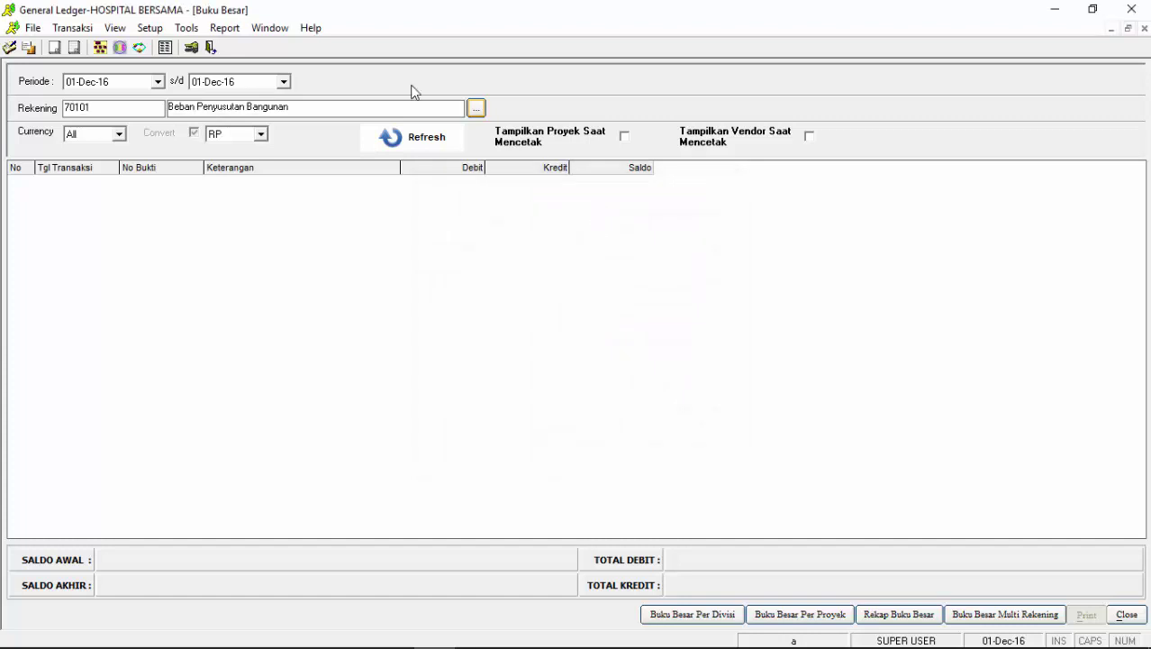
Refresh the ledger through 31-Dec-16, check the "Biaya Penyusutan Gedung Timur" entry, then close the ledger and transaction list
click(74, 85)
click(201, 82)
text(31)
click(410, 145)
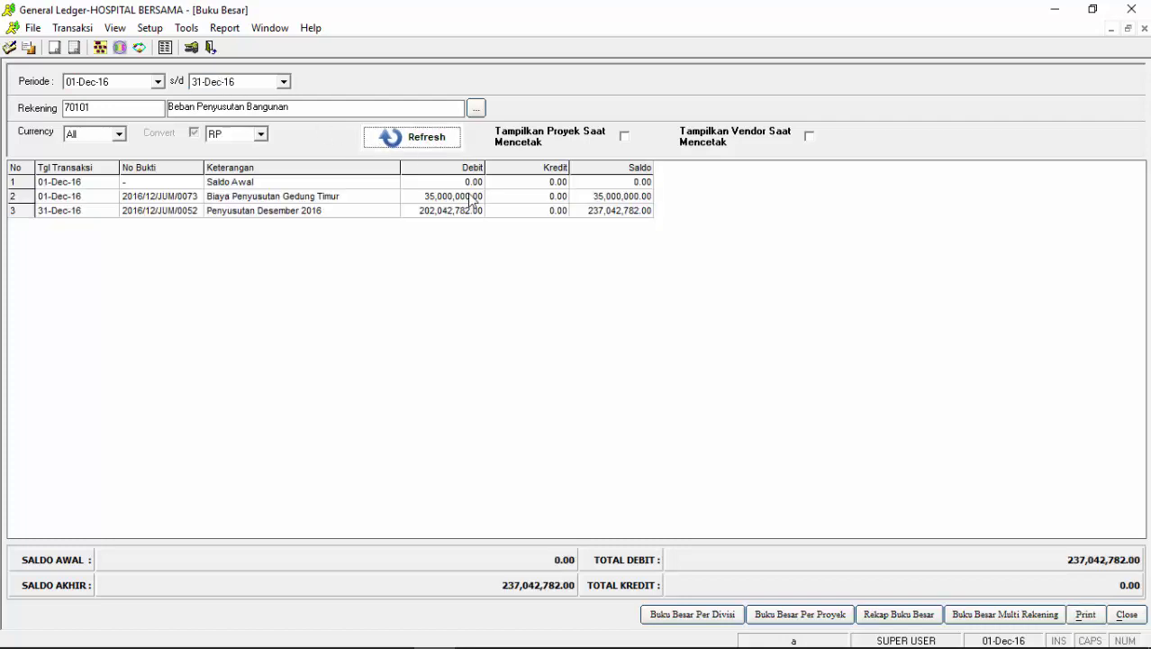
click(366, 197)
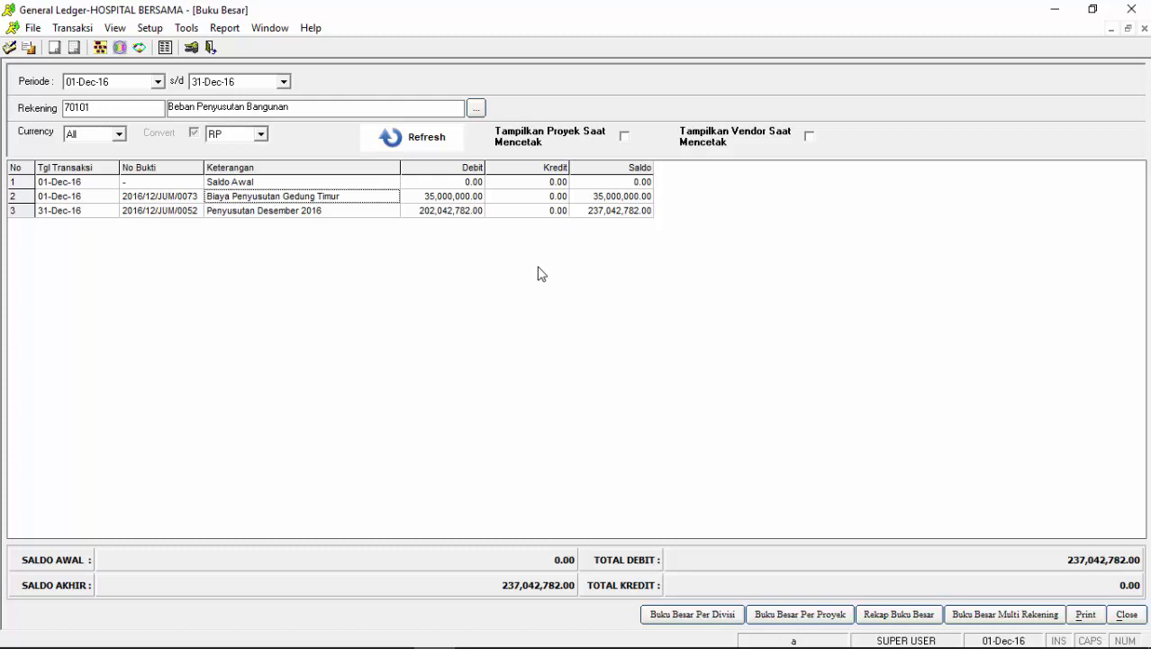
click(1126, 615)
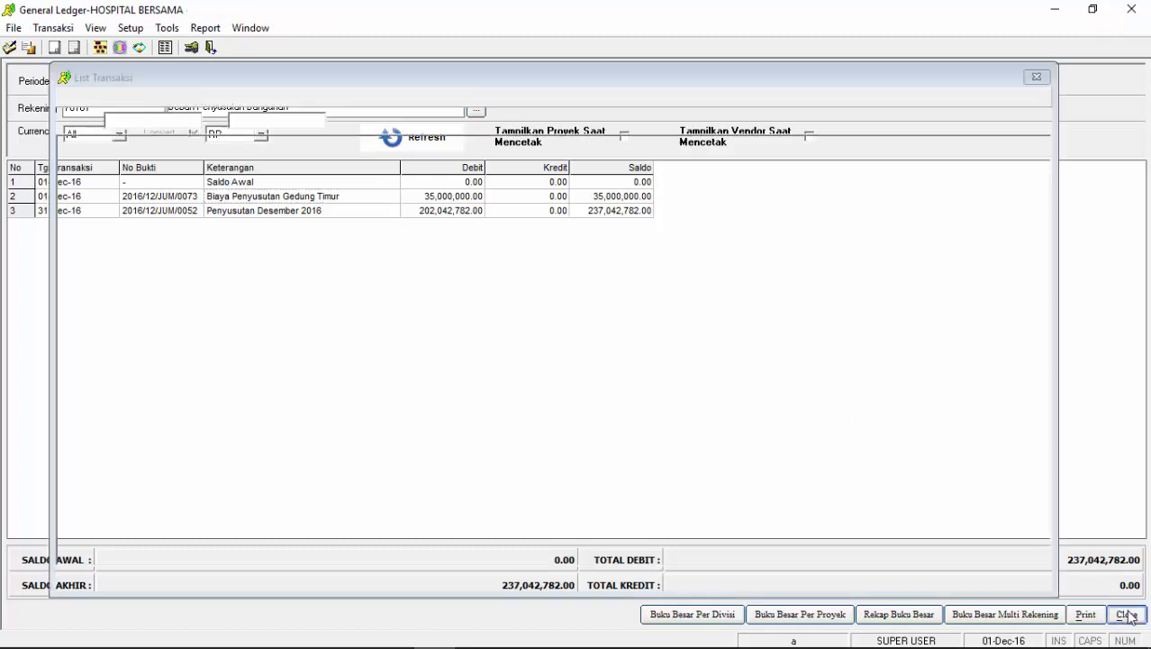
click(1036, 78)
Run the Tutup Buku process for December-2016, validating it with the user name and account password, then close the dialog
click(167, 28)
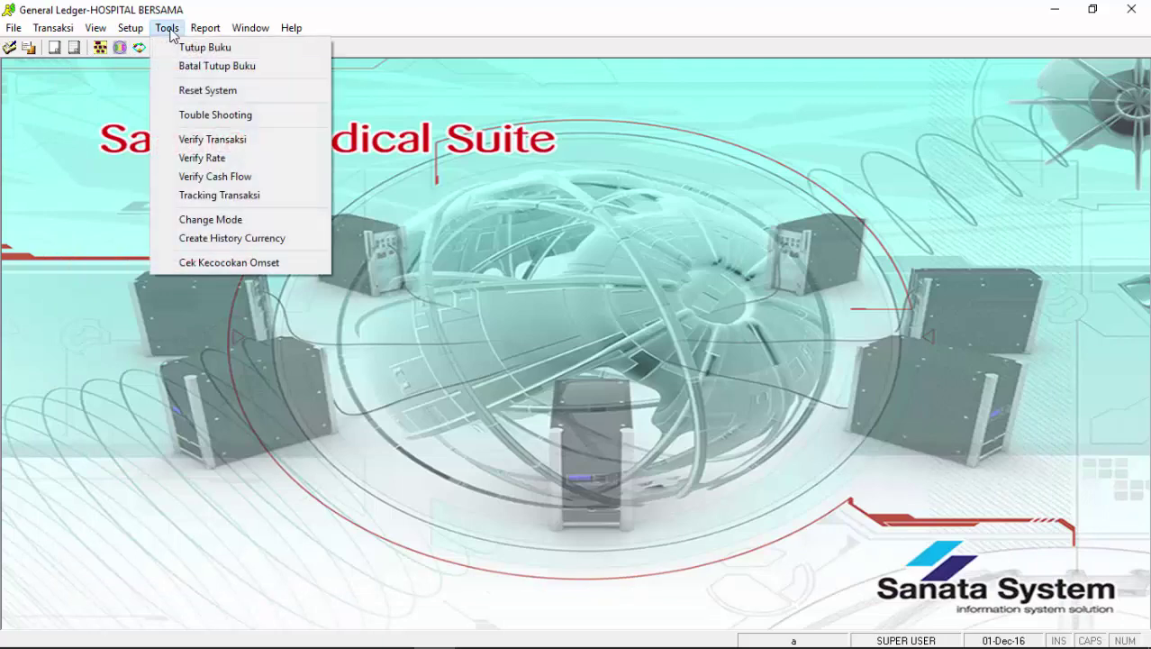
click(181, 44)
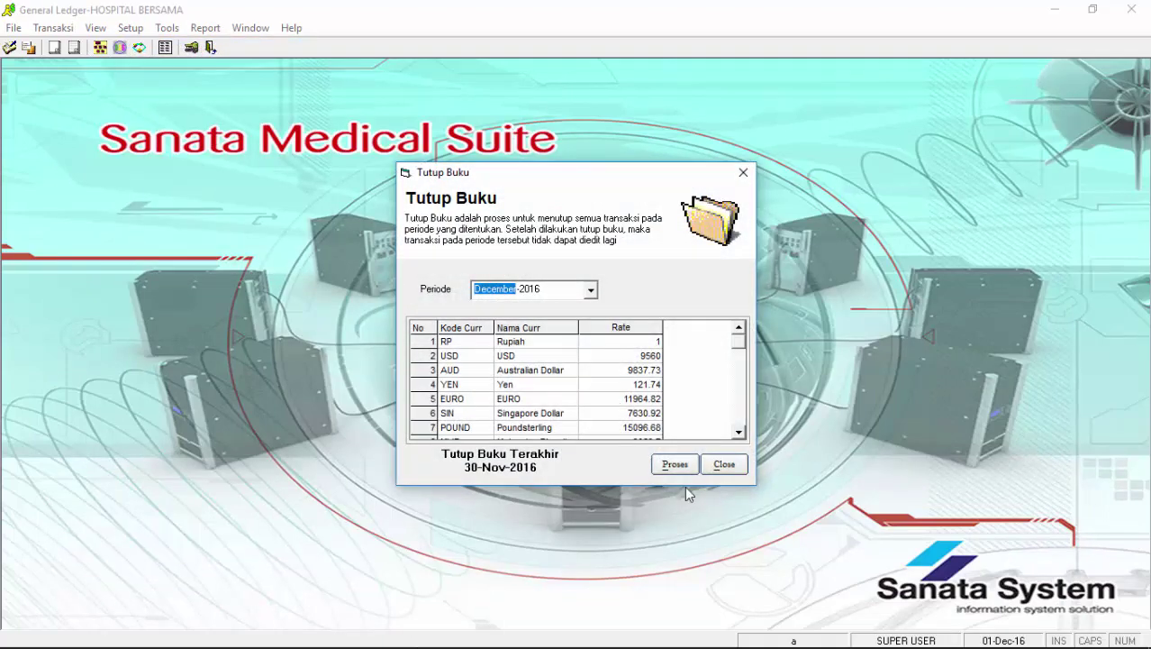
click(676, 463)
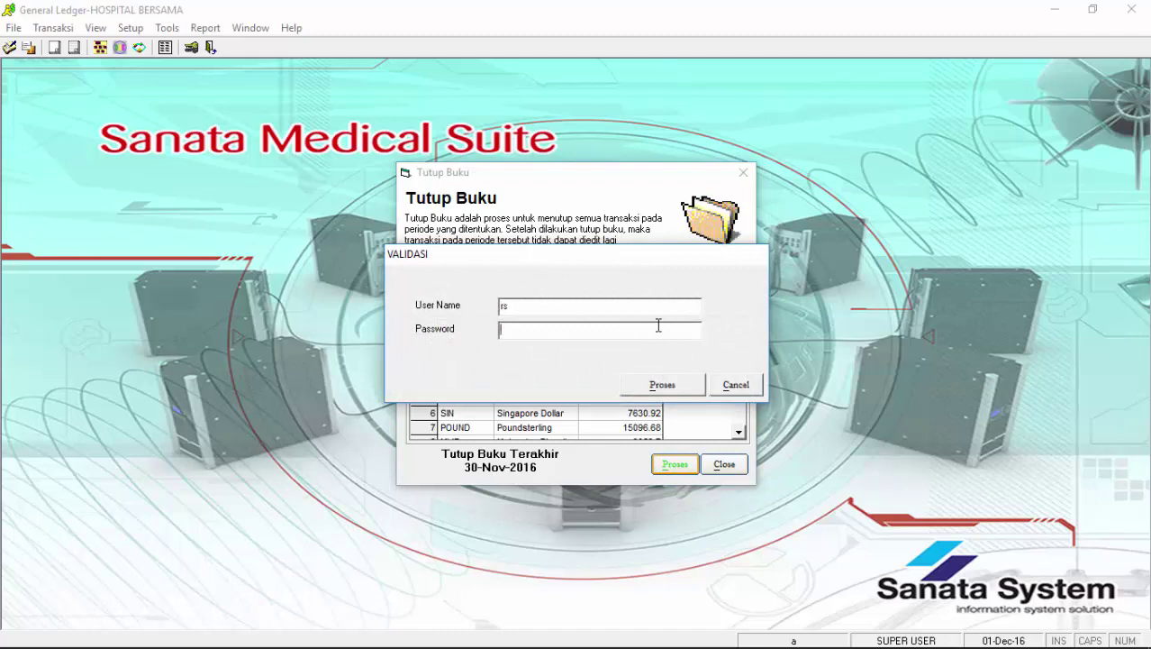
key(Return)
key(Return)
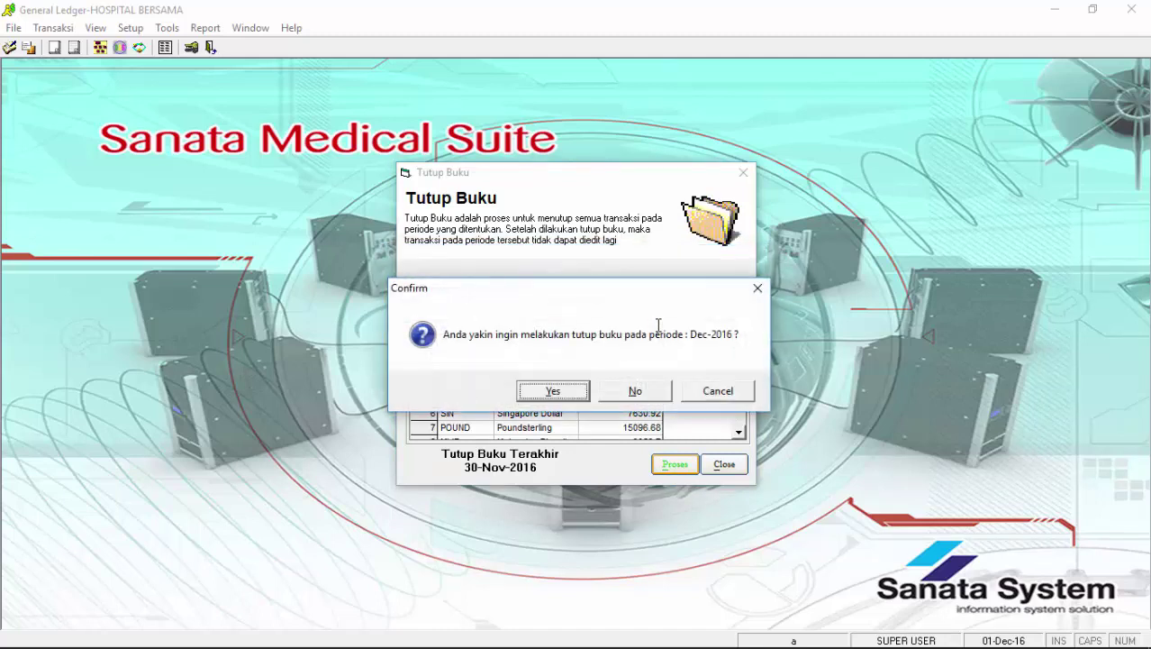
key(Return)
key(Return)
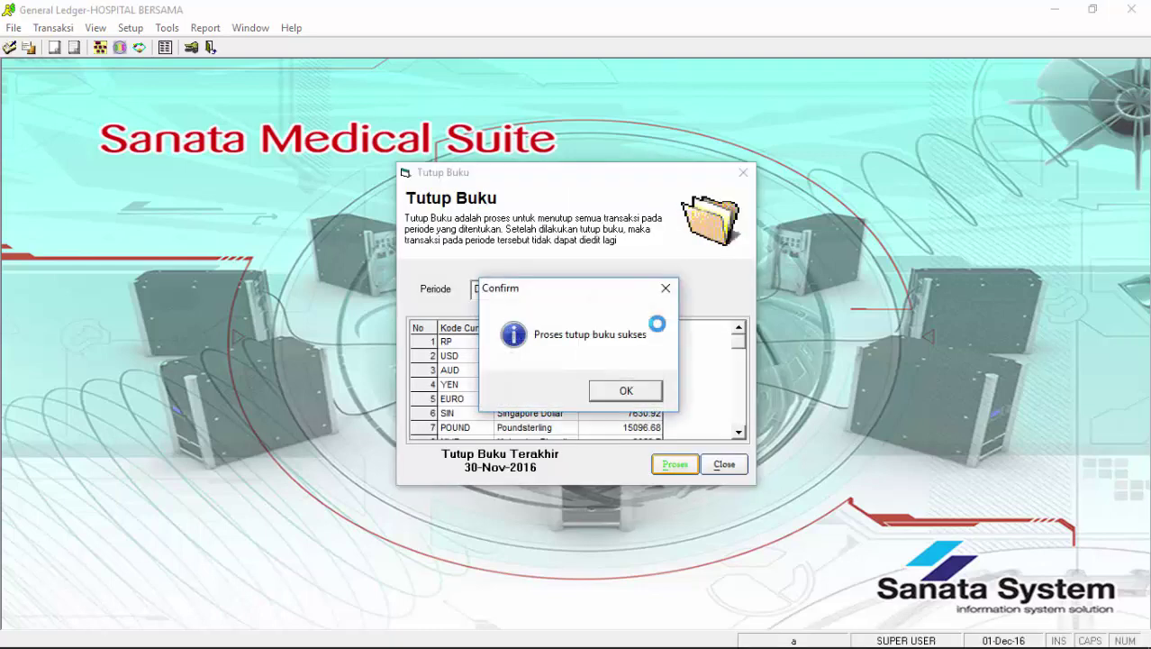
click(660, 395)
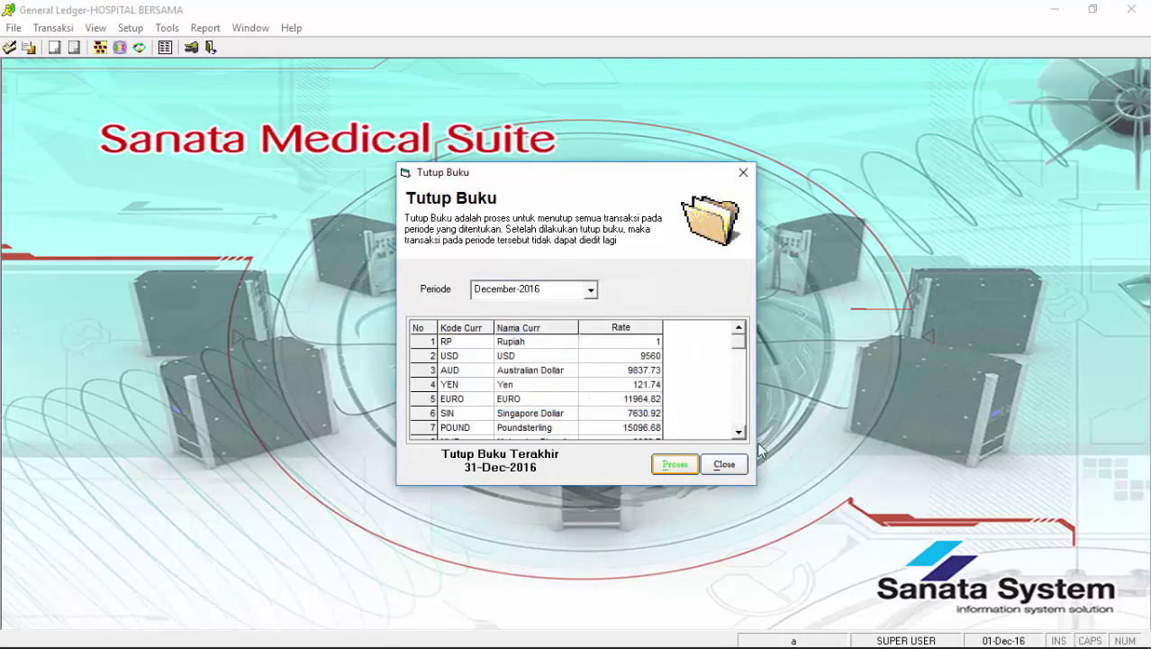
click(725, 465)
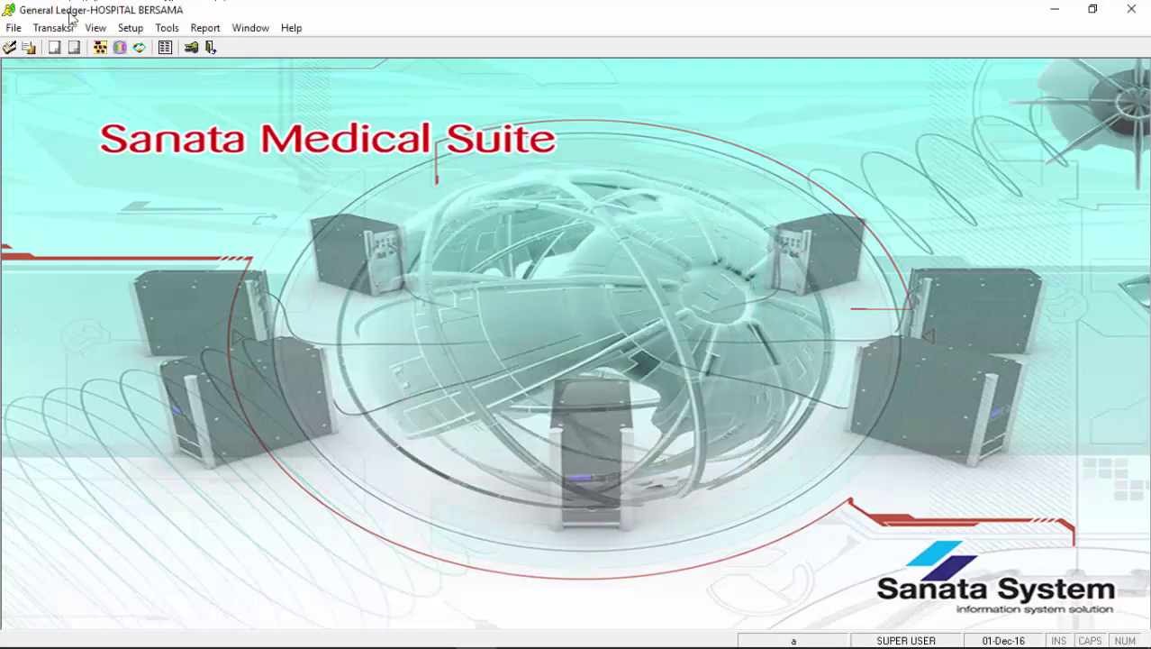
View the Jurnal Umum entries for 01-Dec-16 in View Jurnal, then close the journal view
click(98, 30)
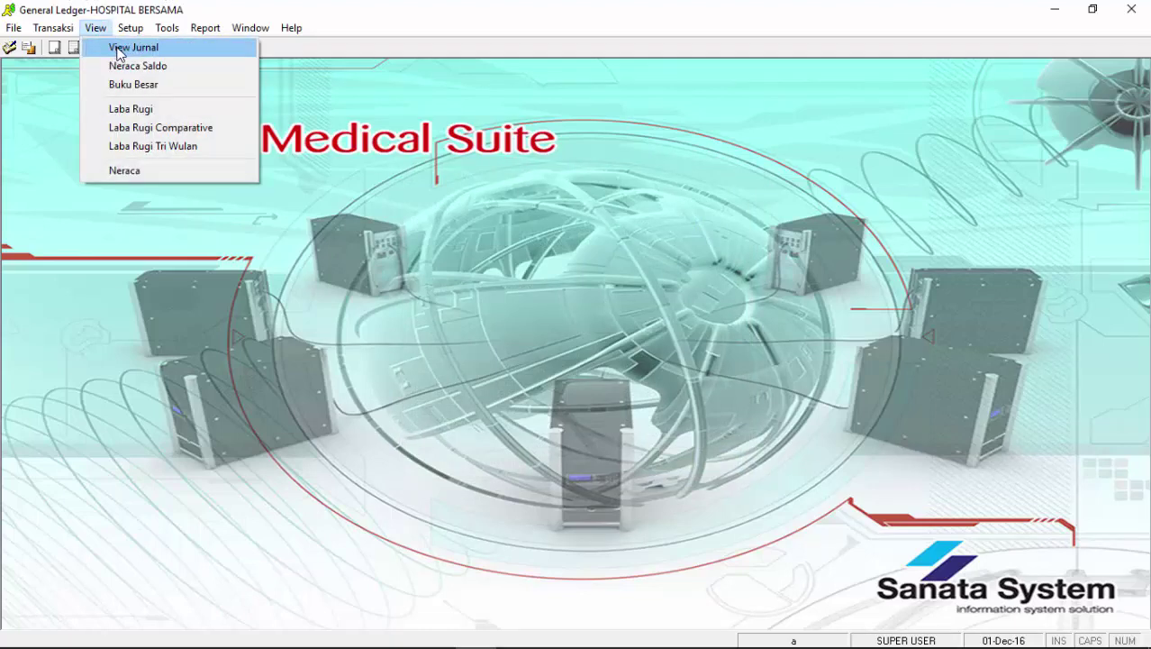
click(117, 51)
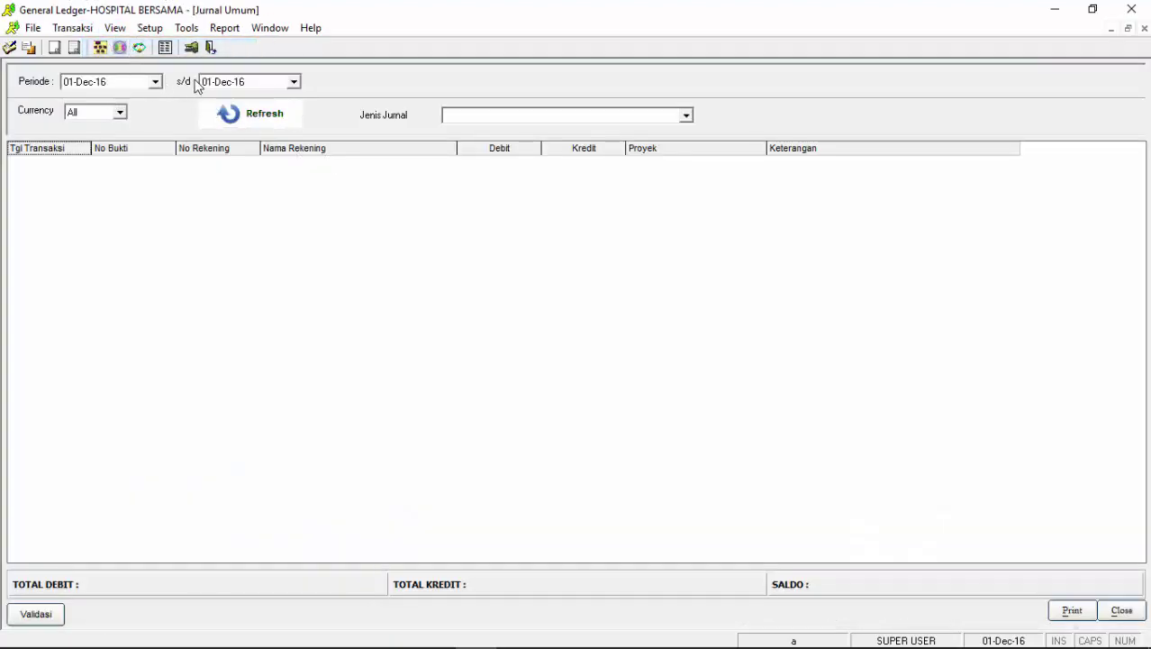
click(498, 115)
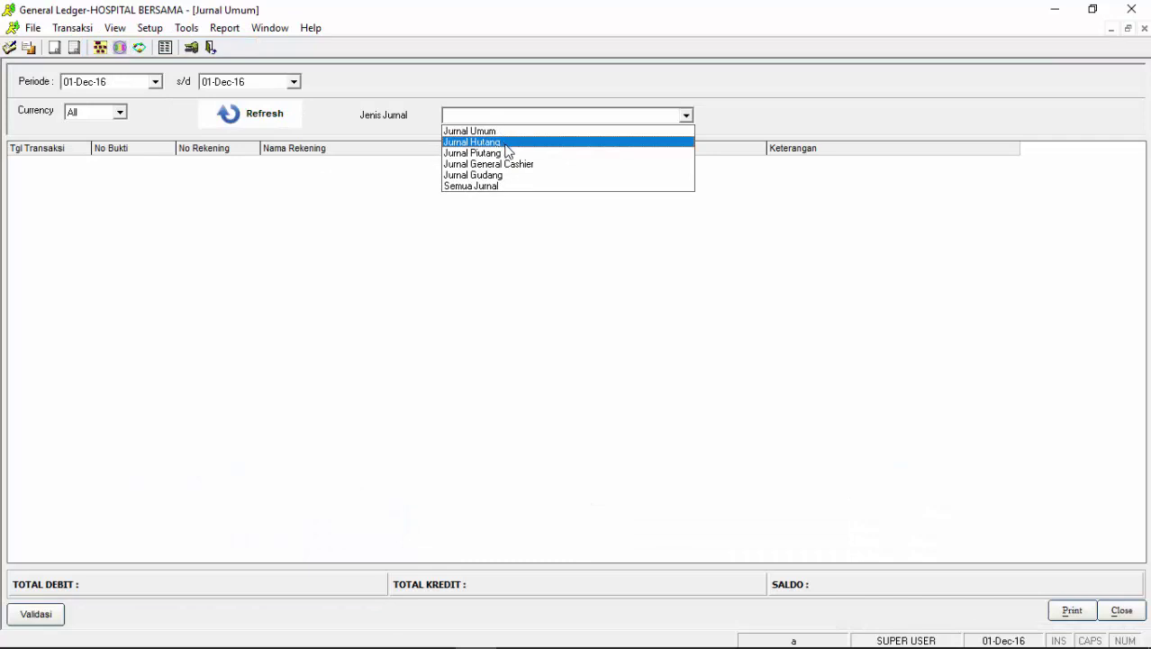
click(503, 132)
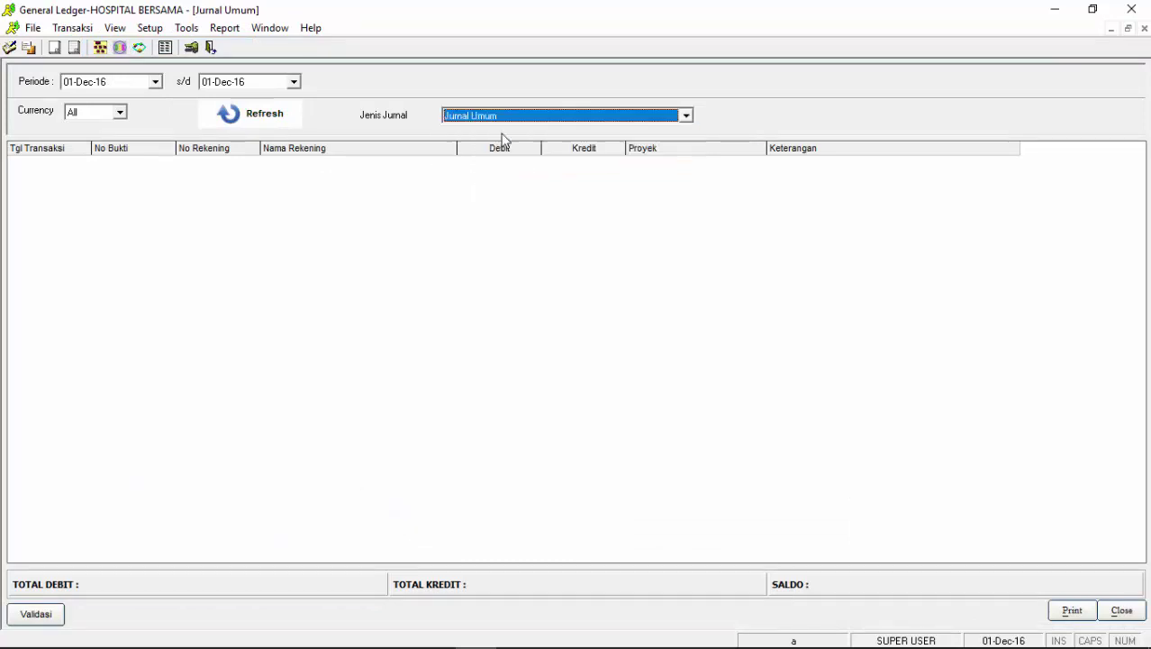
click(282, 114)
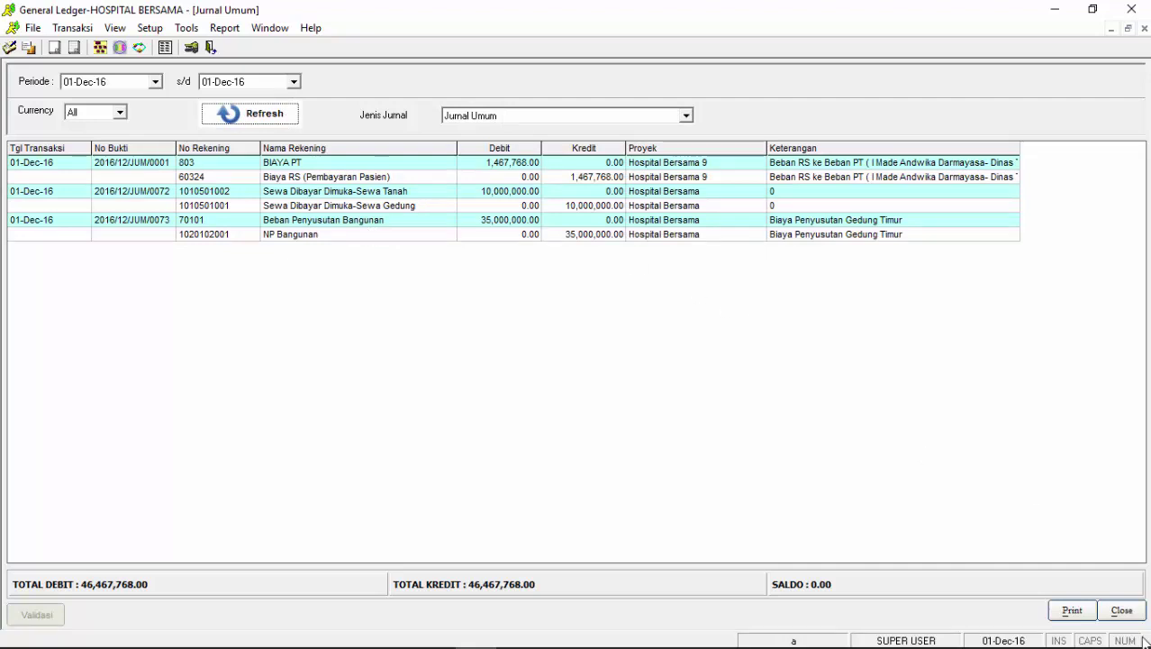
click(1118, 612)
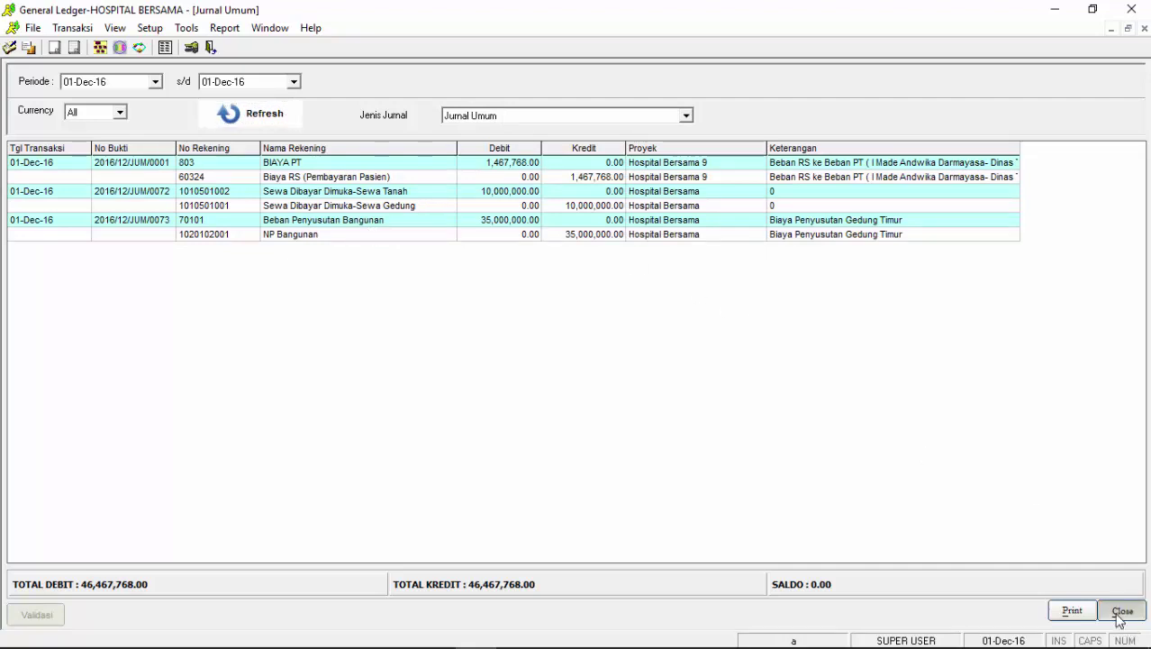
click(1118, 613)
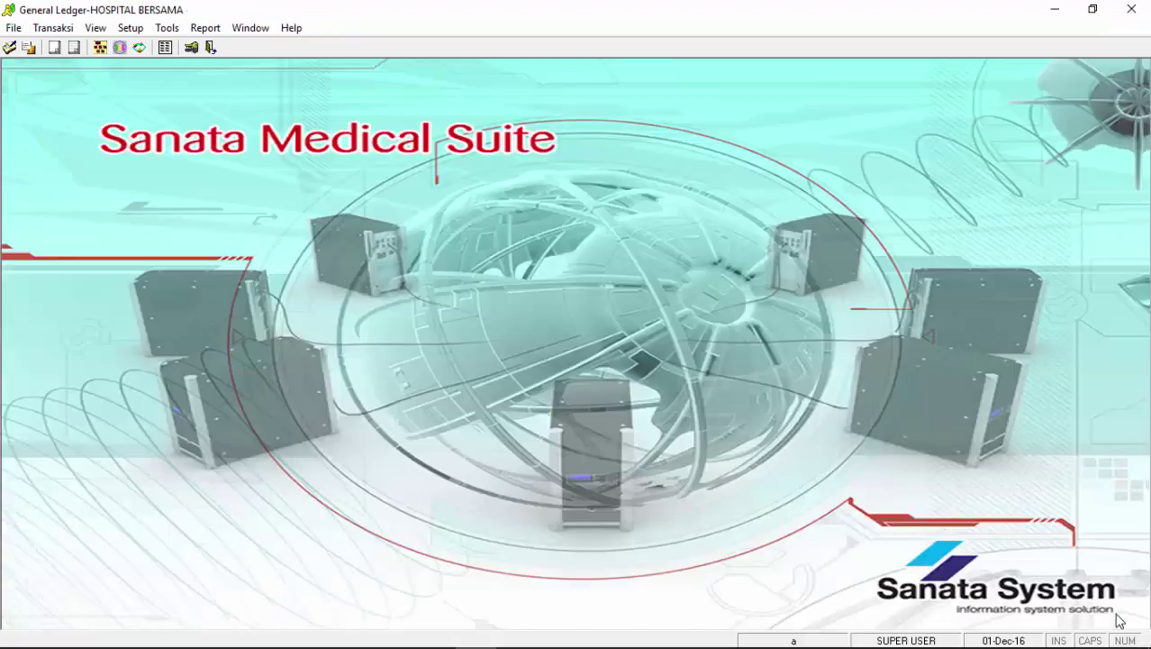
Load the Neraca Saldo for the period 01-Dec-16 to 31-Dec-16
click(95, 28)
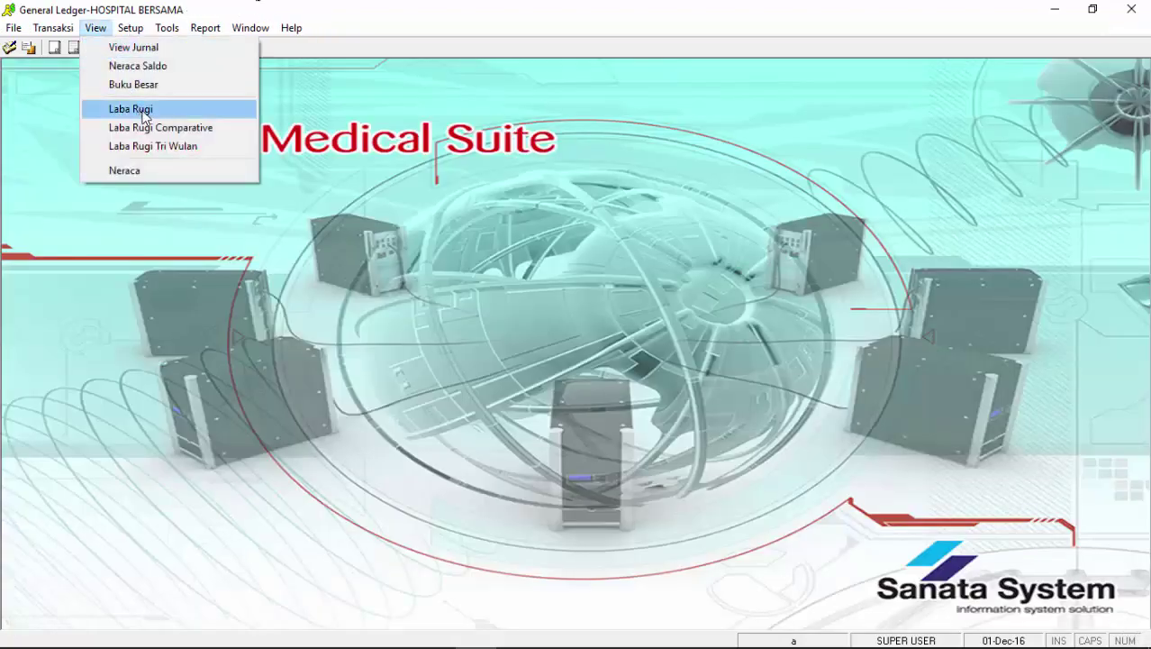
click(155, 66)
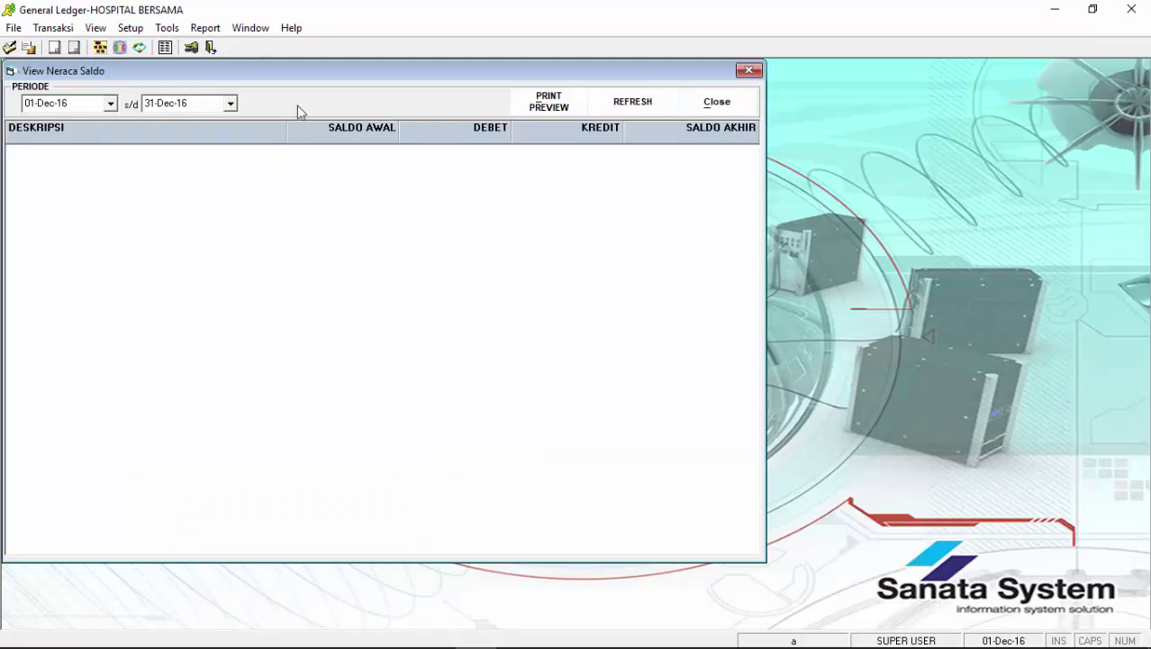
click(617, 102)
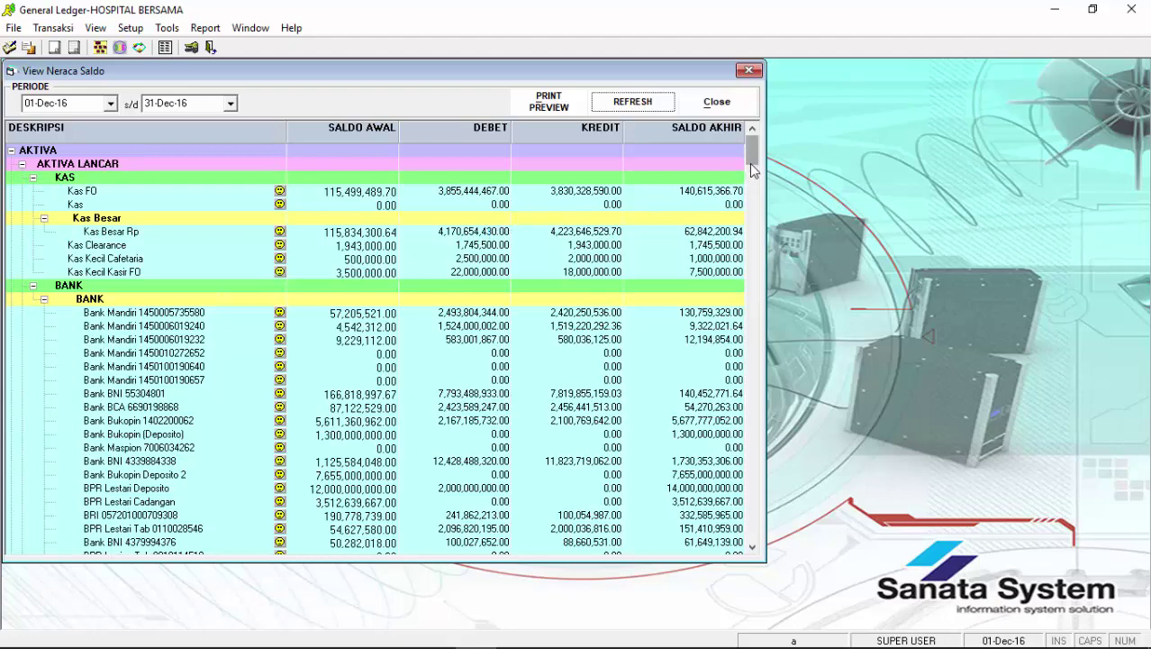
Examine the trial balance from the asset accounts through to Pajak dan Bunga, then close it
drag(753, 161, 753, 188)
scroll(668, 306, down, 11)
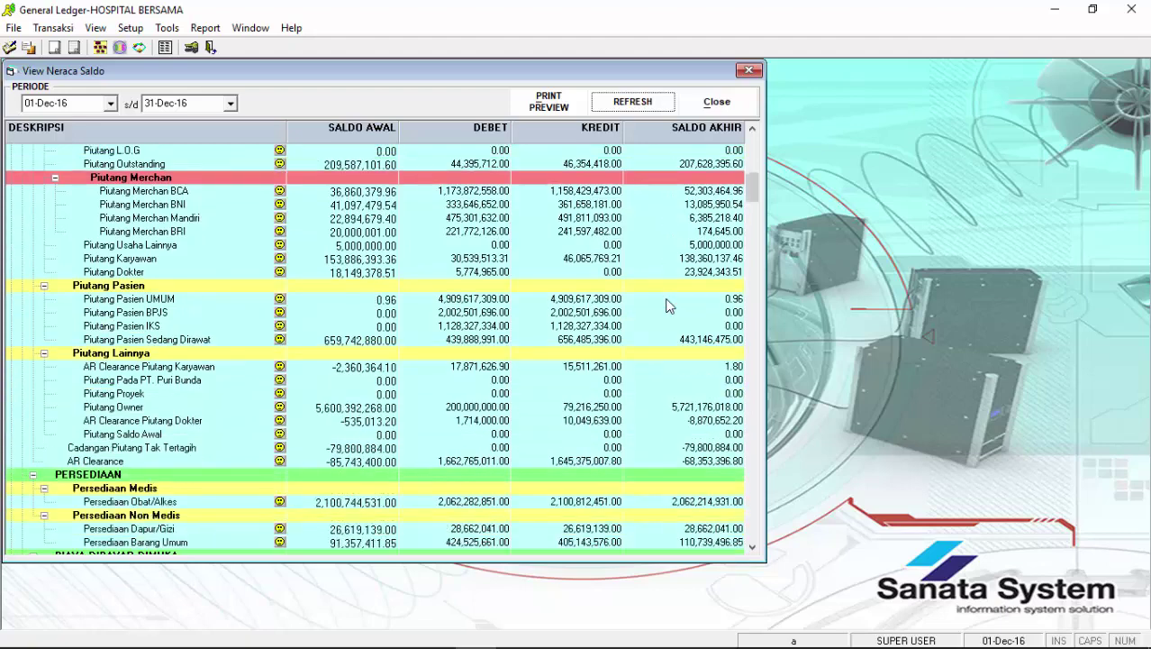
scroll(668, 306, down, 11)
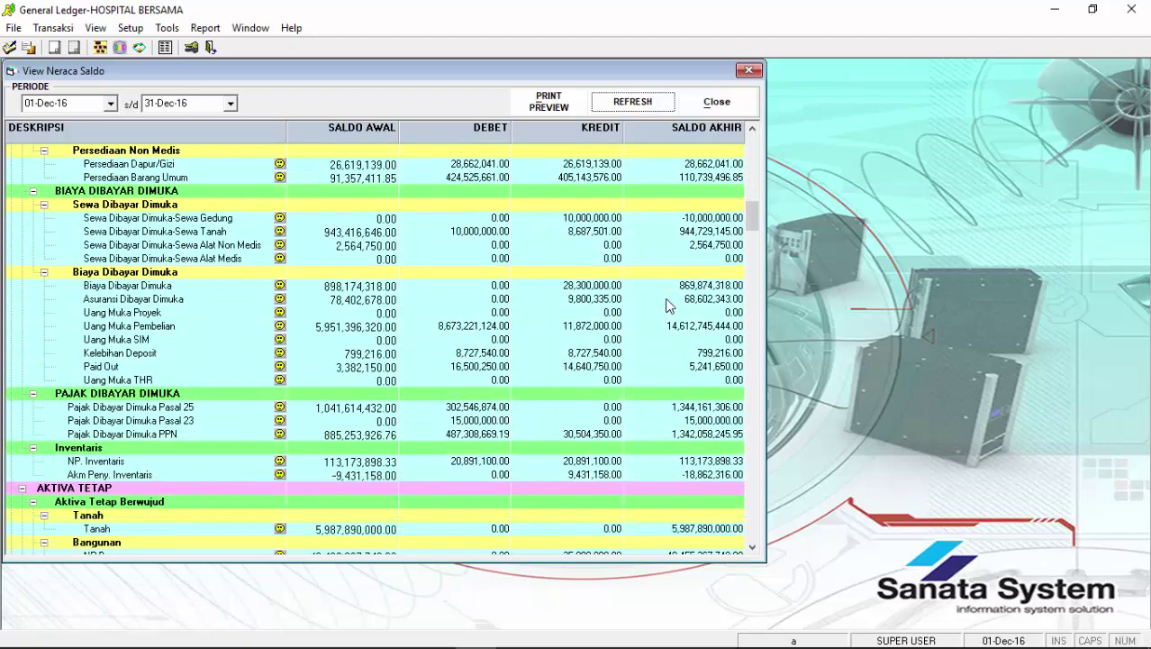
scroll(668, 307, down, 11)
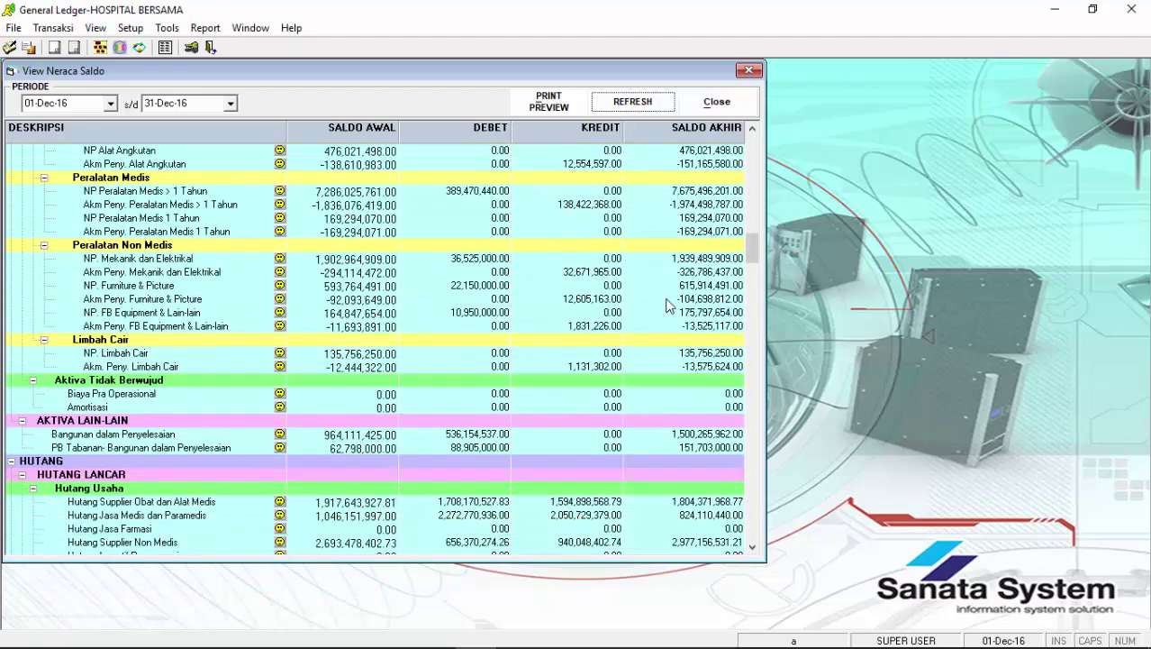
scroll(669, 307, down, 11)
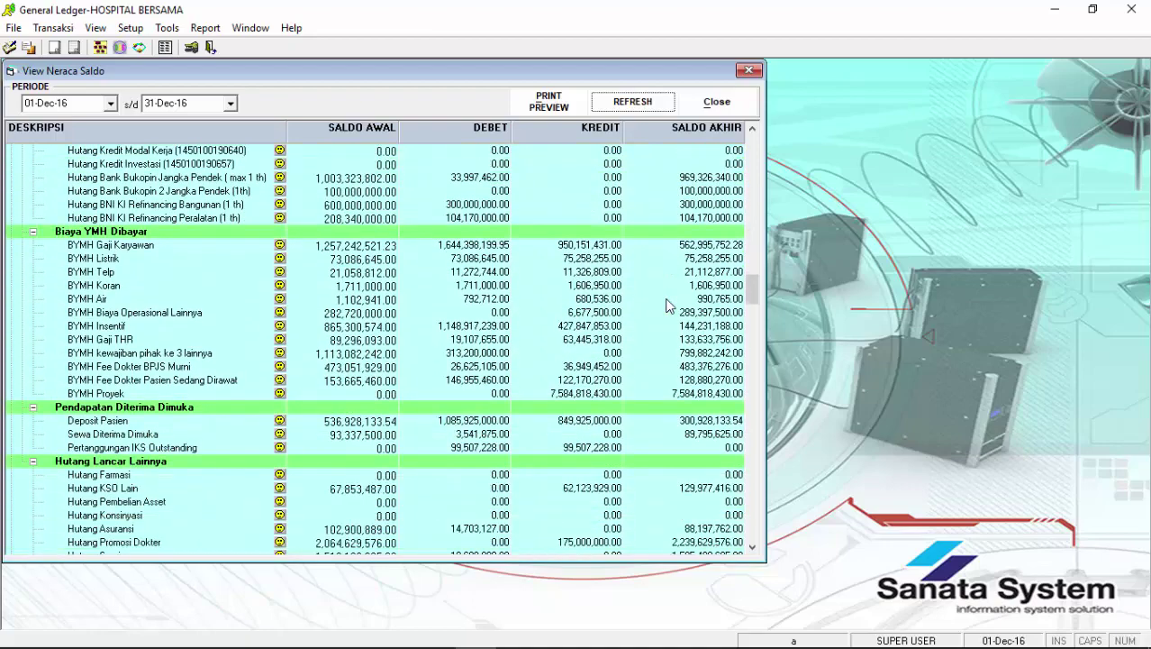
scroll(669, 307, down, 11)
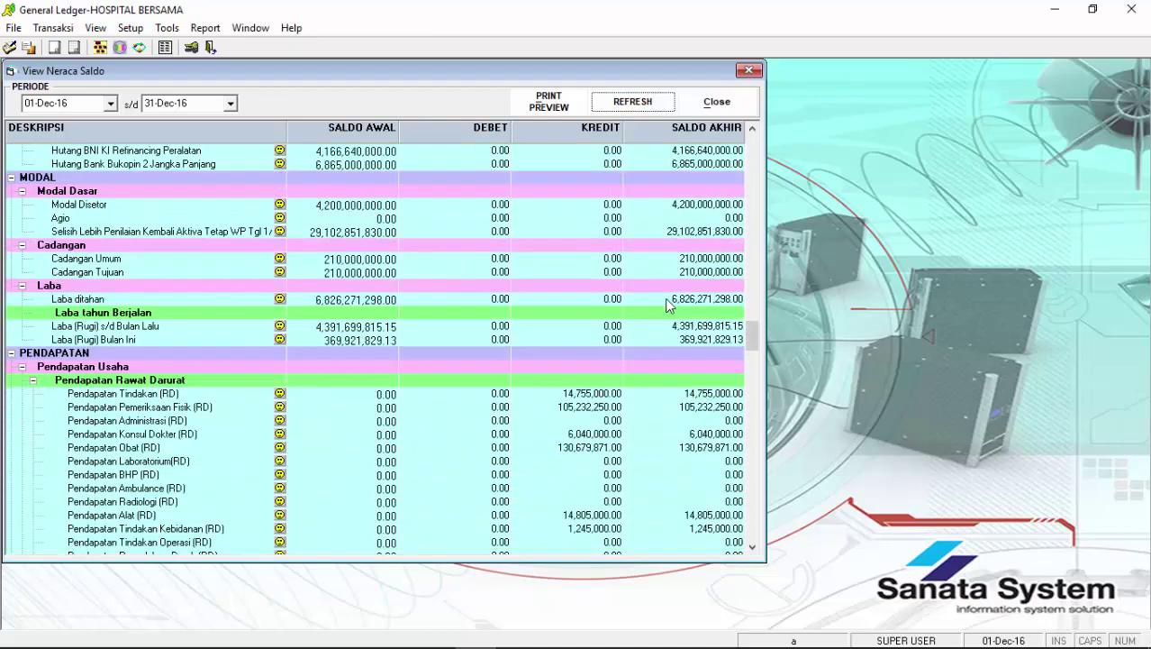
scroll(666, 306, down, 11)
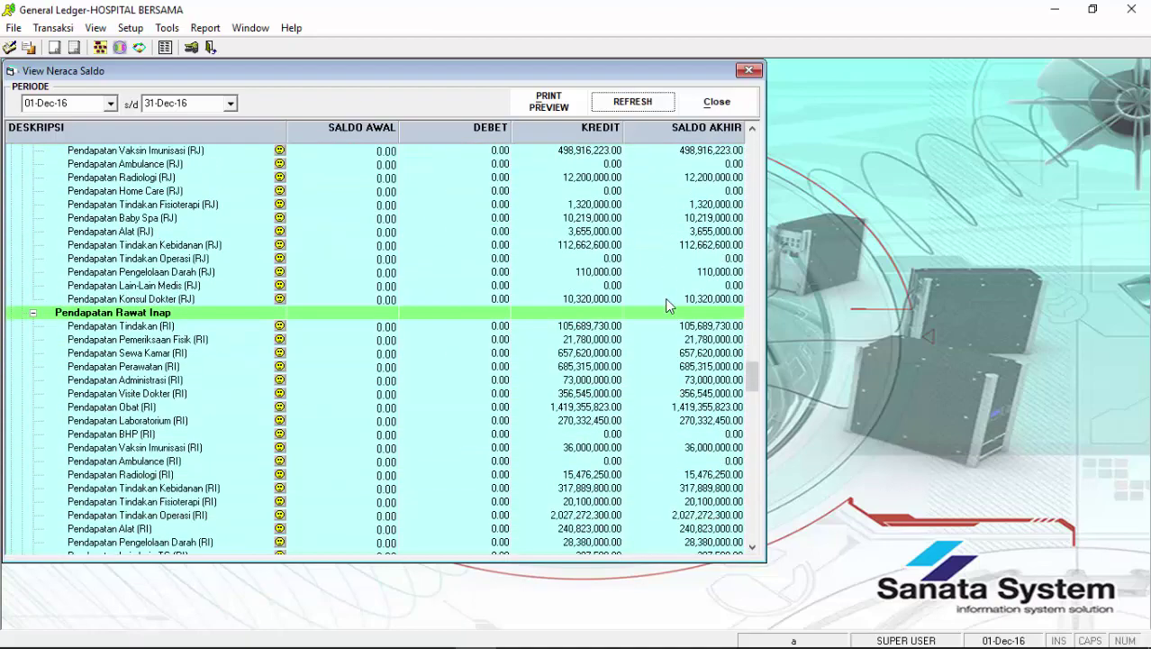
scroll(667, 305, down, 11)
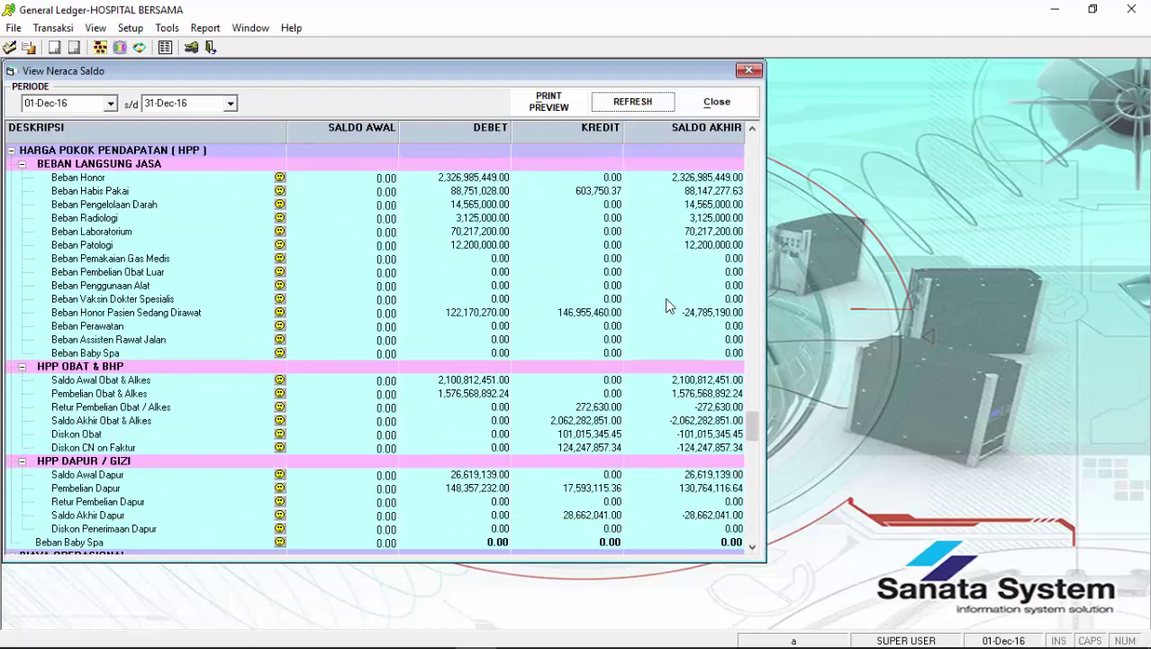
scroll(666, 305, down, 11)
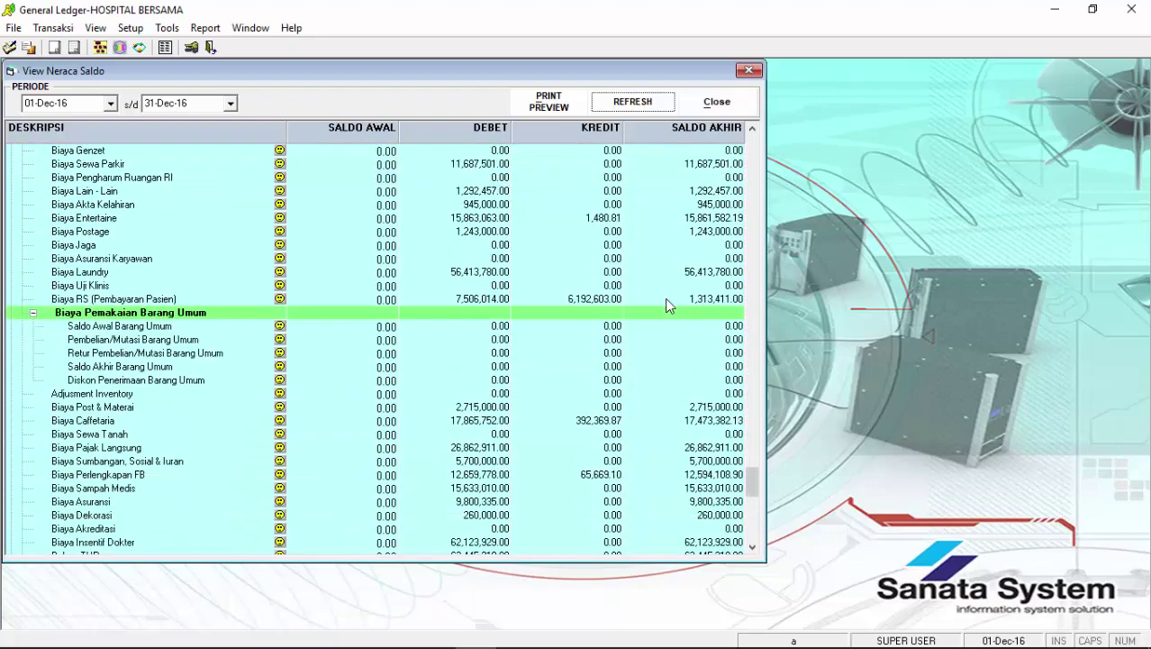
scroll(667, 305, down, 7)
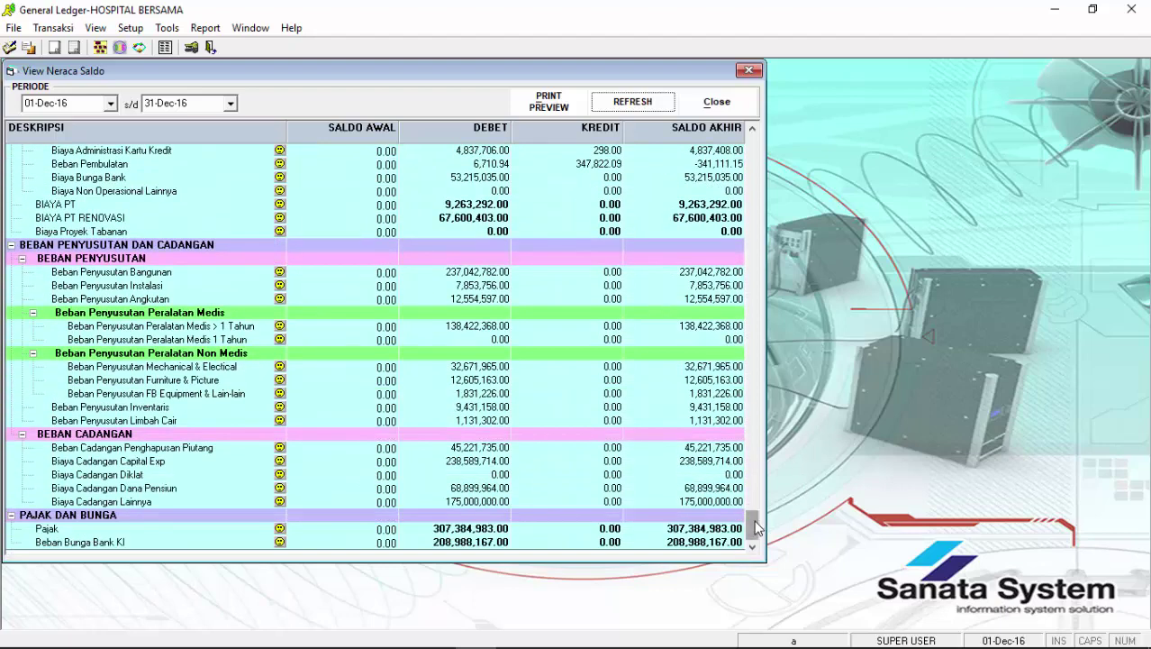
click(749, 71)
Load the Laba Rugi view for 01-Dec-16 to 31-Dec-16 and review its accounts down to Pajak dan Bunga
click(95, 28)
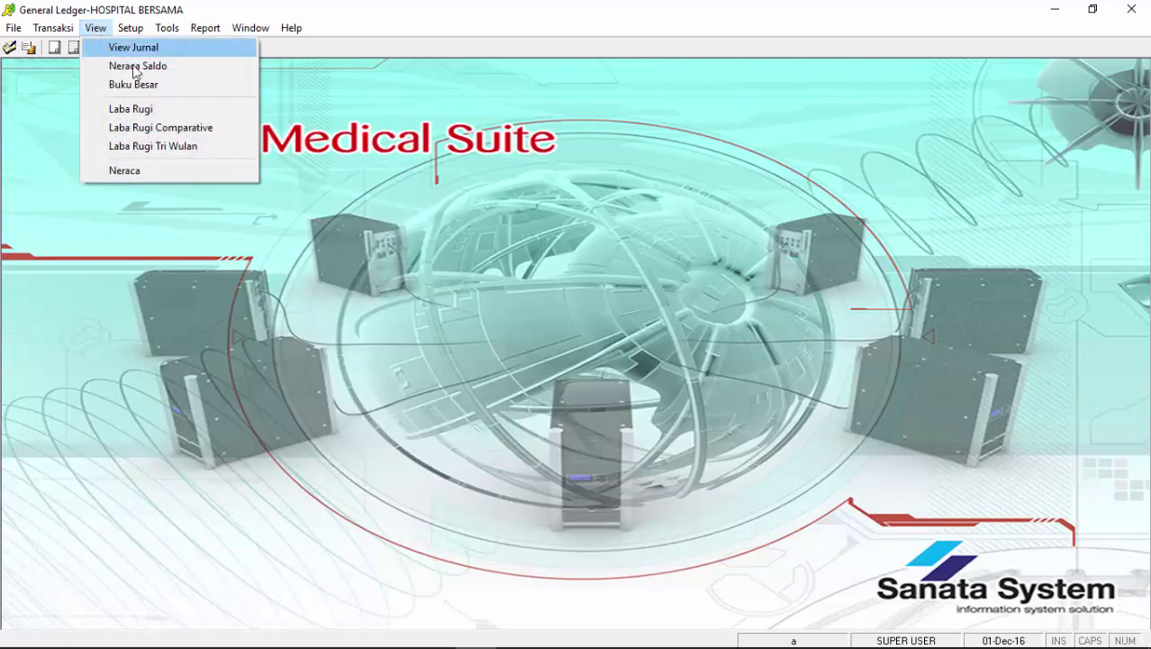
click(164, 110)
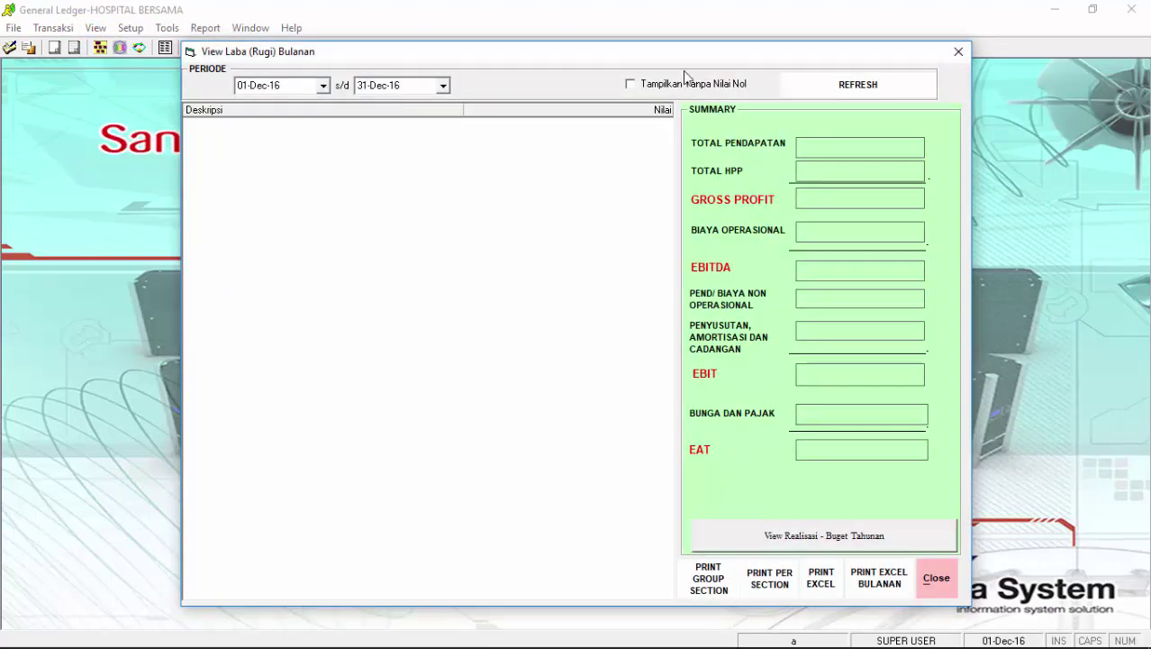
click(796, 79)
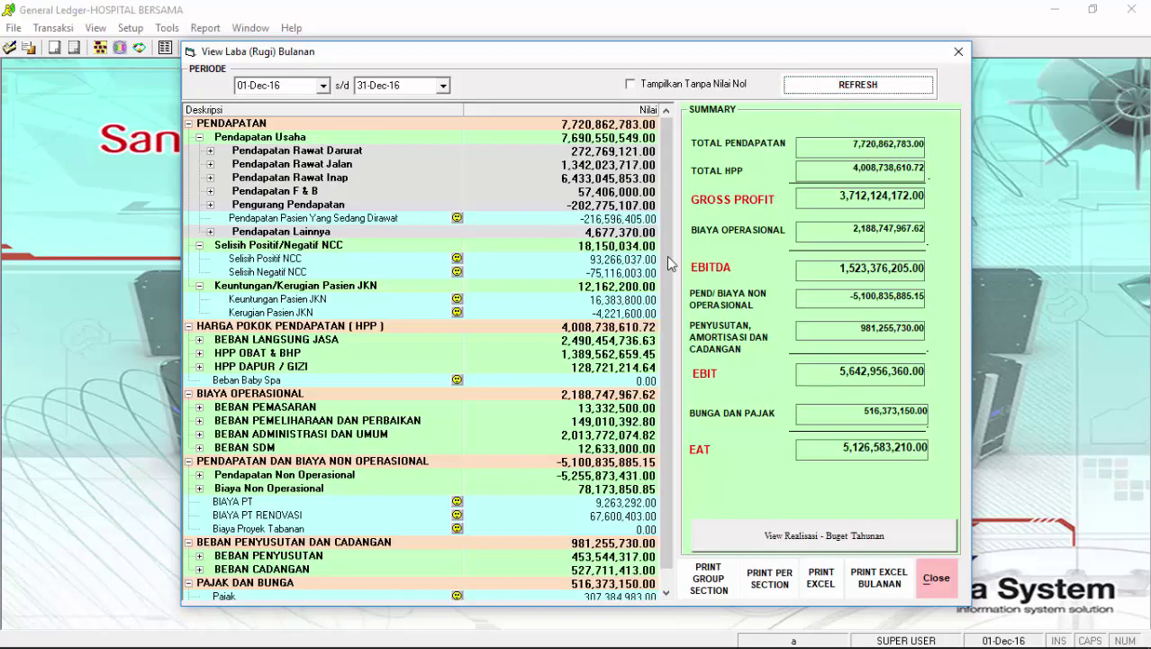
scroll(685, 389, down, 1)
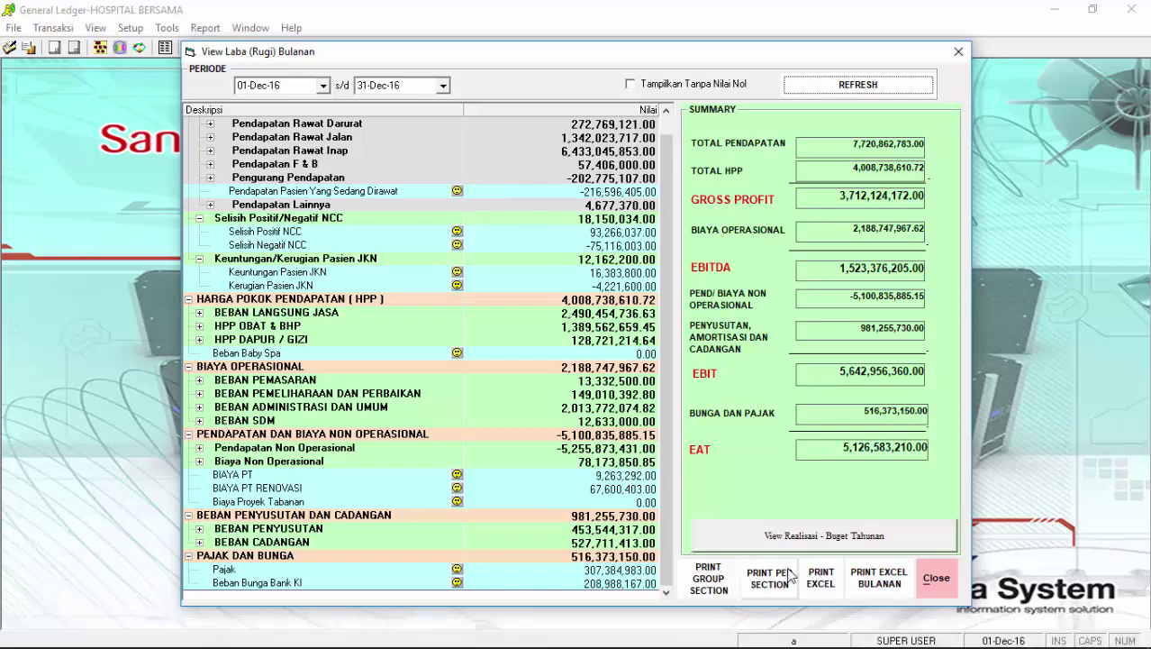
Output the profit and loss report to Excel, check its monthly columns, then minimize the workbook and close the Laba Rugi view
click(820, 586)
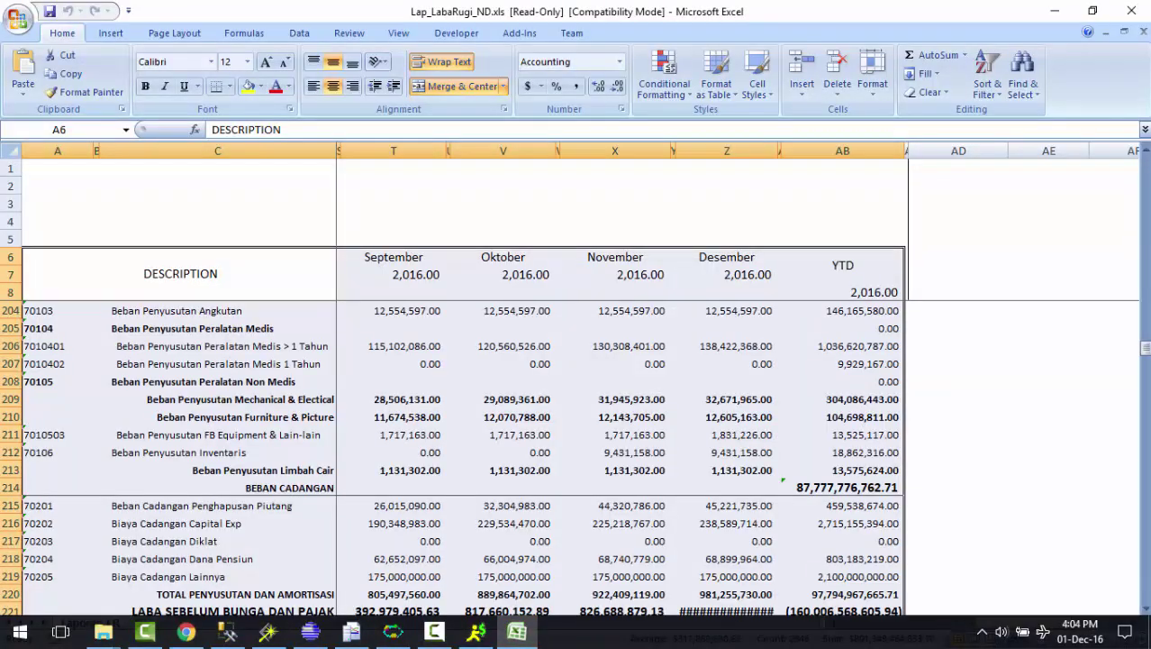
click(942, 560)
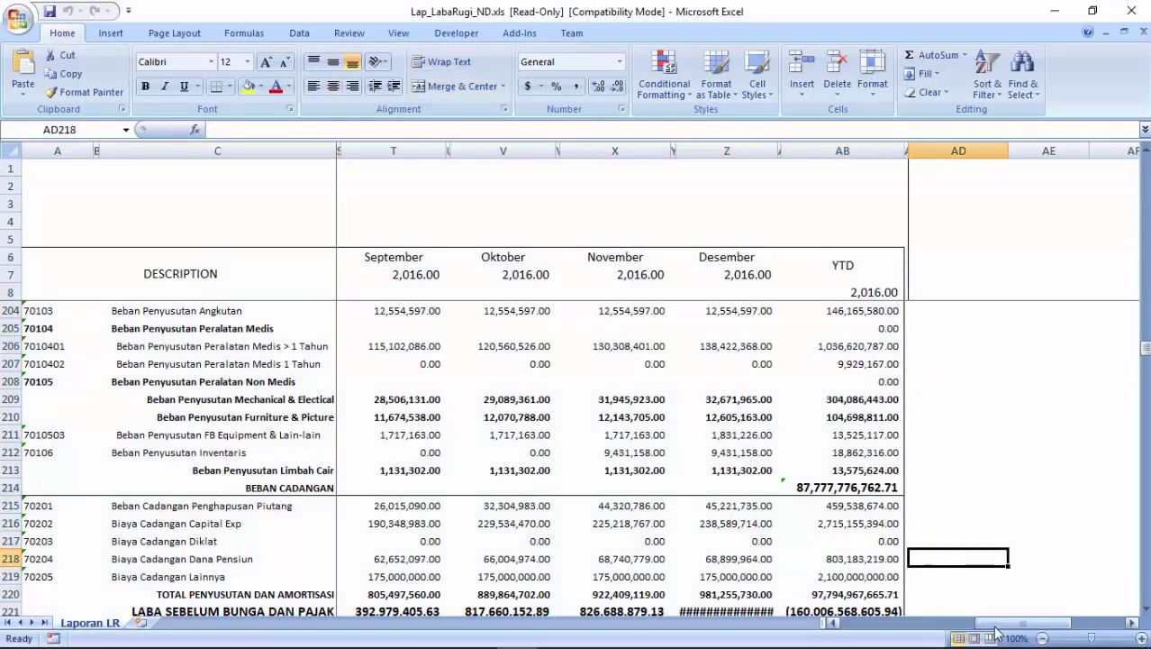
drag(991, 623, 957, 631)
mouse_move(1145, 349)
mouse_down()
mouse_move(1145, 383)
mouse_move(1145, 330)
mouse_up()
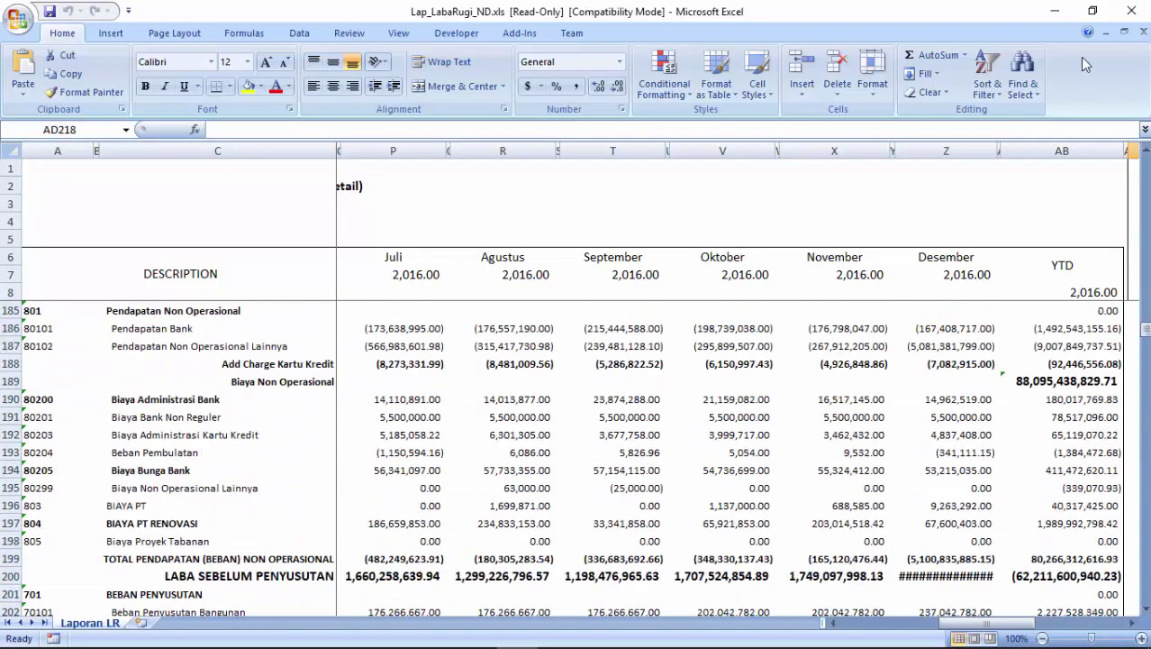
click(1056, 11)
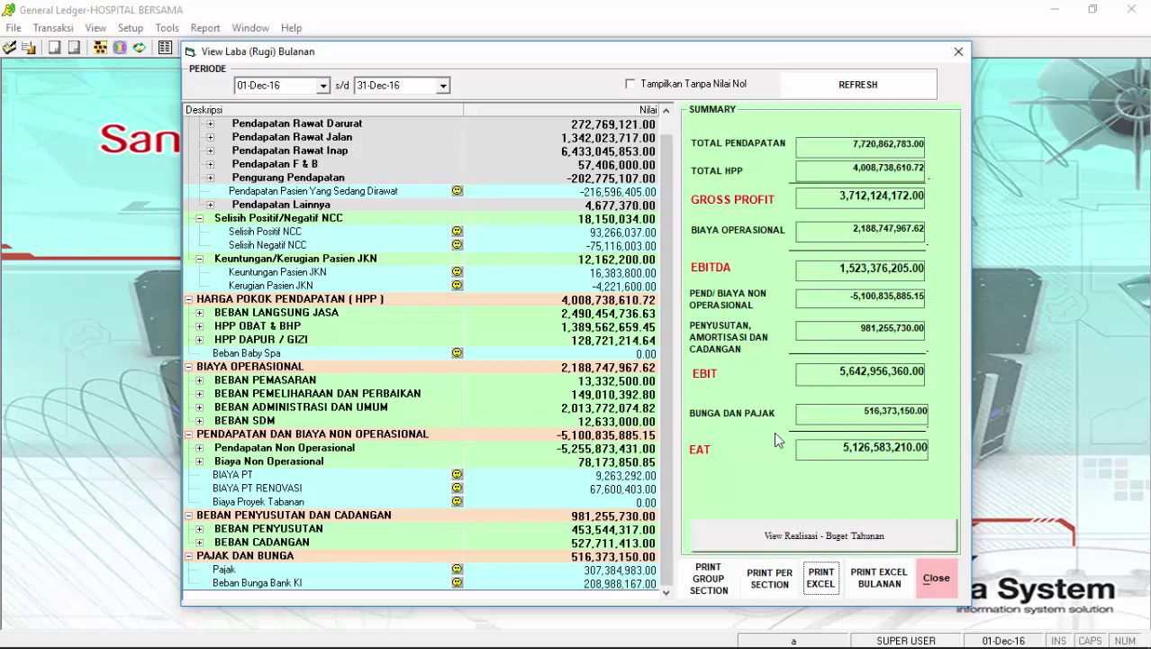
click(936, 578)
Compare monthly profit and loss for Januari 2016 with Desember 2016 in Laba Rugi Comparative, then close the view
click(97, 29)
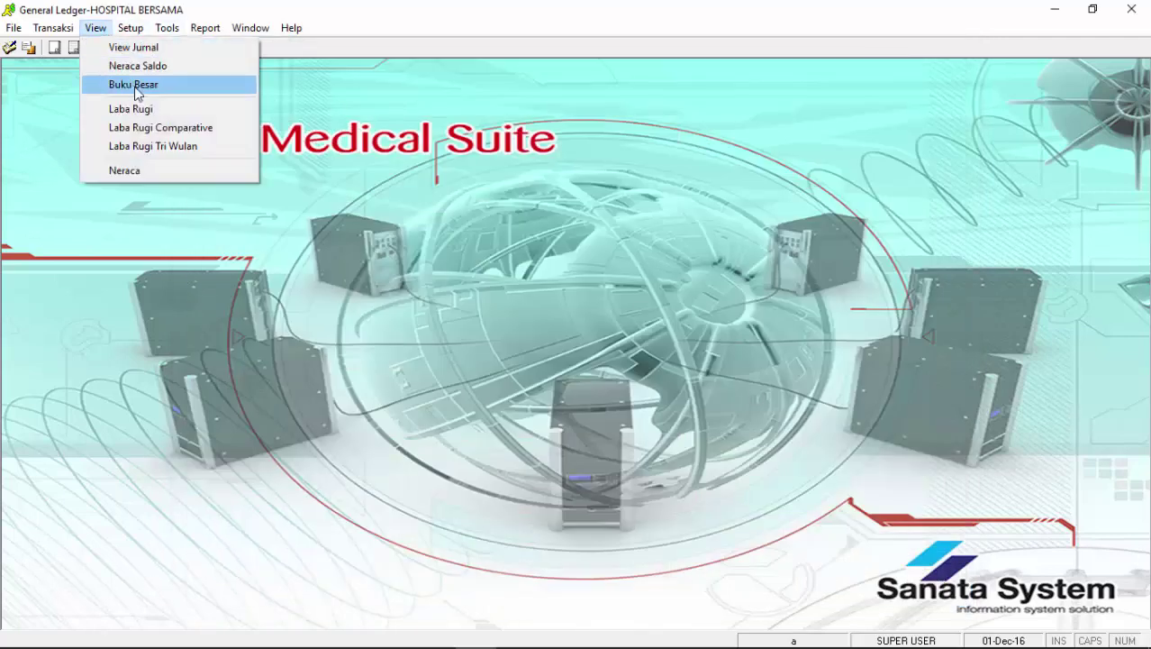
click(165, 128)
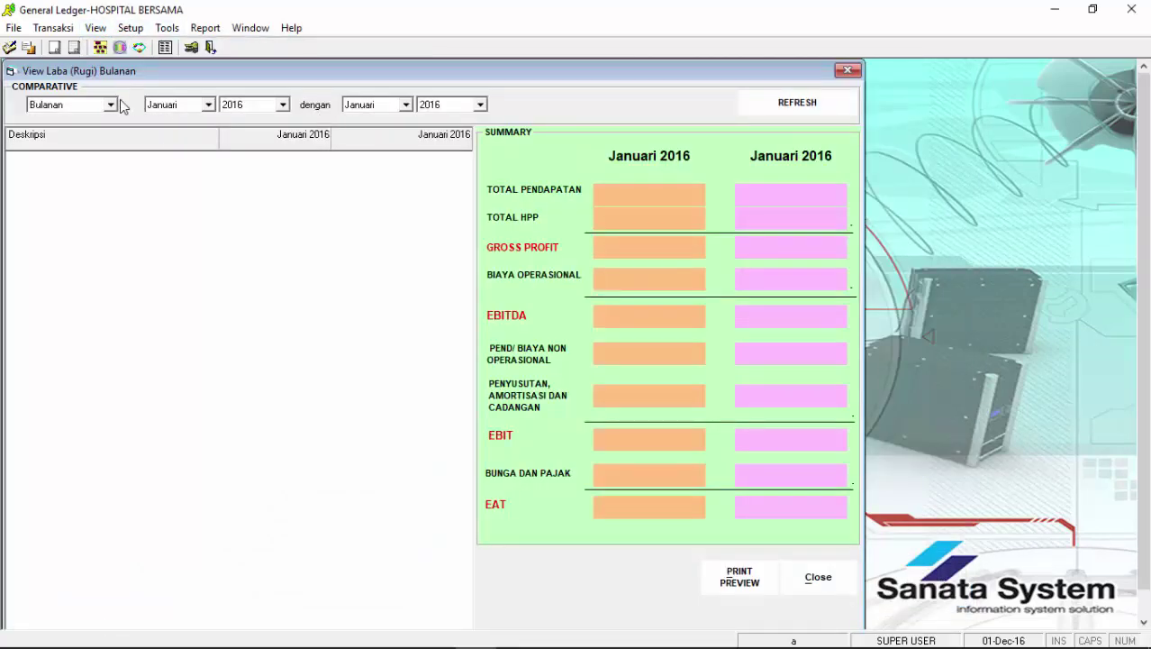
click(253, 105)
click(253, 129)
click(386, 107)
scroll(371, 182, down, 1)
scroll(371, 182, down, 1)
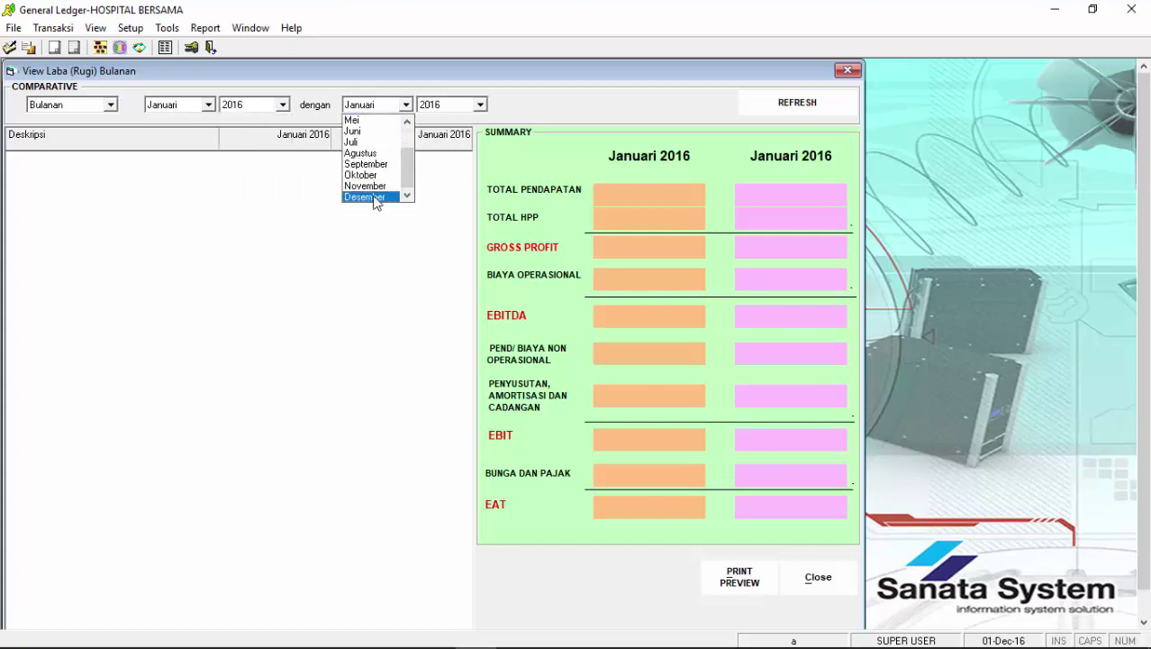
click(375, 196)
click(783, 115)
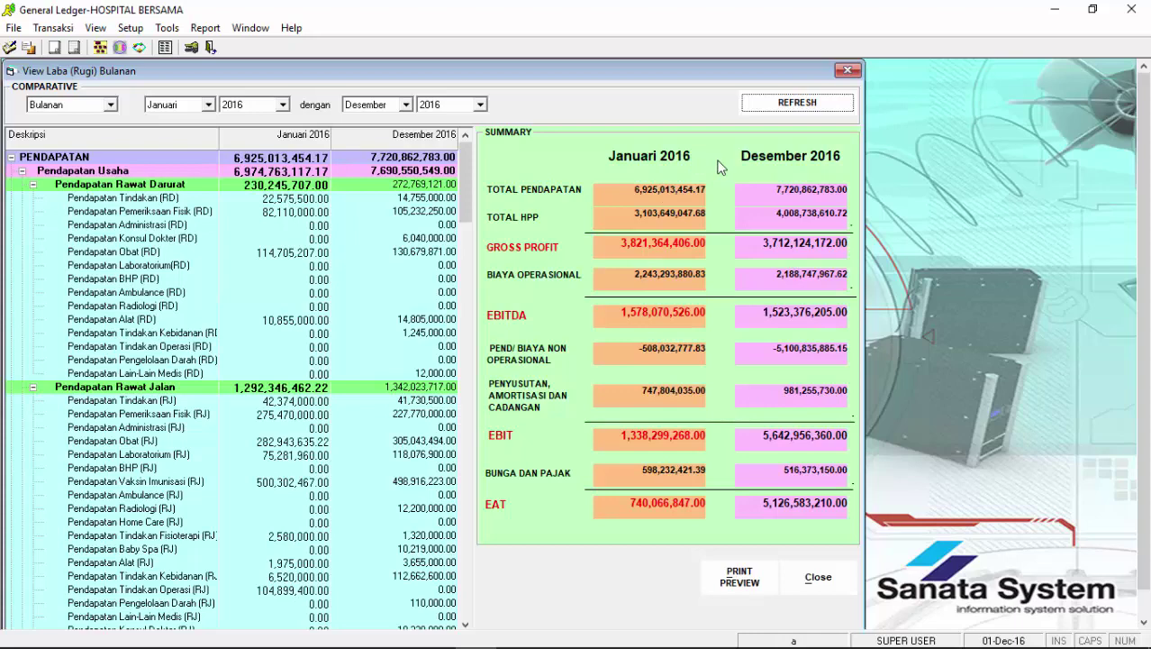
click(818, 577)
Load the Neraca balance sheet as of 31-Dec-16
click(174, 28)
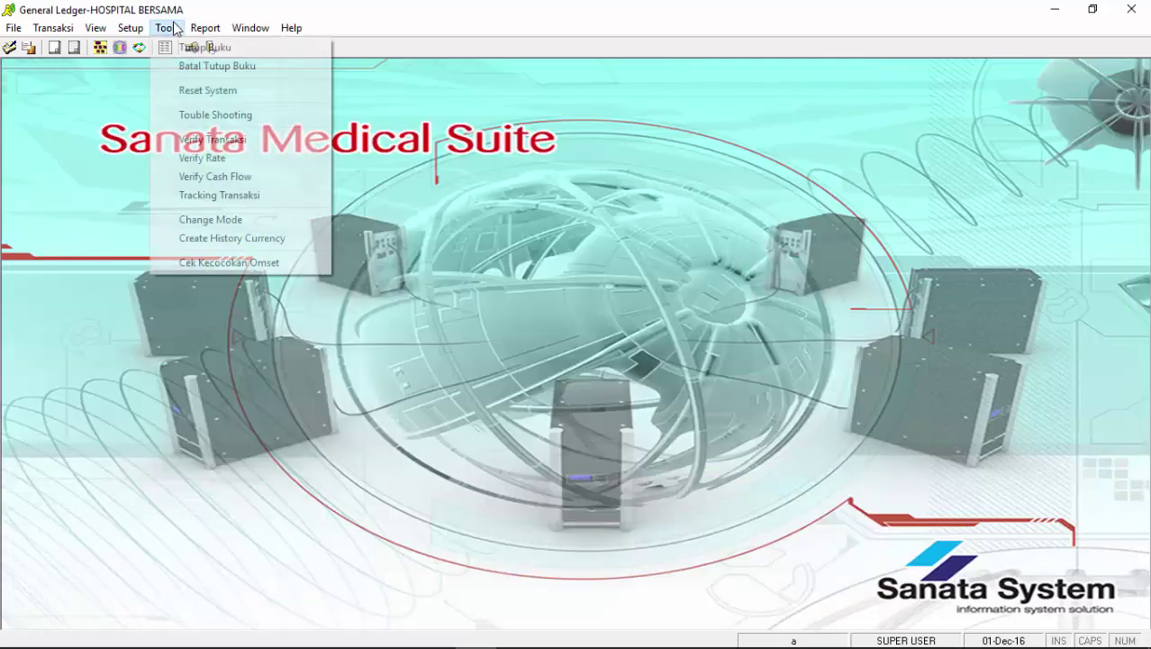
mouse_move(95, 27)
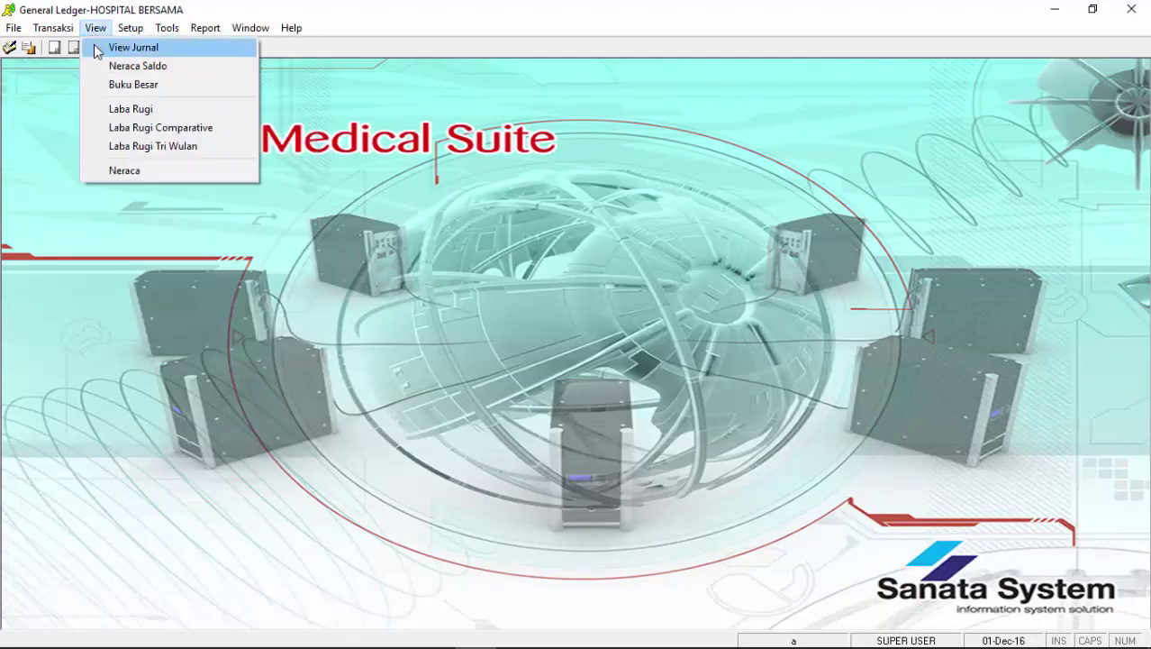
click(143, 172)
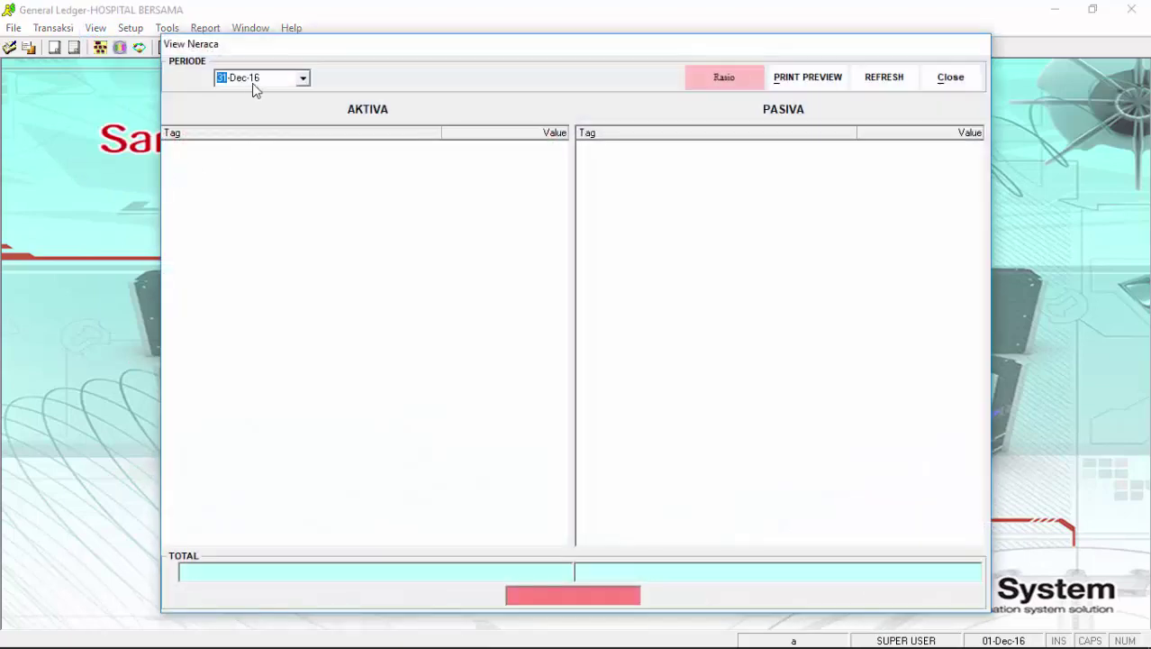
click(884, 77)
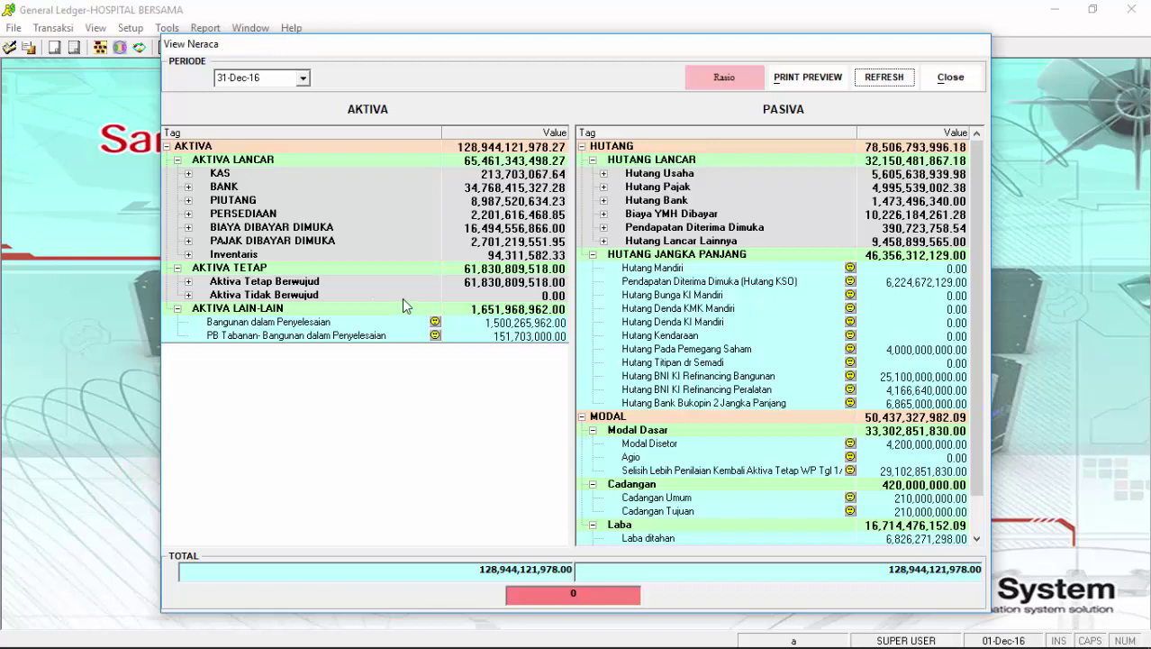
Check the Pasiva side of the Neraca as of 31-Dec-16 and open its Rasio analysis in Excel
scroll(970, 407, down, 1)
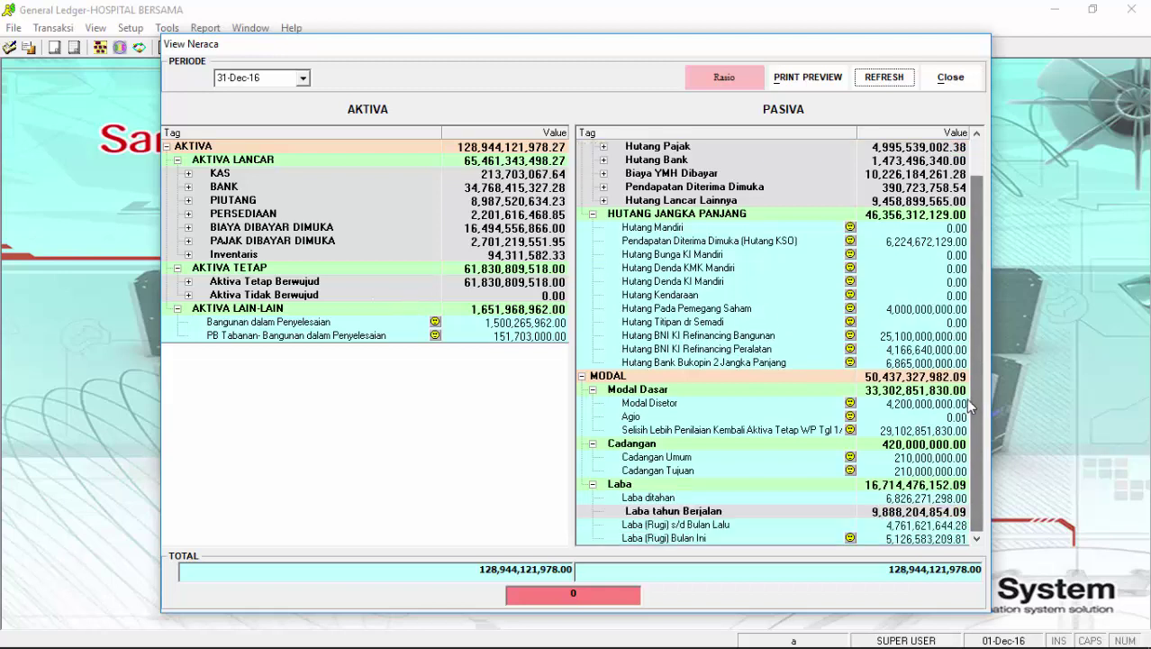
click(725, 78)
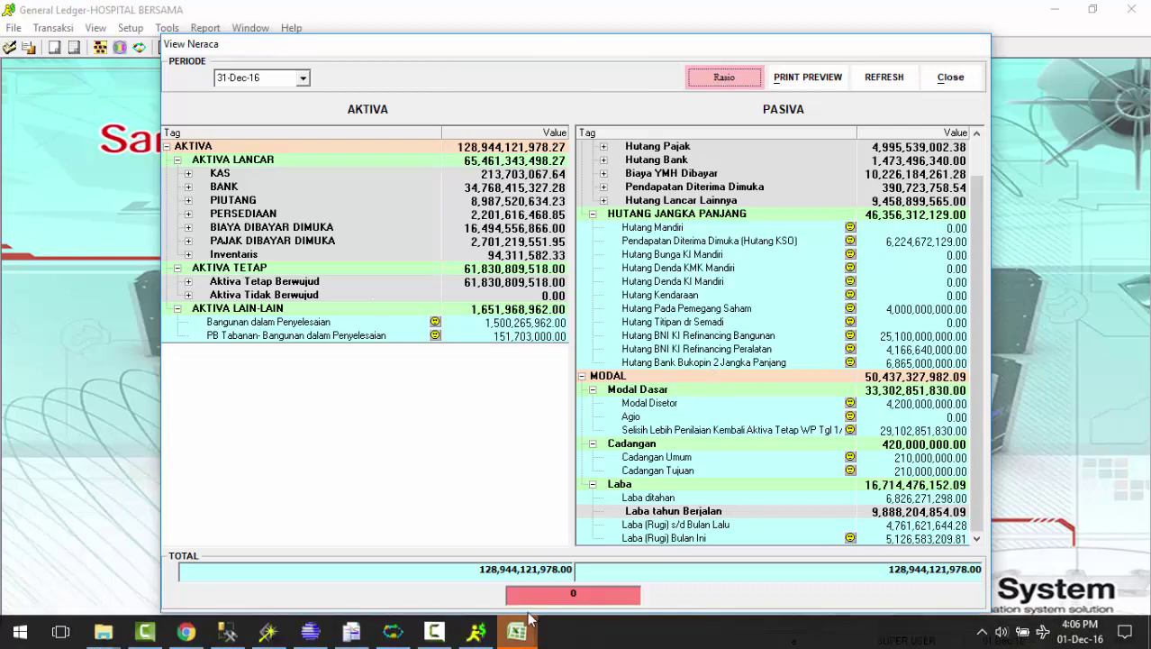
mouse_move(523, 635)
click(608, 567)
click(573, 500)
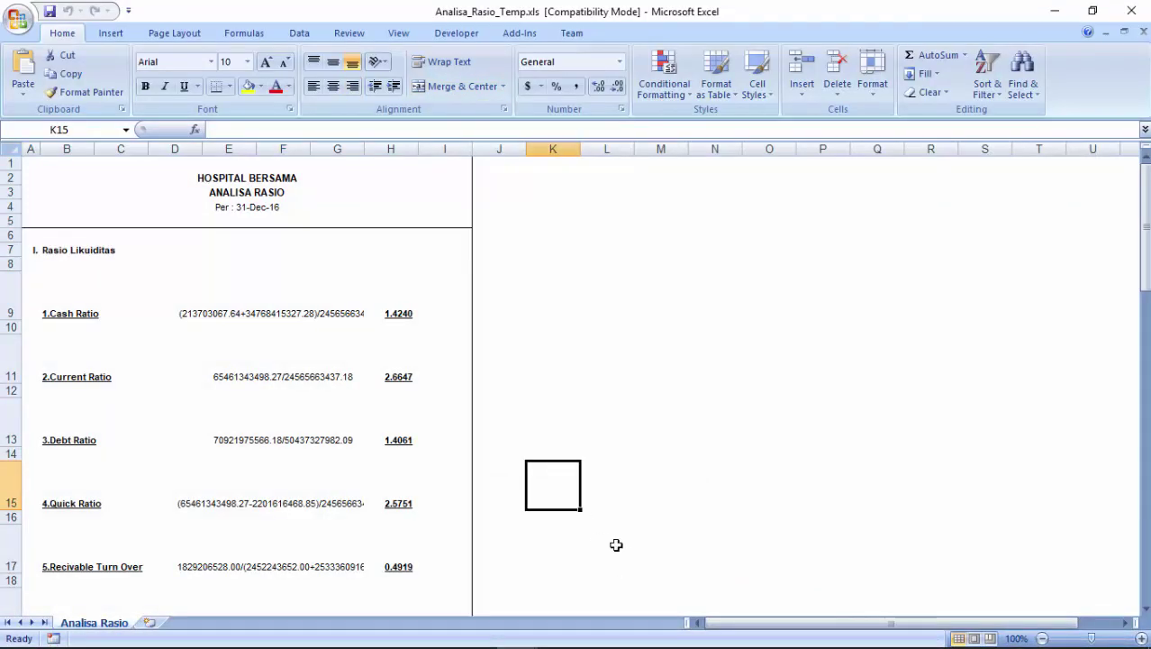
Review the liquidity ratios from Cash Ratio to Turn Over Inventory, then leave the ratio workbook and close the Neraca view
scroll(427, 535, down, 2)
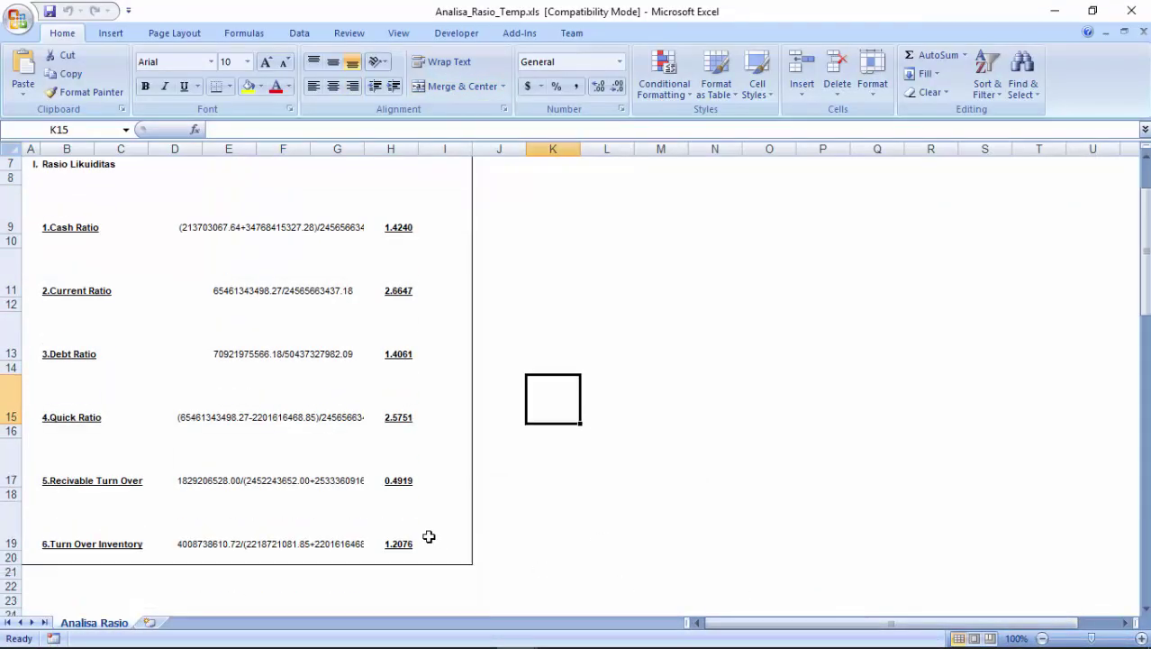
scroll(428, 535, up, 2)
scroll(428, 535, down, 3)
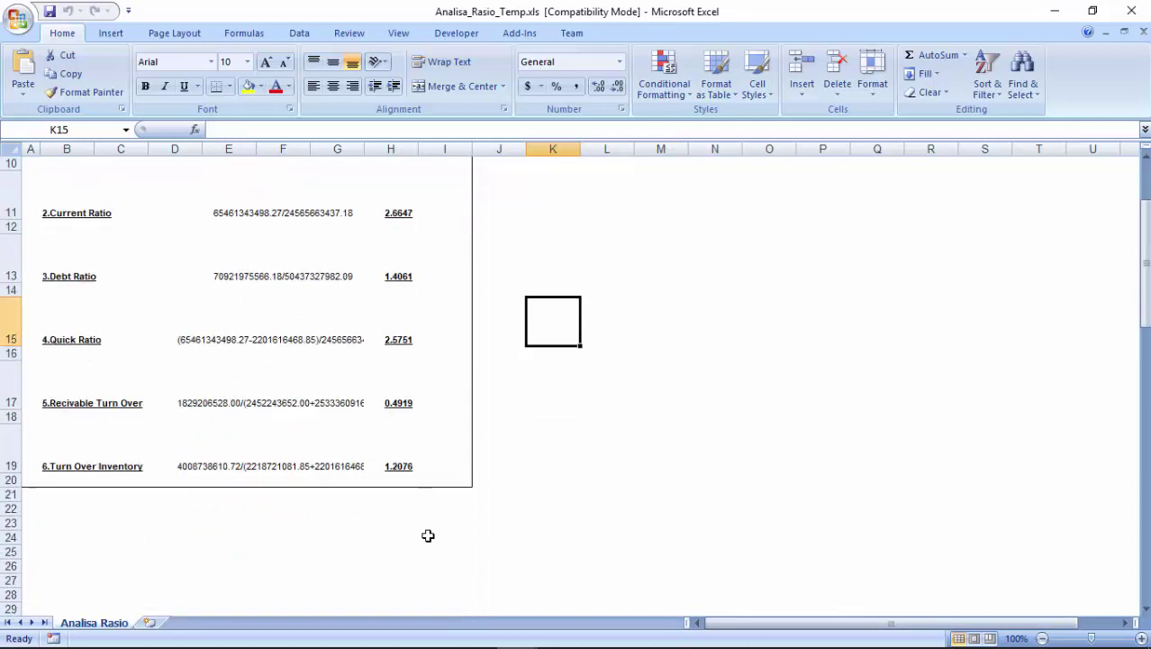
scroll(428, 535, up, 3)
click(1143, 31)
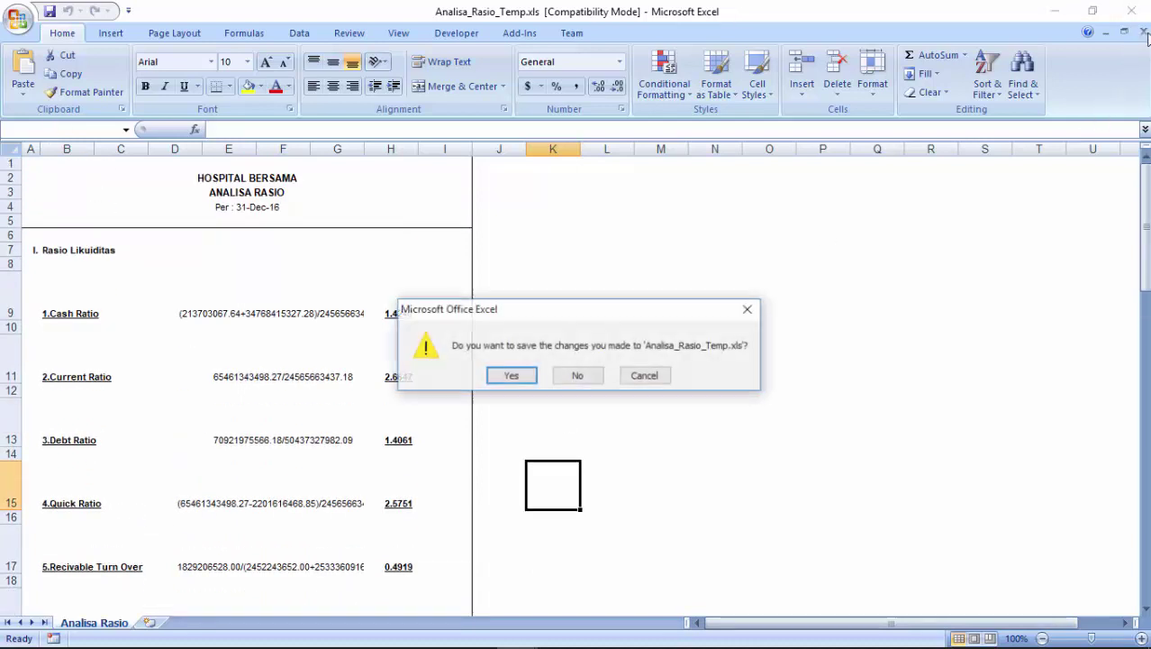
click(654, 375)
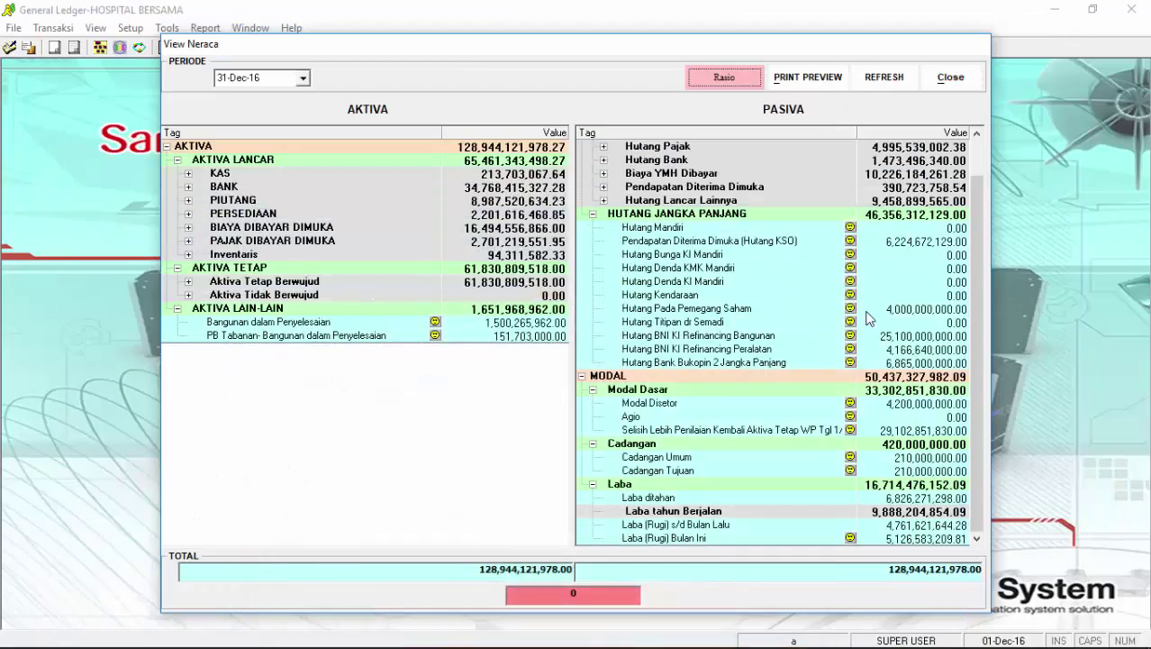
click(951, 76)
Preview the Cash Flow report for Dec-16 from the General Ledger's Data Report
click(96, 27)
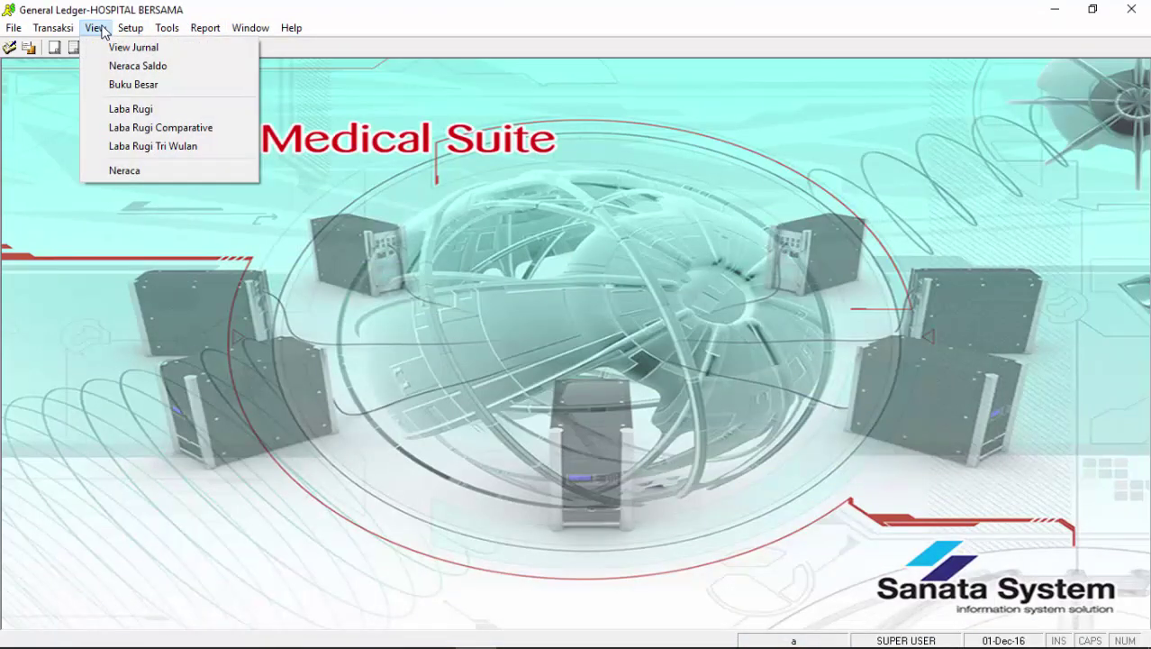
click(205, 28)
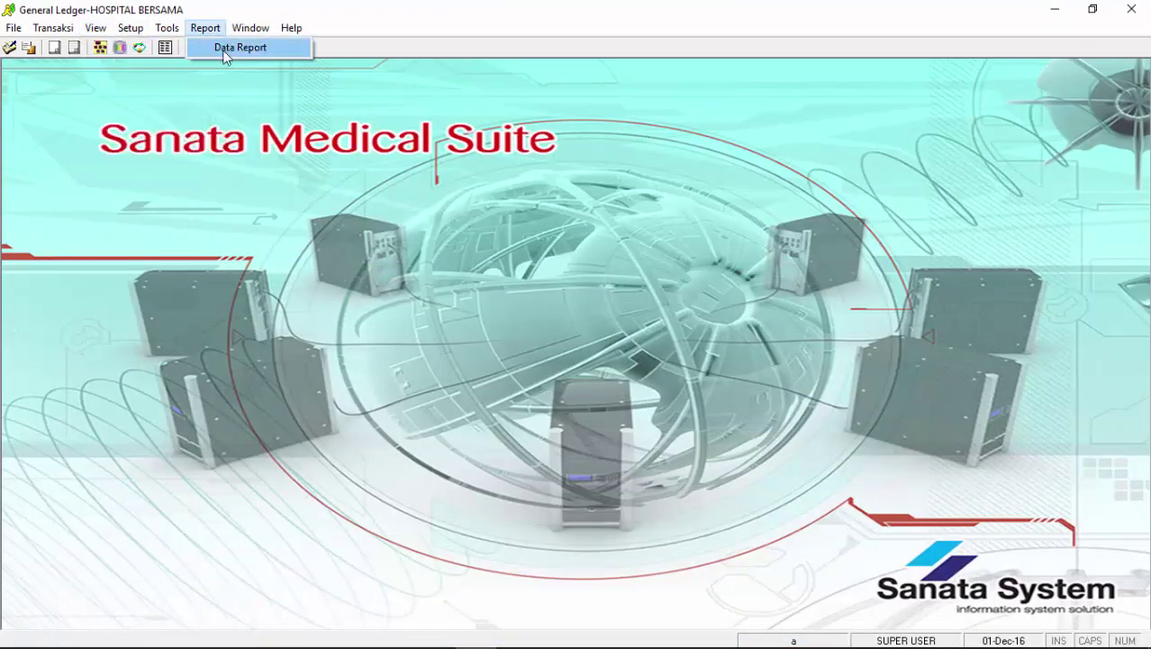
click(224, 47)
click(404, 206)
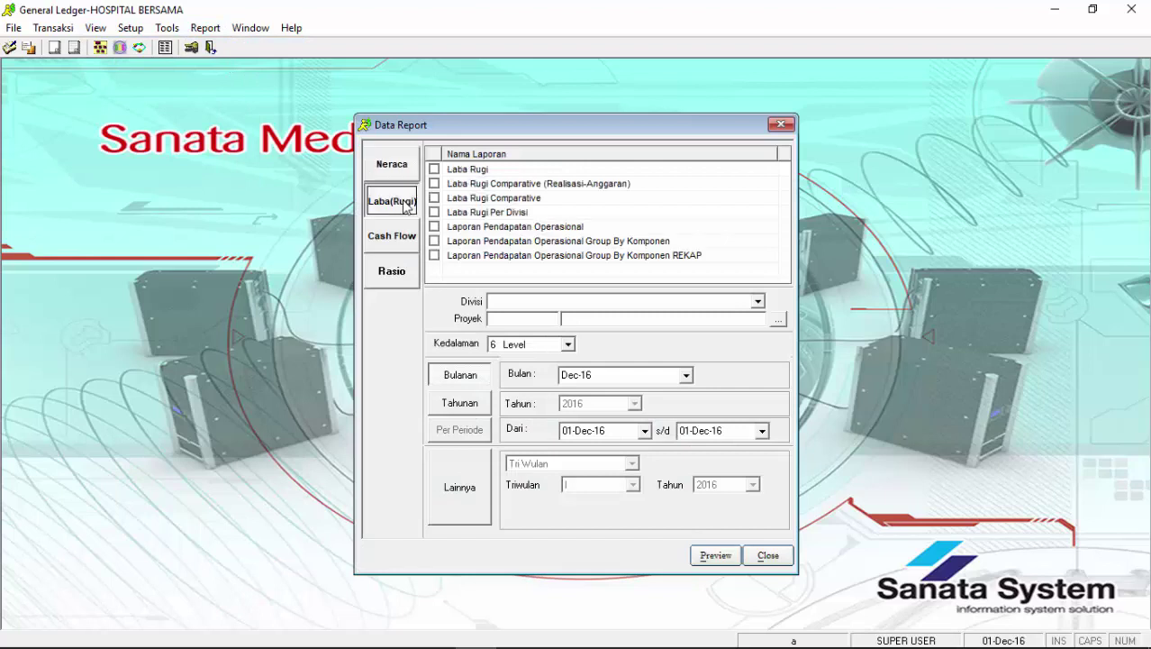
click(409, 237)
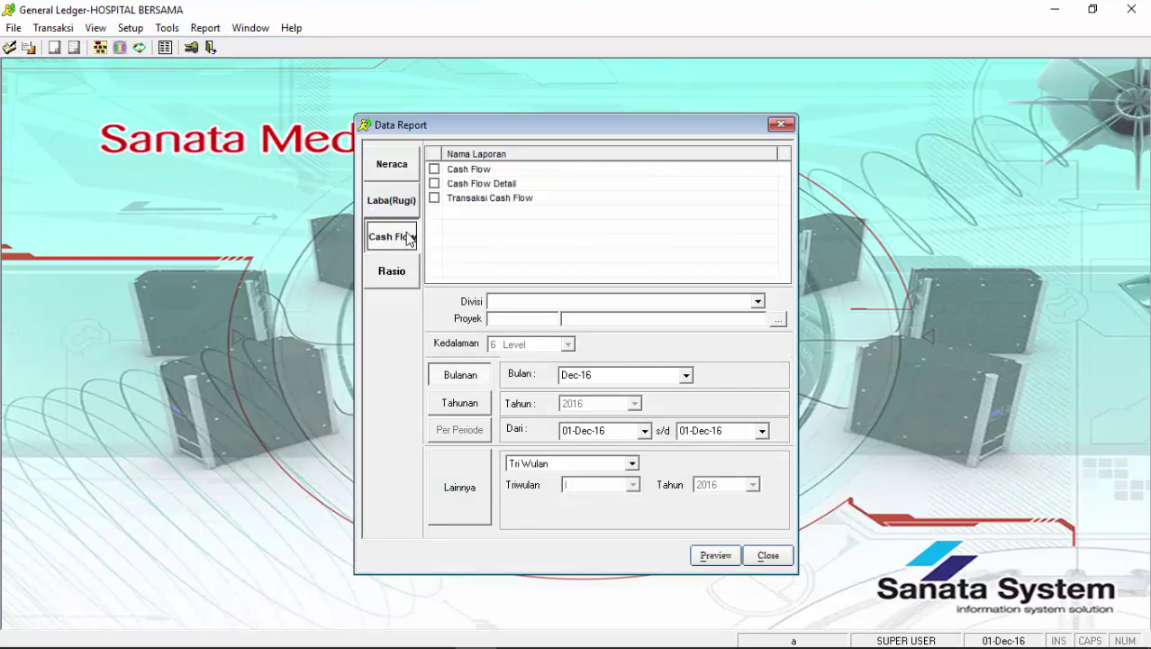
click(466, 169)
click(707, 553)
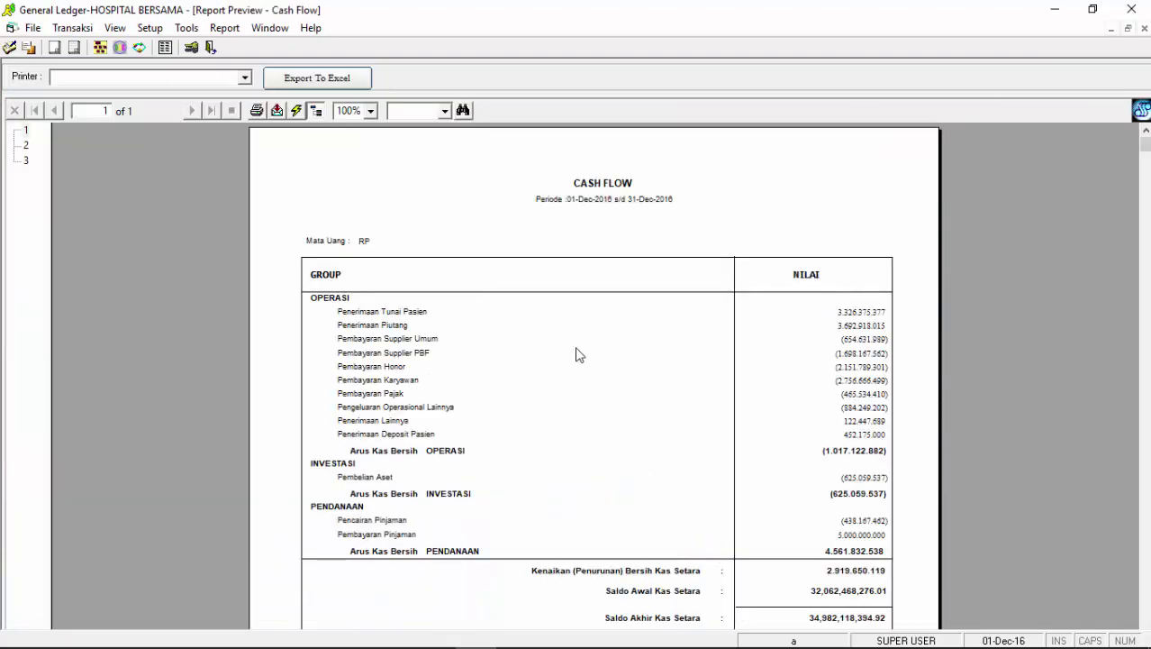
Read the Cash Flow report down to Saldo Akhir Kas Setara, then close its preview
scroll(576, 347, up, 3)
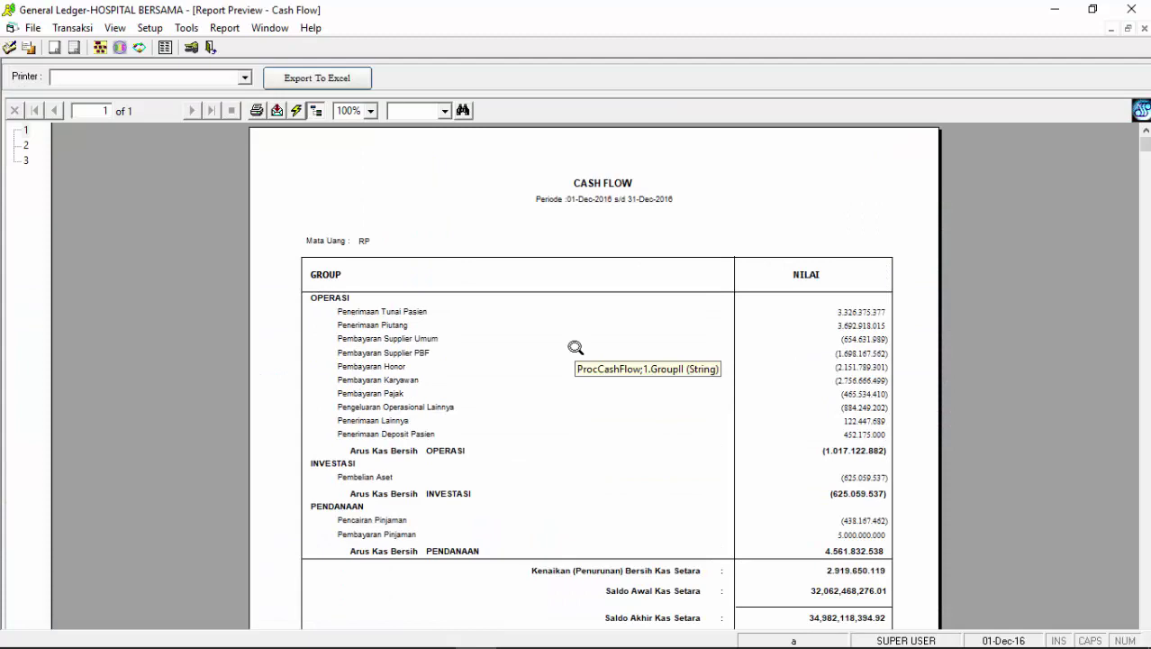
scroll(576, 347, down, 3)
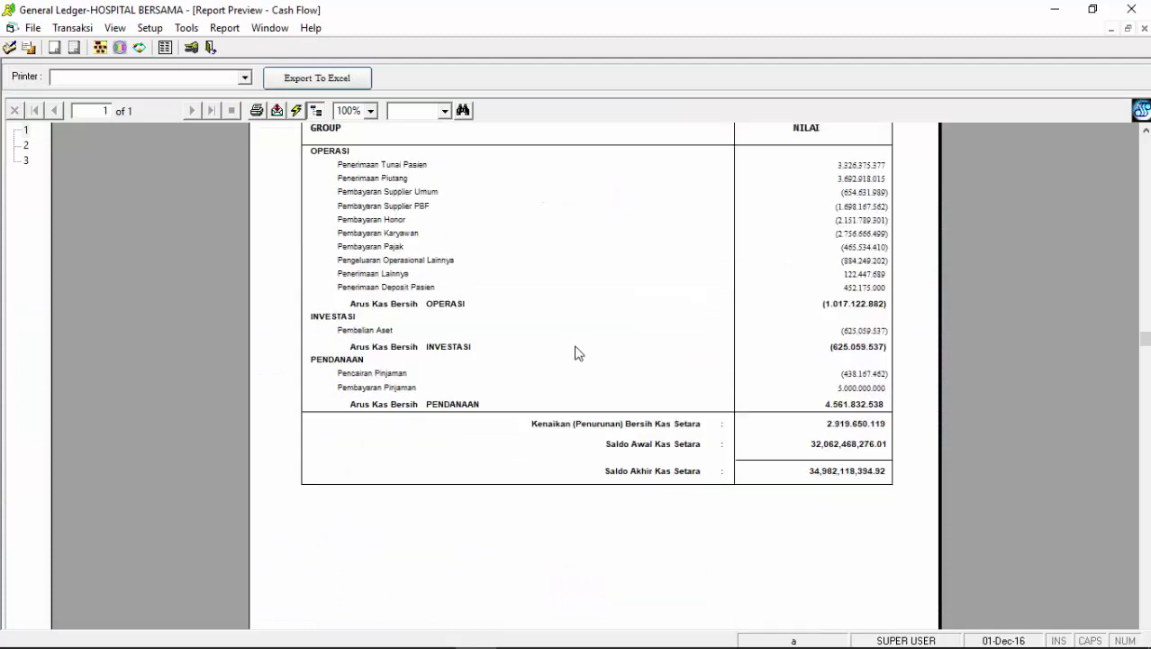
click(1145, 29)
List the Rasio reports in Data Report
click(416, 269)
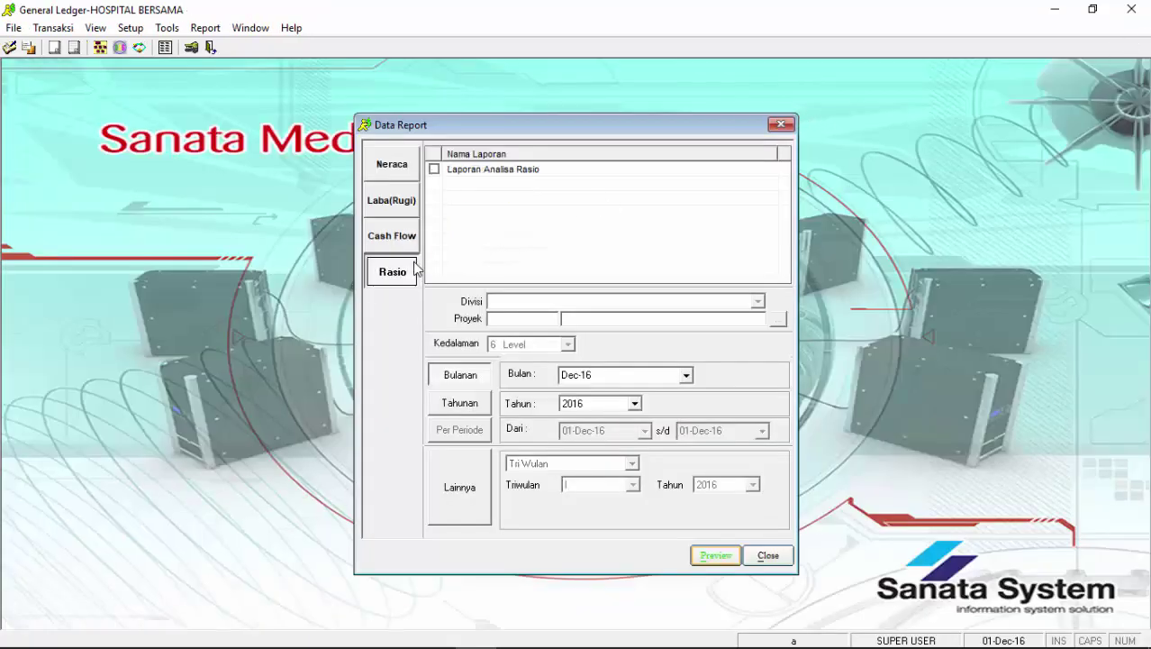